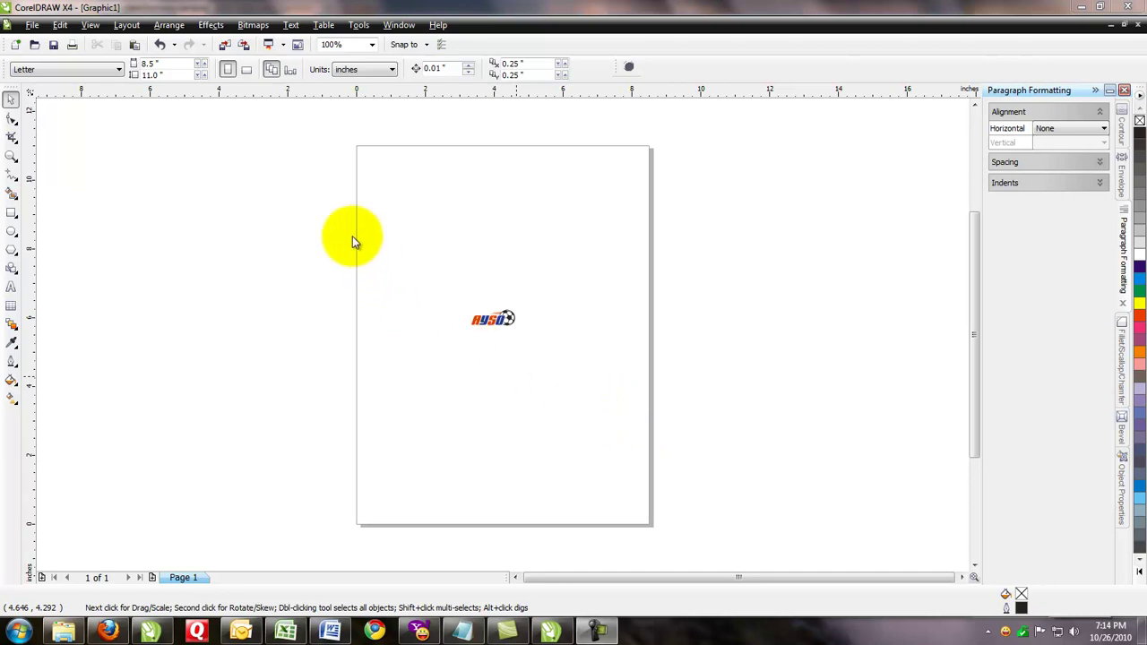
Set the page to 0.875 x 3 inches and turn it to landscape, giving a 3 x 0.875 in plate.
left_click(152, 63)
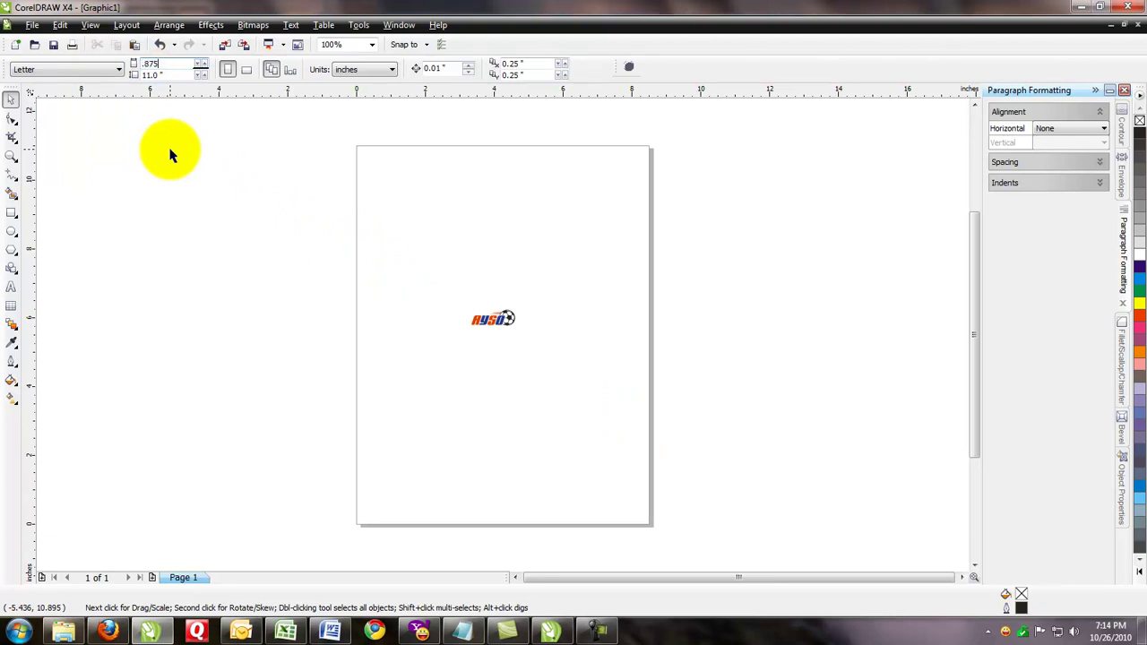
key("Tab")
key("Return")
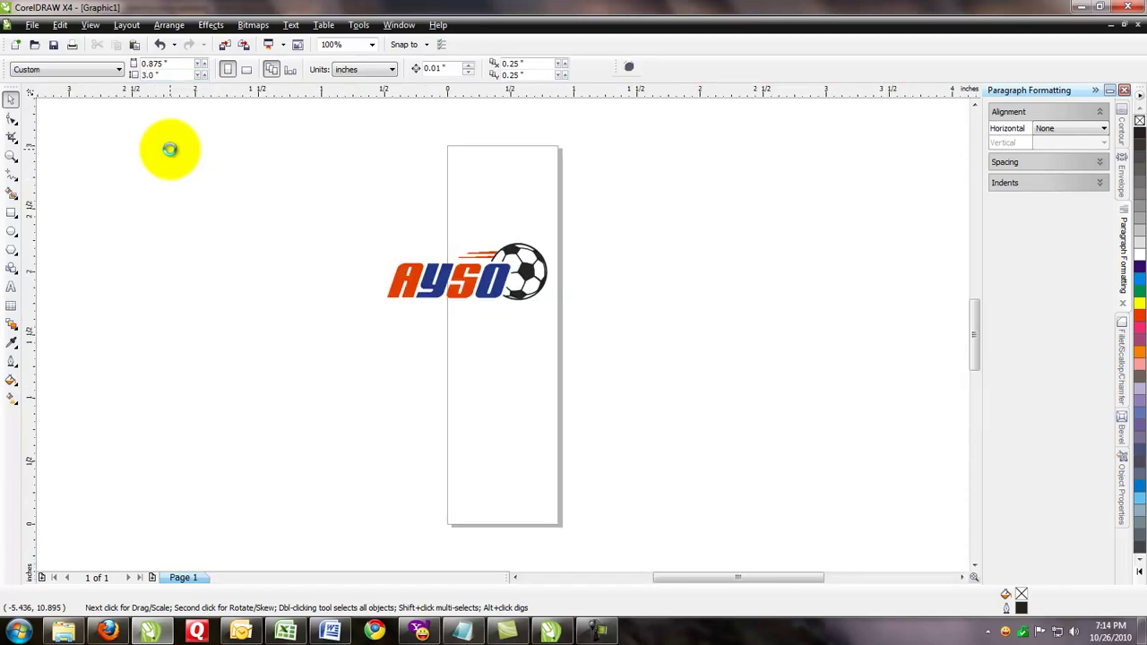
left_click(247, 70)
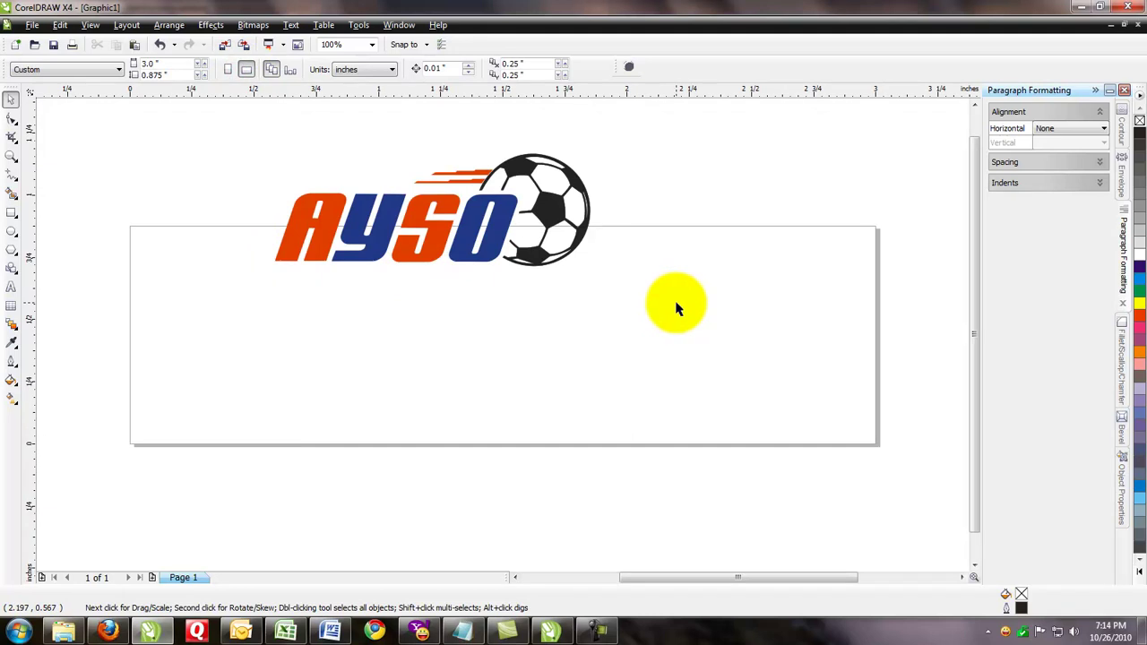
Add a page-sized frame rectangle with no outline.
double_click(13, 217)
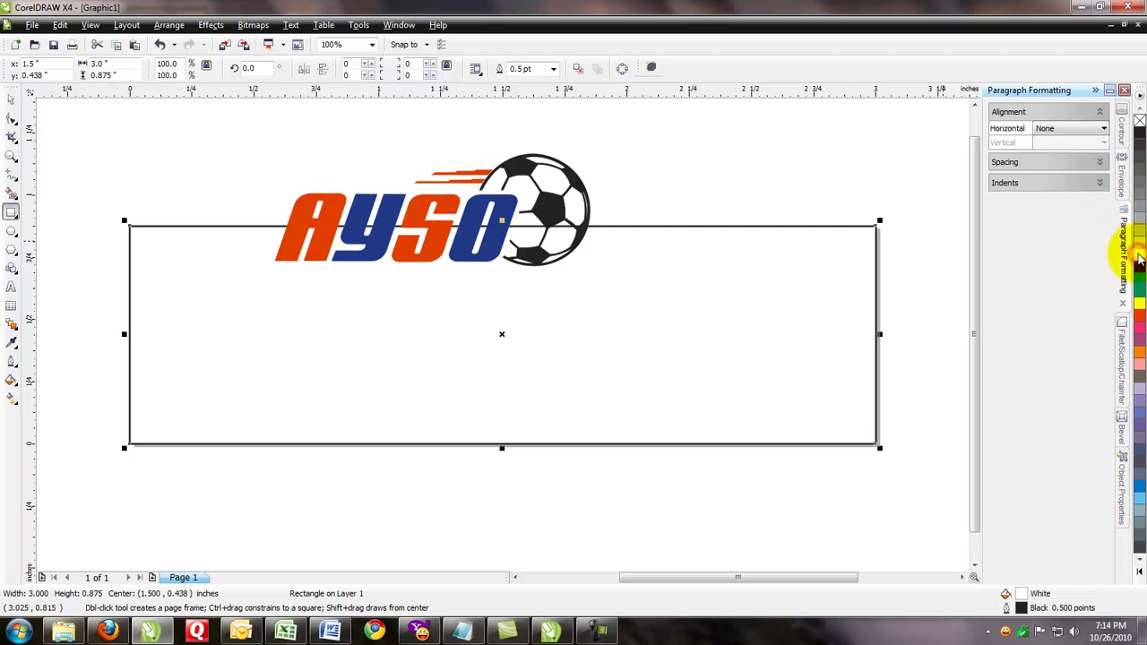
right_click(1141, 119)
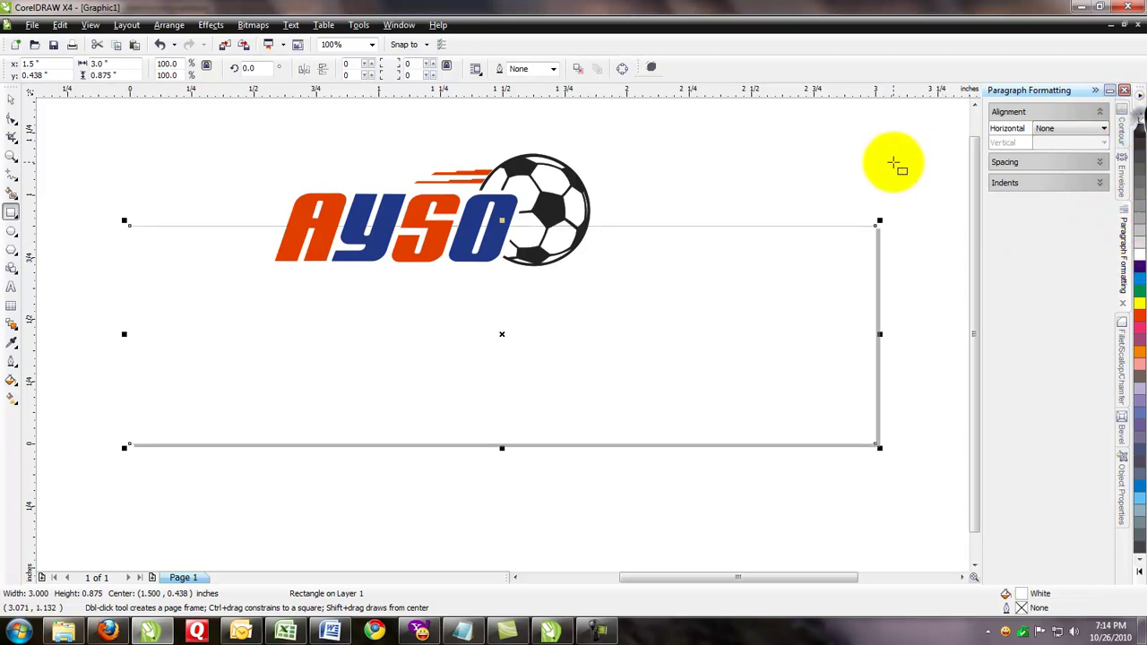
key("space")
Move the AYSO logo down and left so it sits inside the plate.
left_click(541, 210)
left_click_drag(541, 209, 463, 355)
left_click(358, 188)
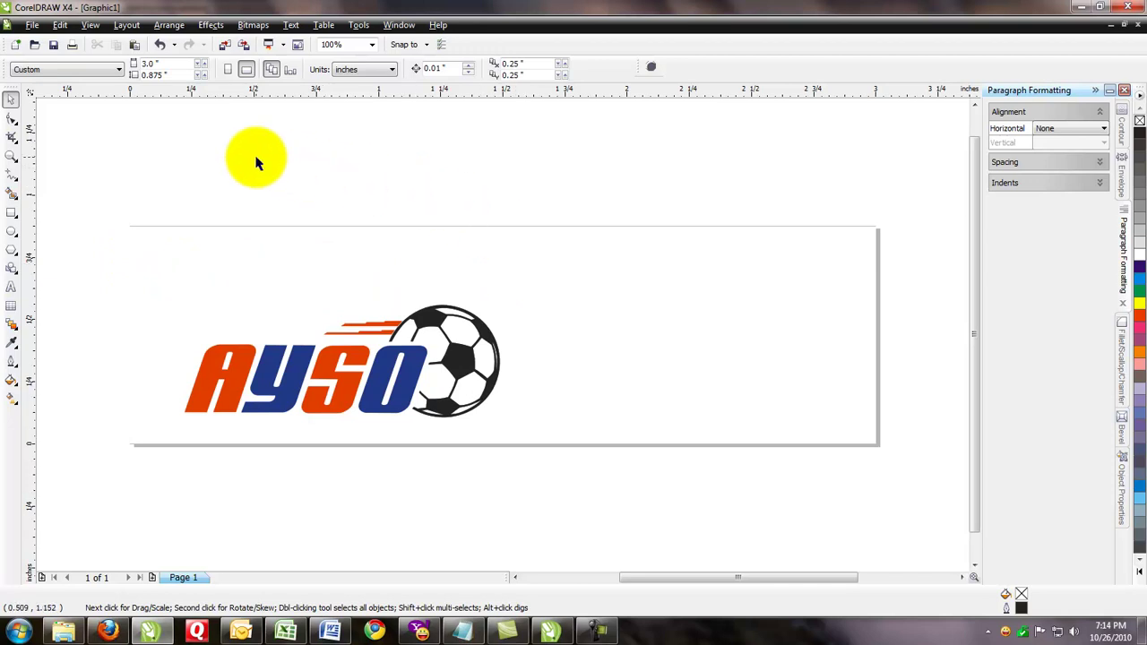
Start Print Merge's Create/Load Merge Fields wizard and choose to import text from a file.
left_click(32, 25)
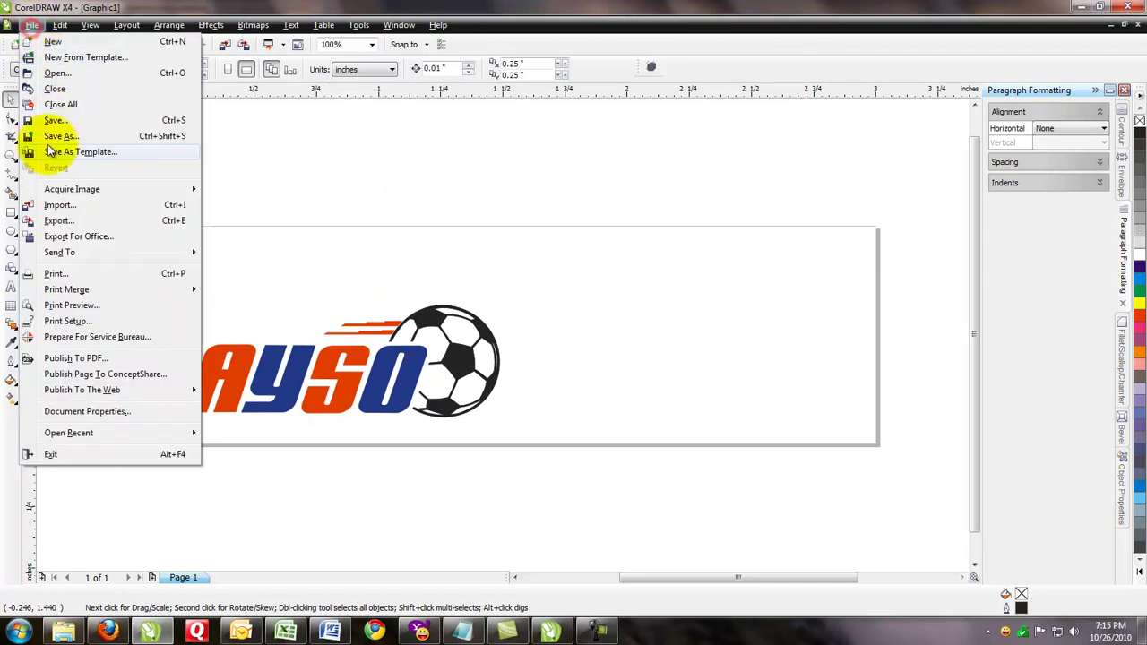
left_click(90, 289)
left_click(235, 292)
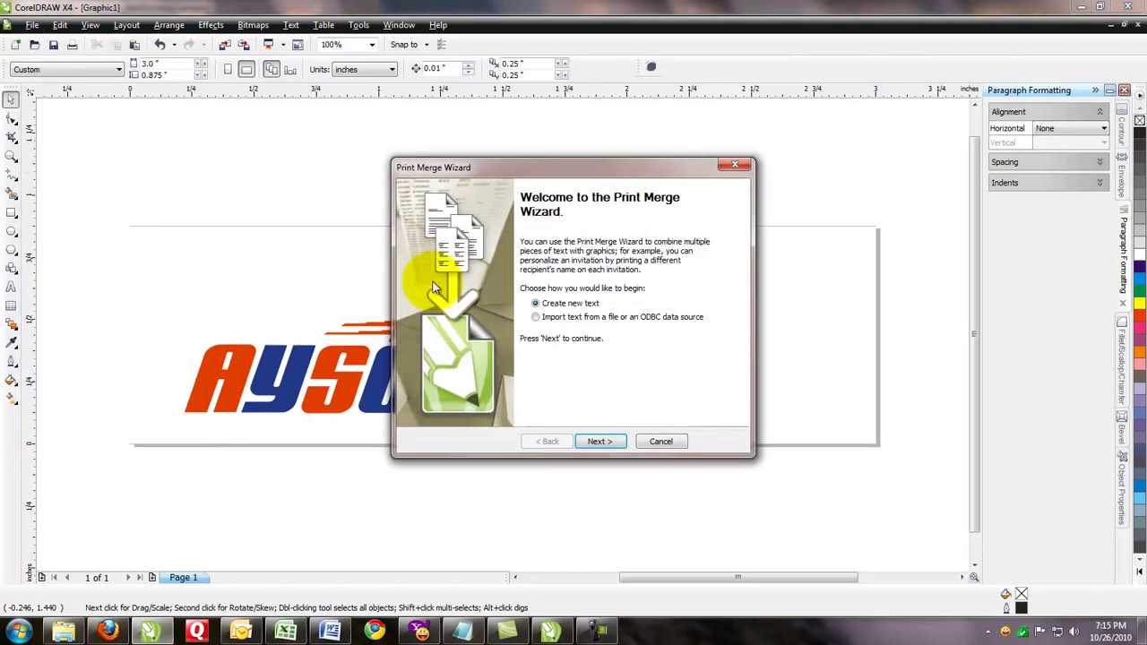
left_click(535, 319)
left_click(599, 441)
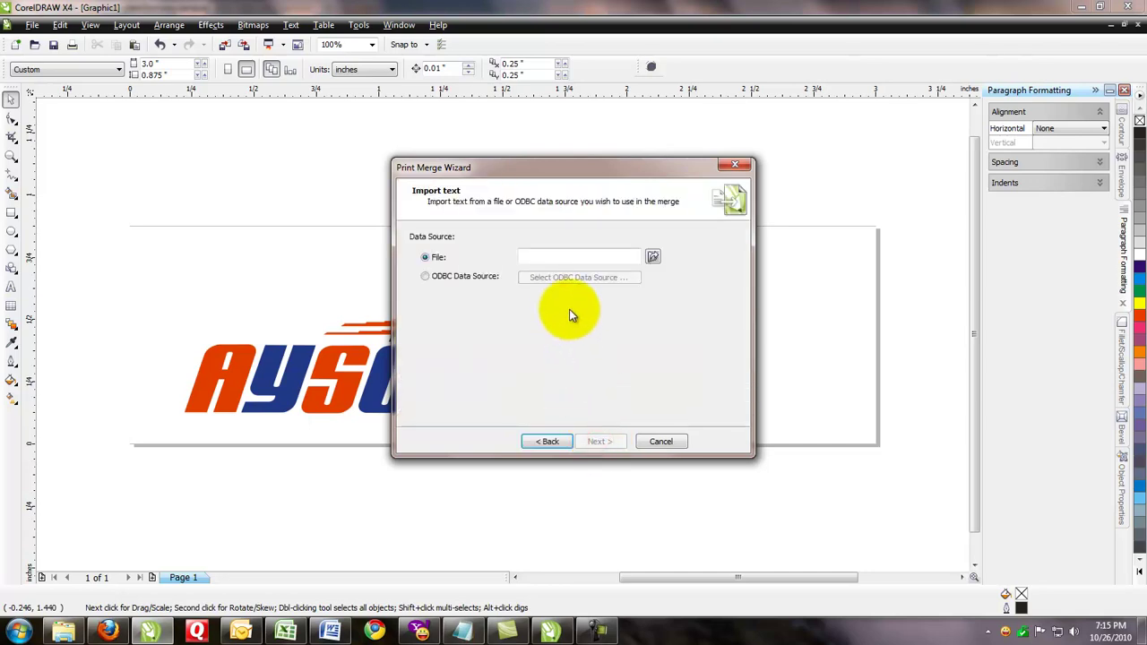
Choose ayso girls 2010-1.txt in Documents as the merge data file.
left_click(652, 258)
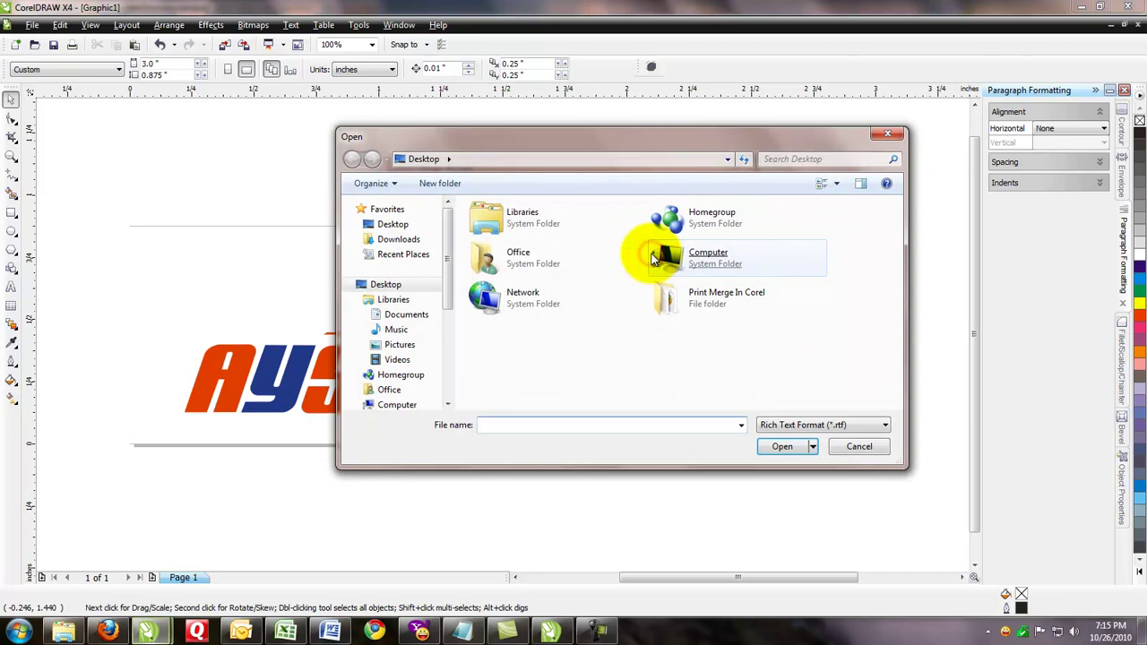
left_click(407, 316)
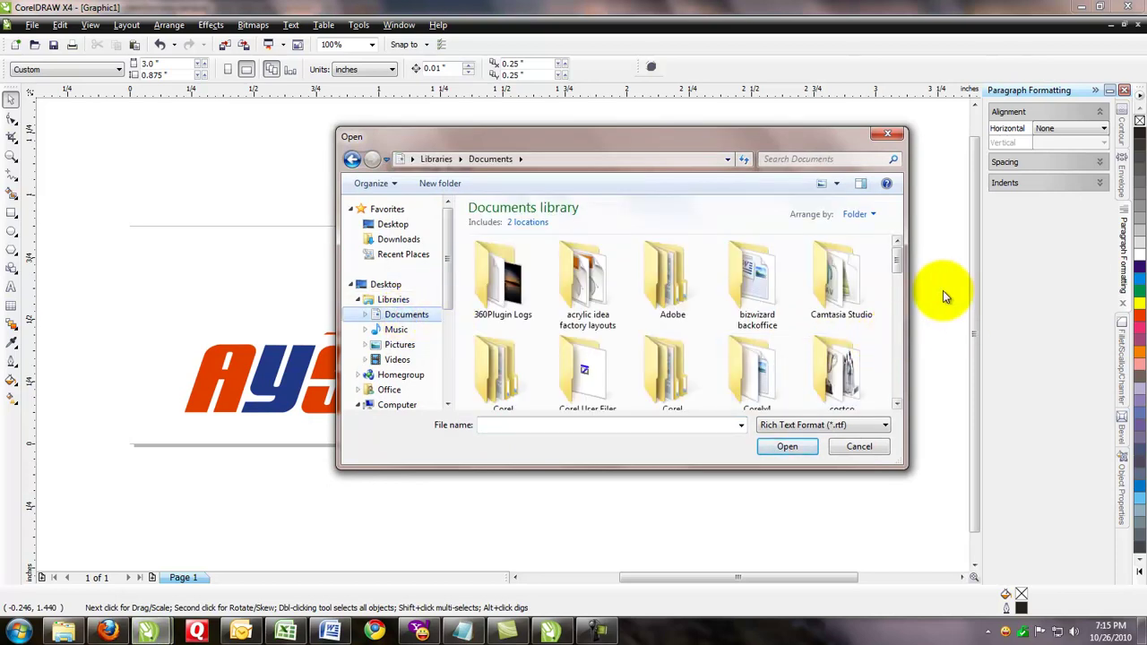
left_click(724, 426)
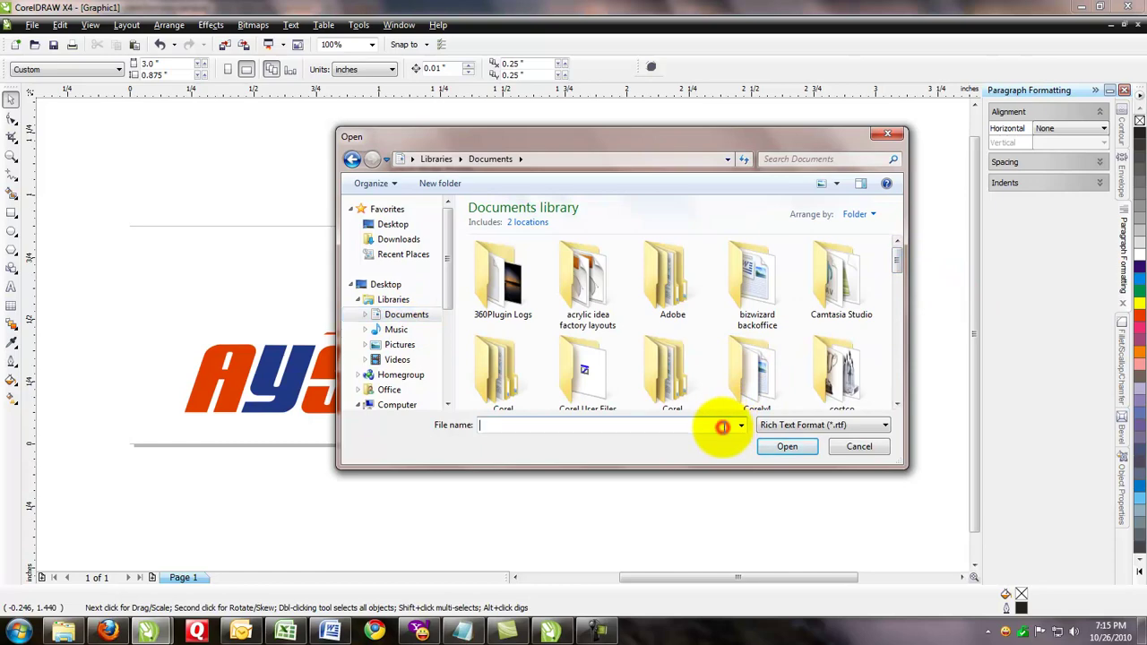
type("ay")
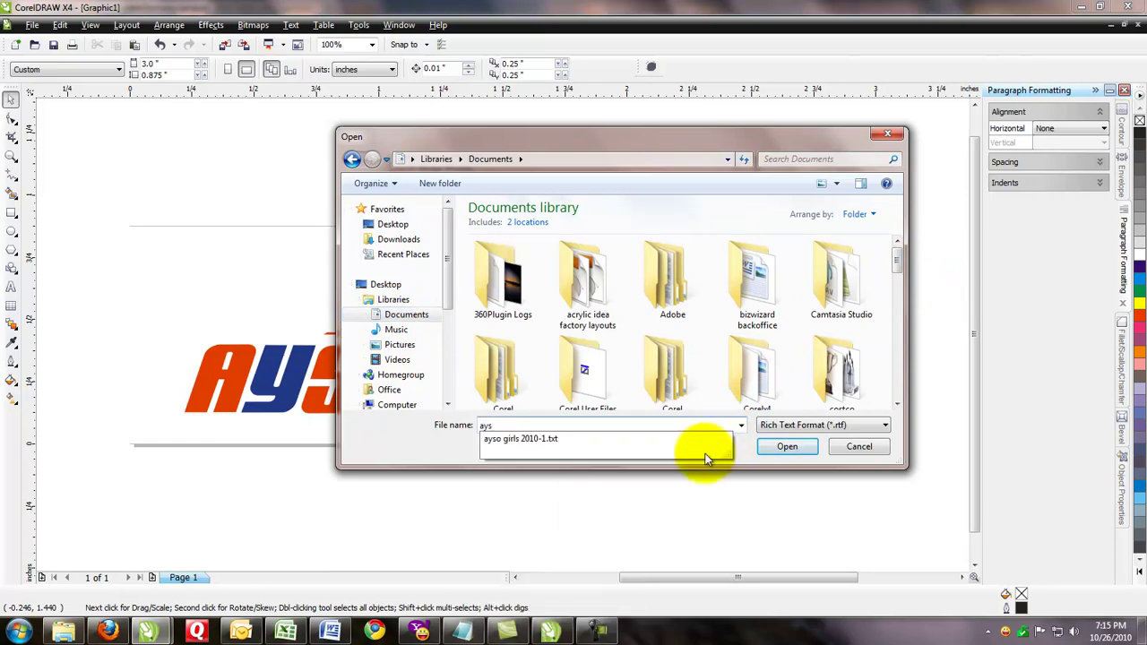
type("s")
left_click(544, 446)
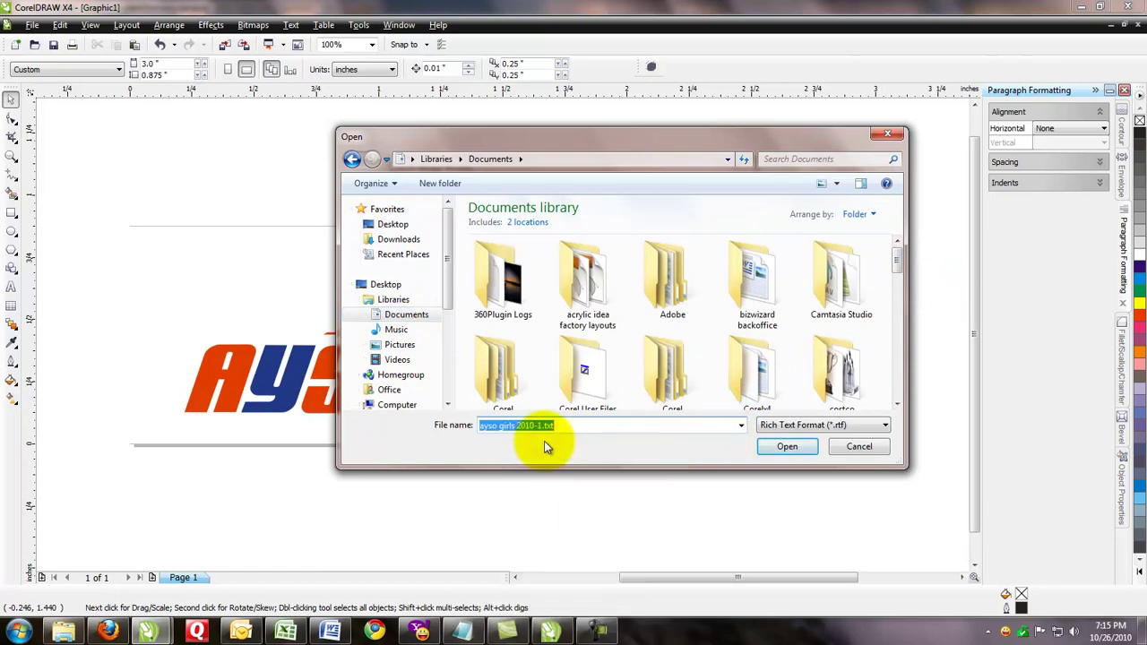
left_click(771, 448)
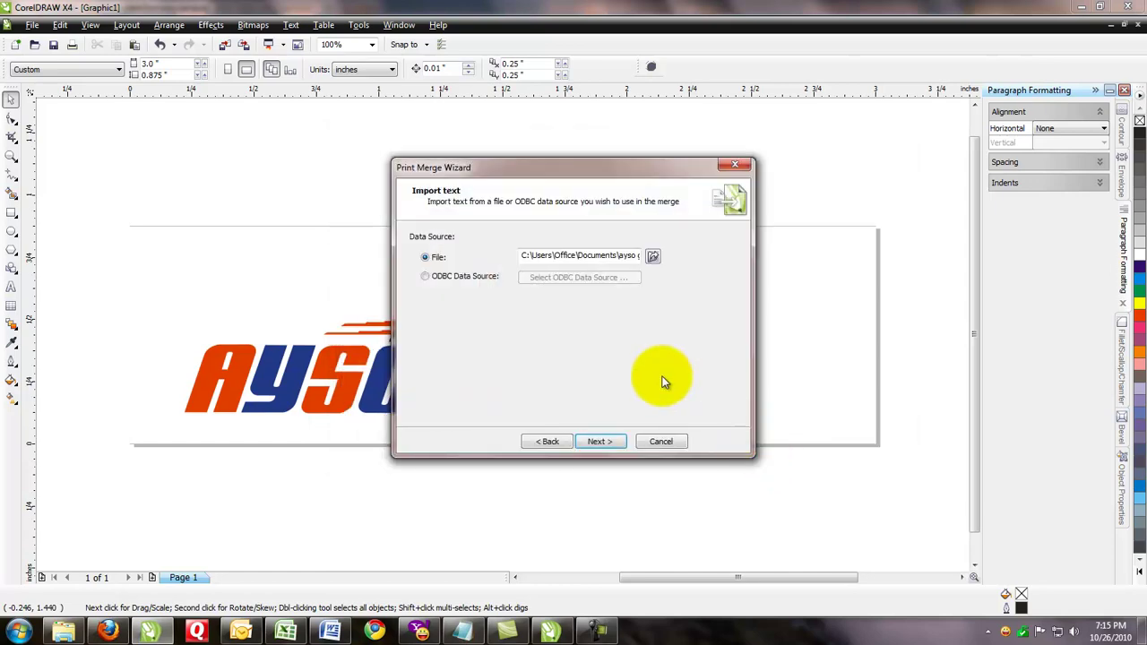
Accept the Name, Team and Div fields and 652 records, then finish the wizard.
left_click(598, 443)
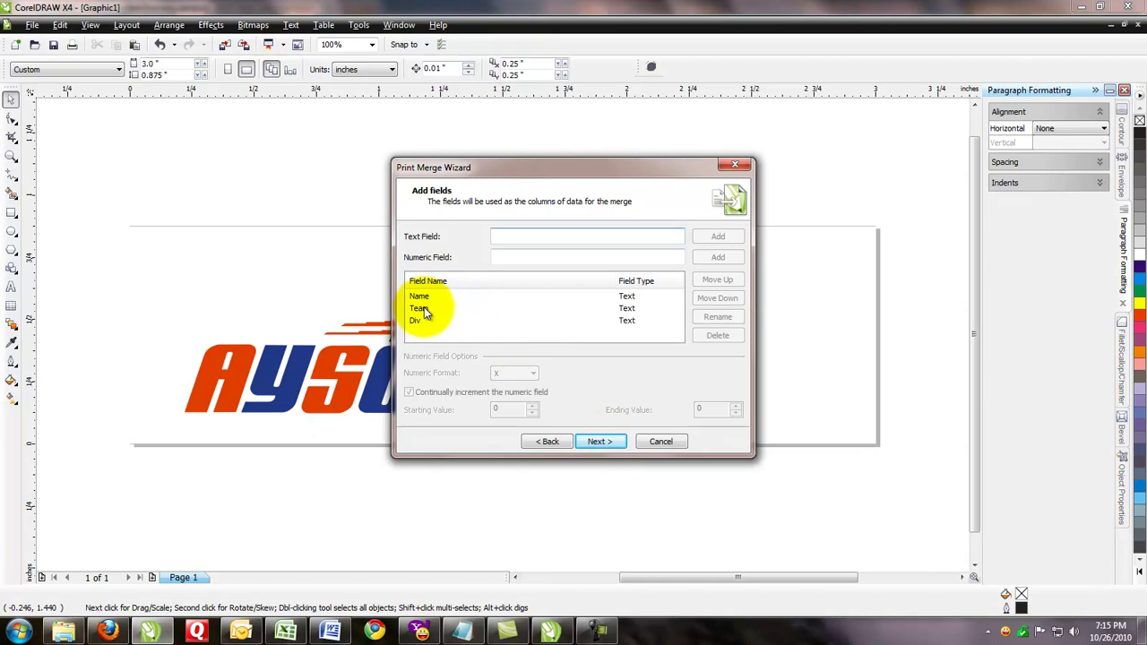
left_click(598, 442)
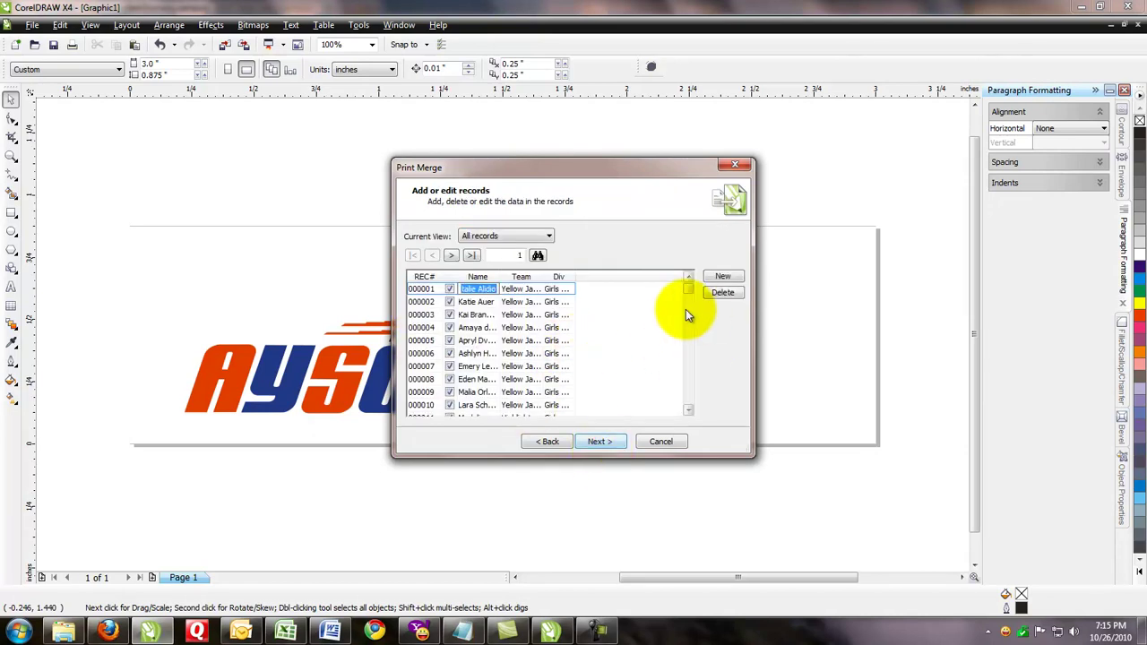
left_click_drag(689, 290, 696, 418)
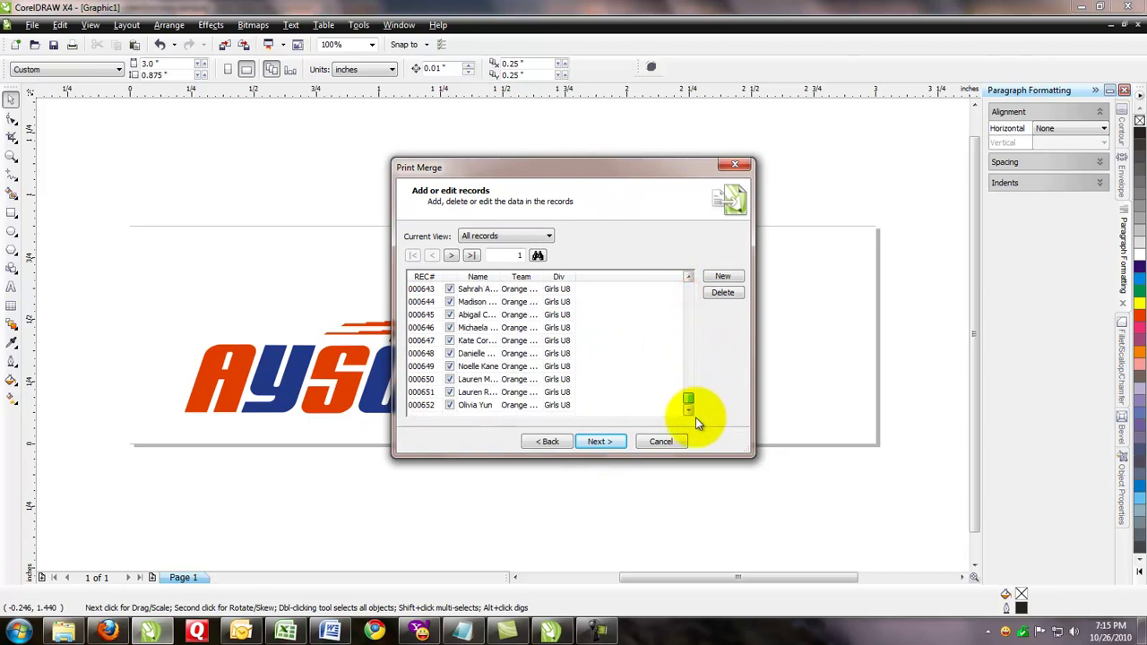
left_click(605, 442)
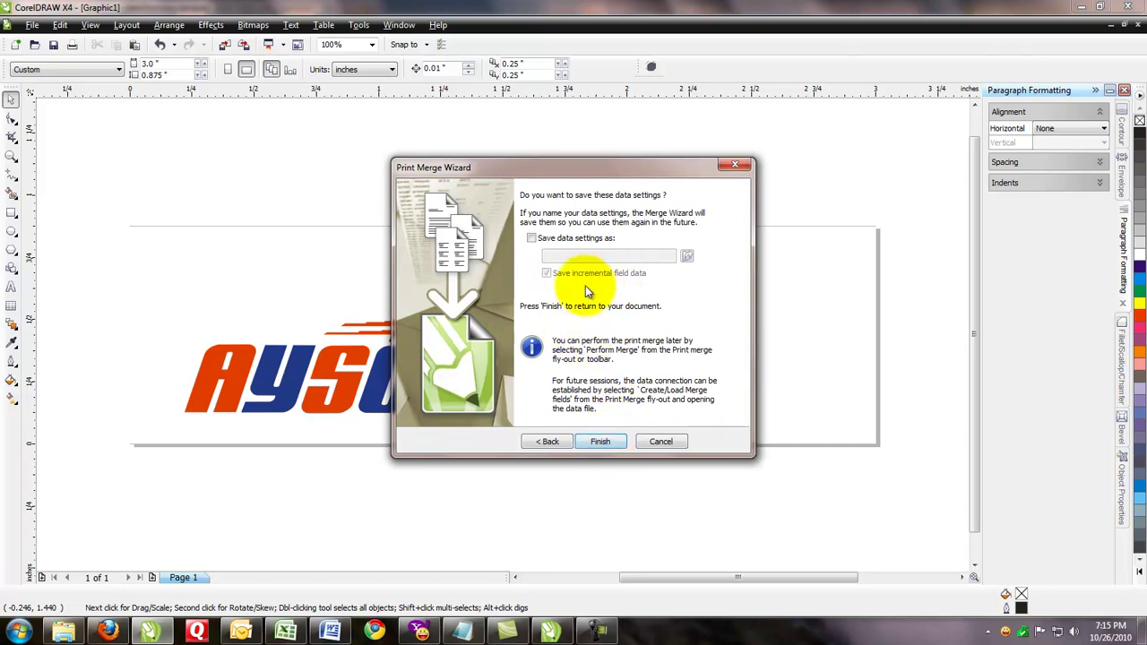
left_click(602, 444)
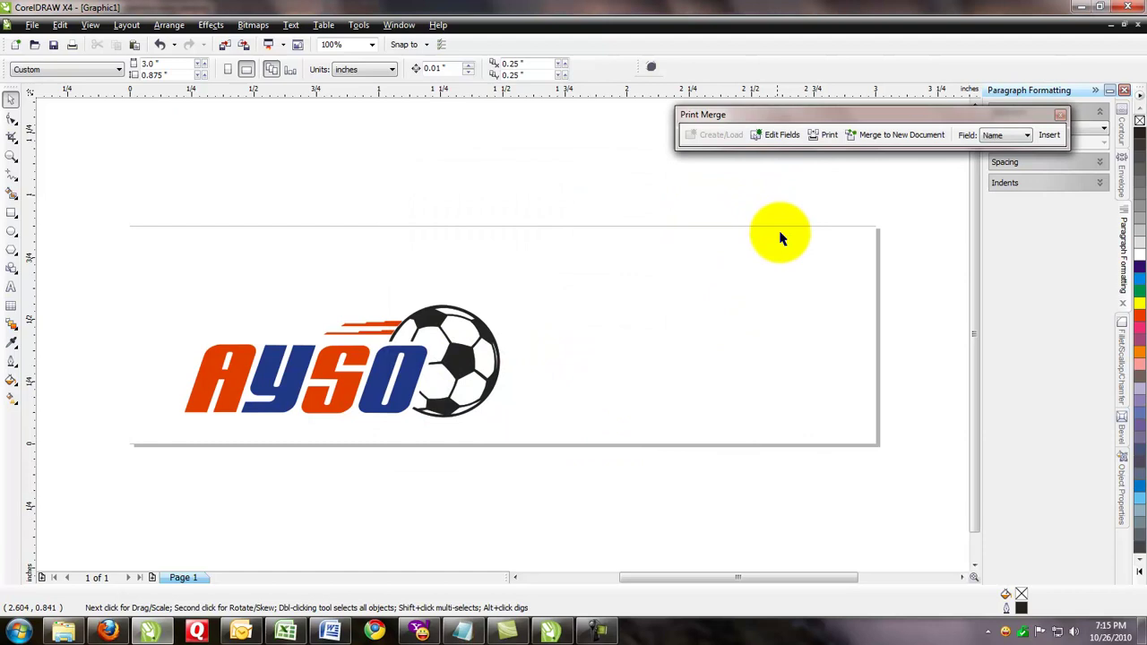
Insert the <Name> merge field and place it above the logo.
left_click_drag(816, 115, 732, 113)
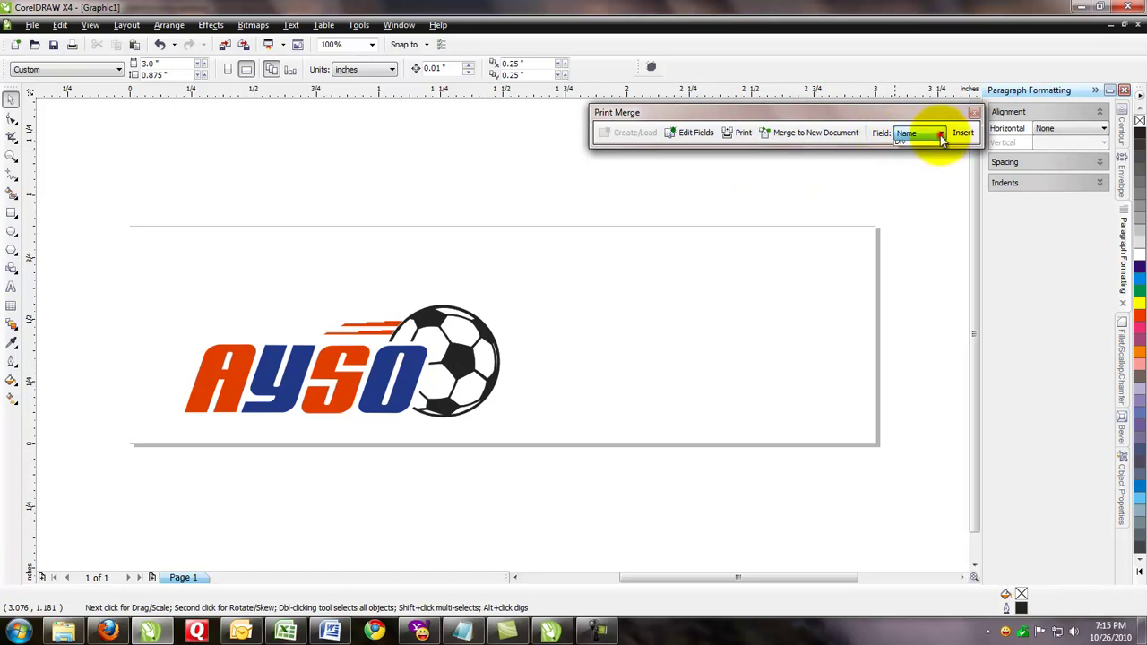
left_click(883, 176)
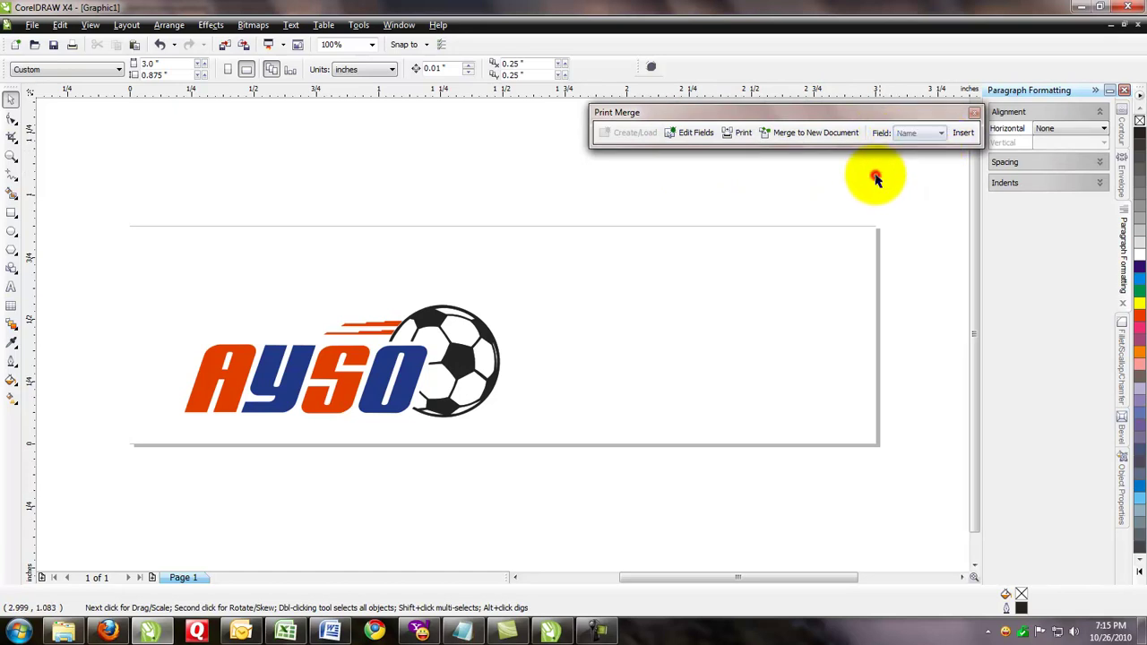
left_click(925, 134)
left_click(910, 146)
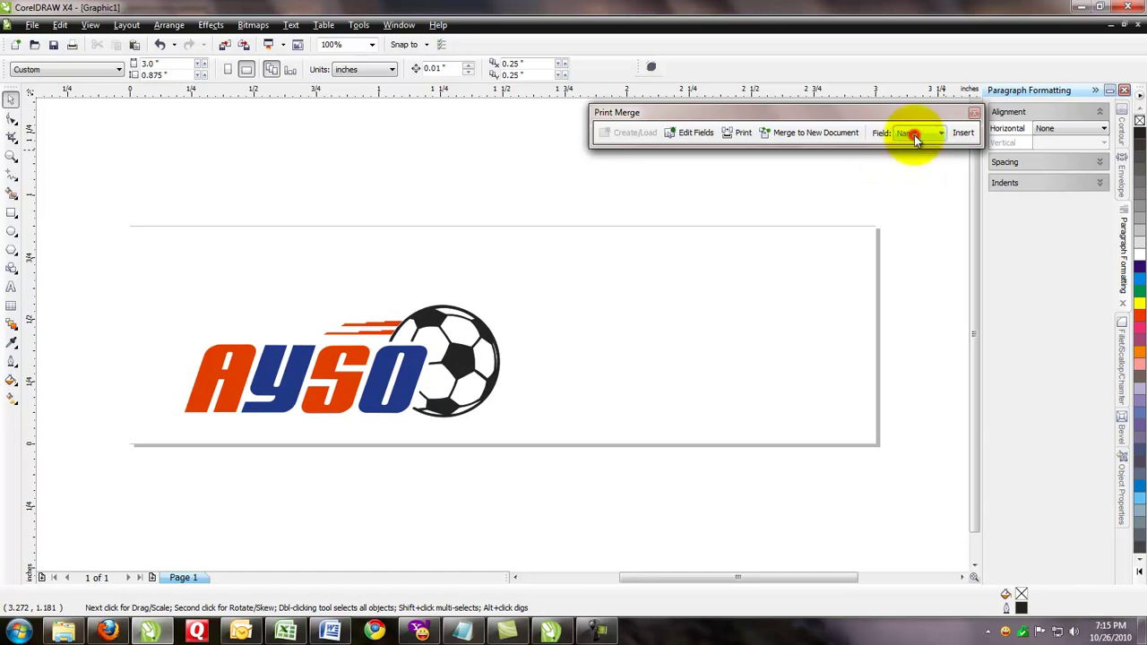
left_click(965, 136)
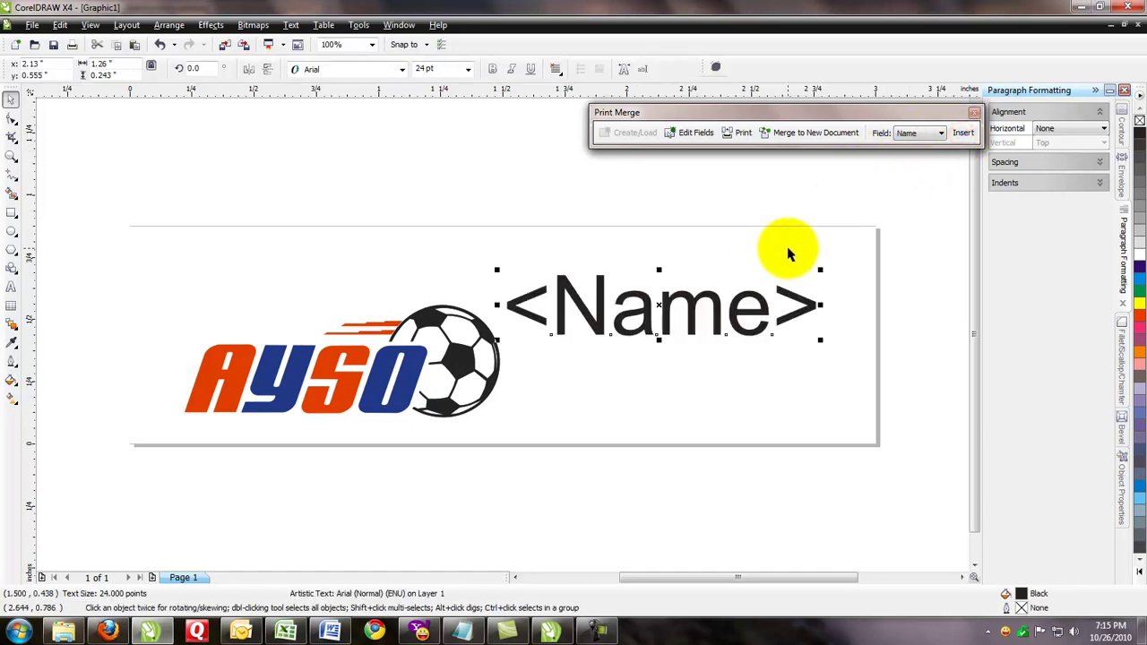
left_click_drag(696, 303, 571, 234)
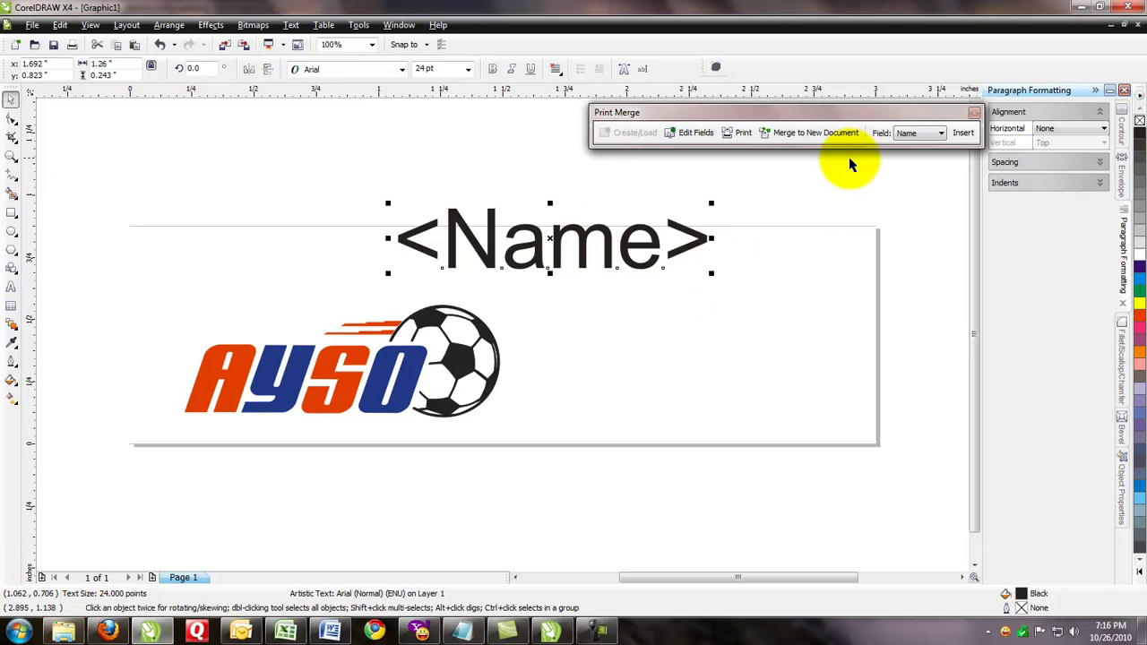
Insert the <Team> and <Div> fields, placing <Div> below <Team>.
left_click(909, 135)
left_click(907, 158)
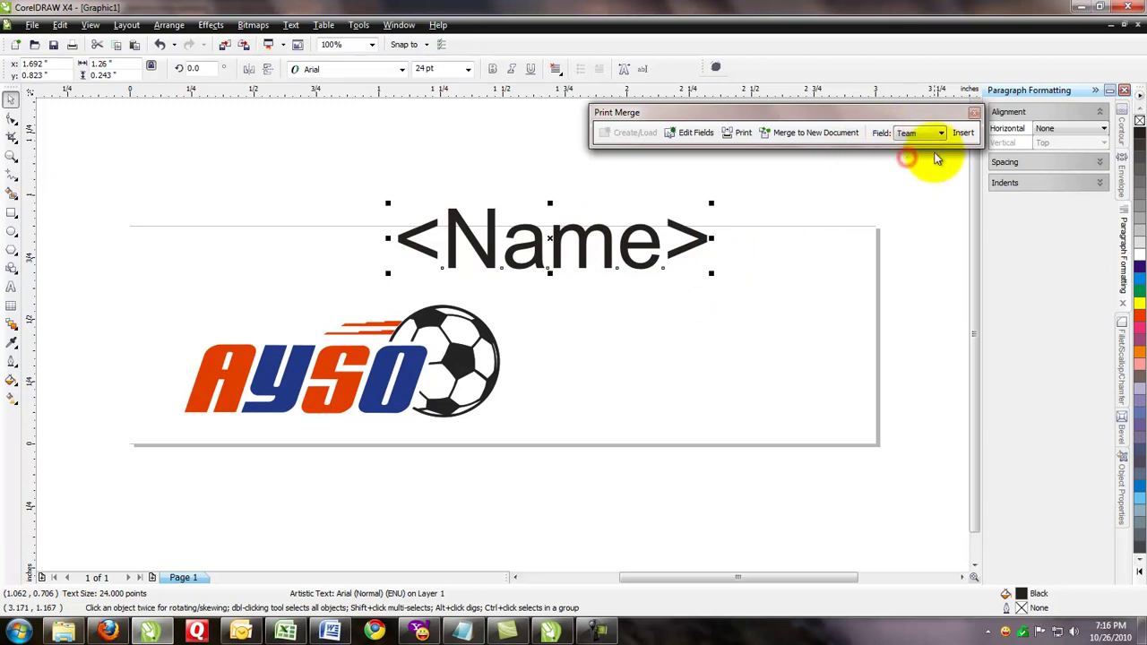
left_click(963, 132)
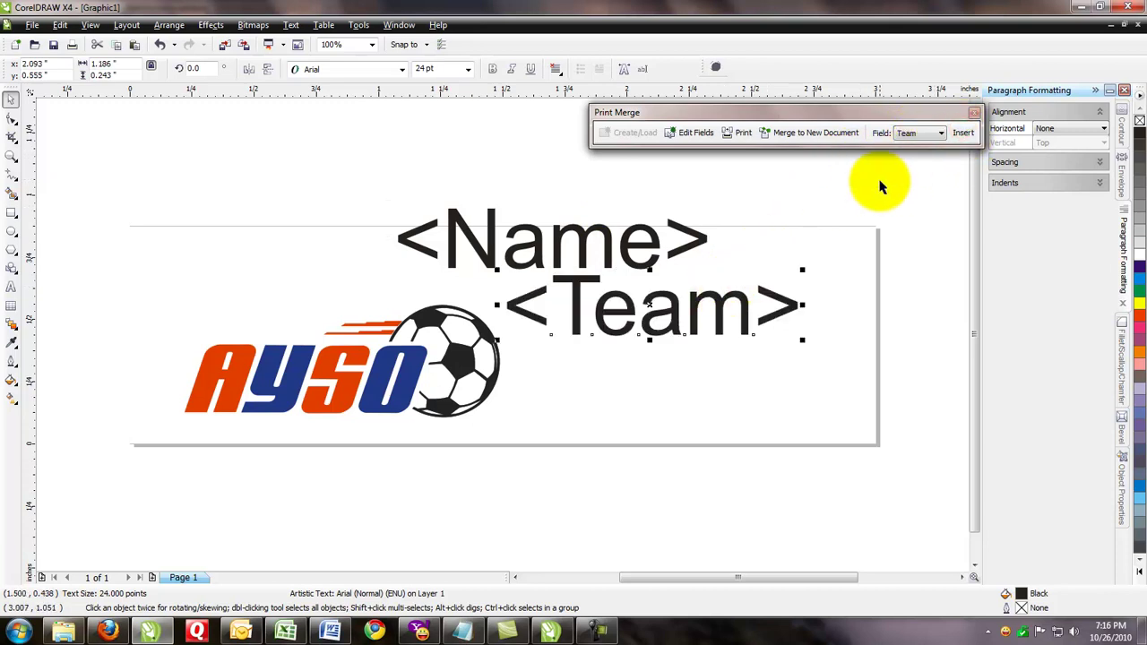
left_click(907, 132)
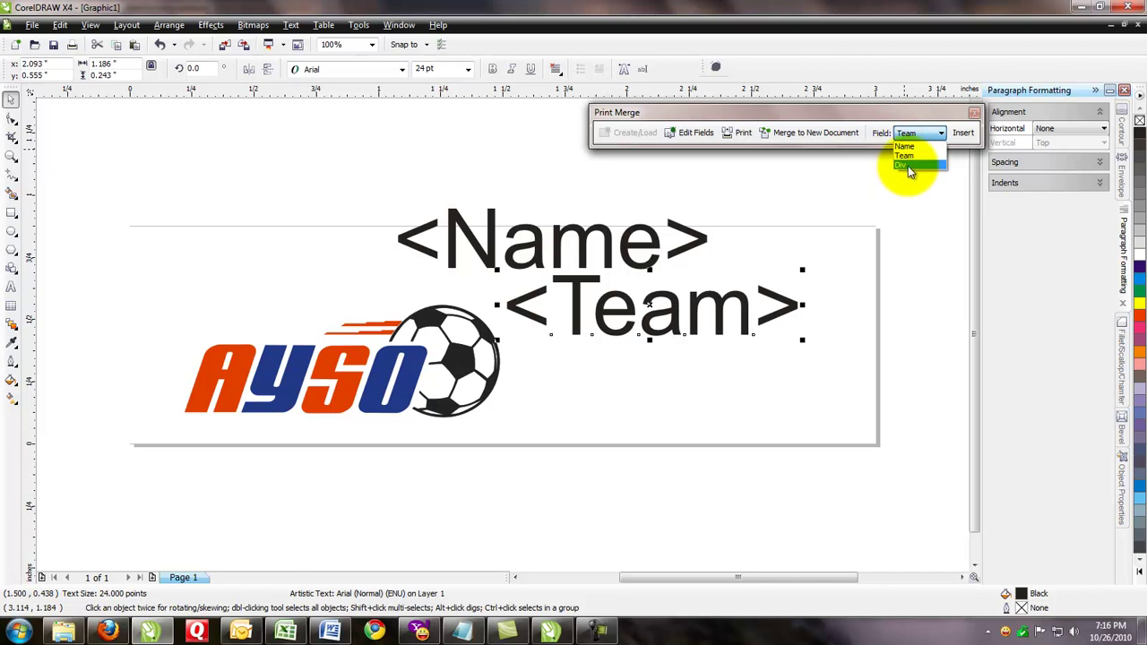
left_click(907, 167)
left_click(963, 133)
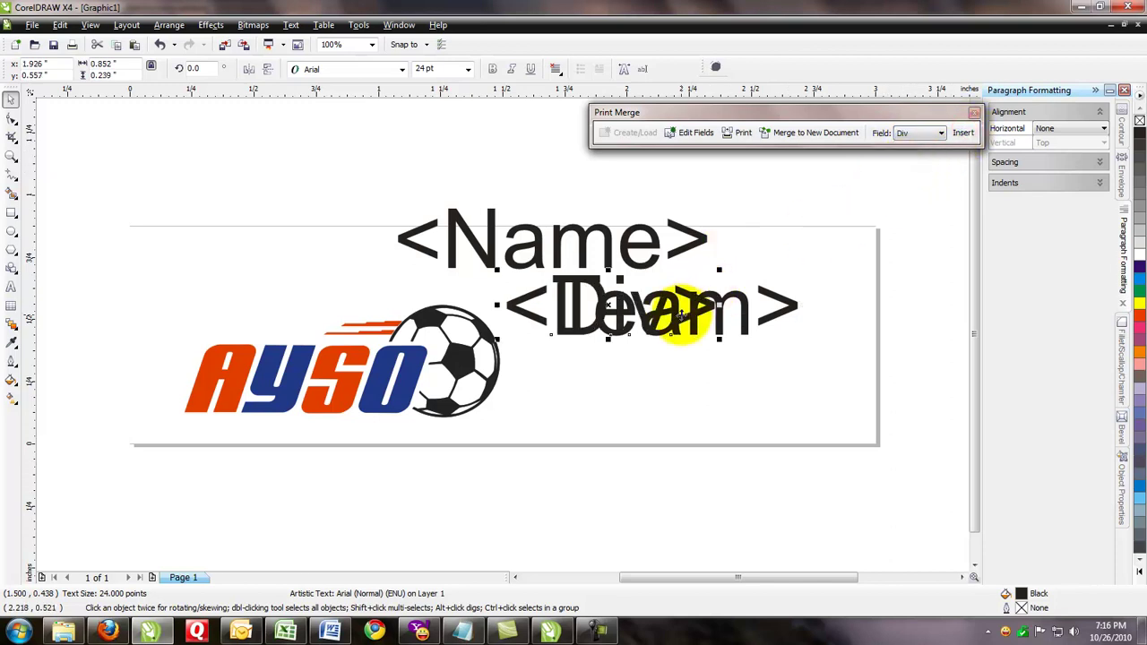
left_click_drag(678, 302, 757, 387)
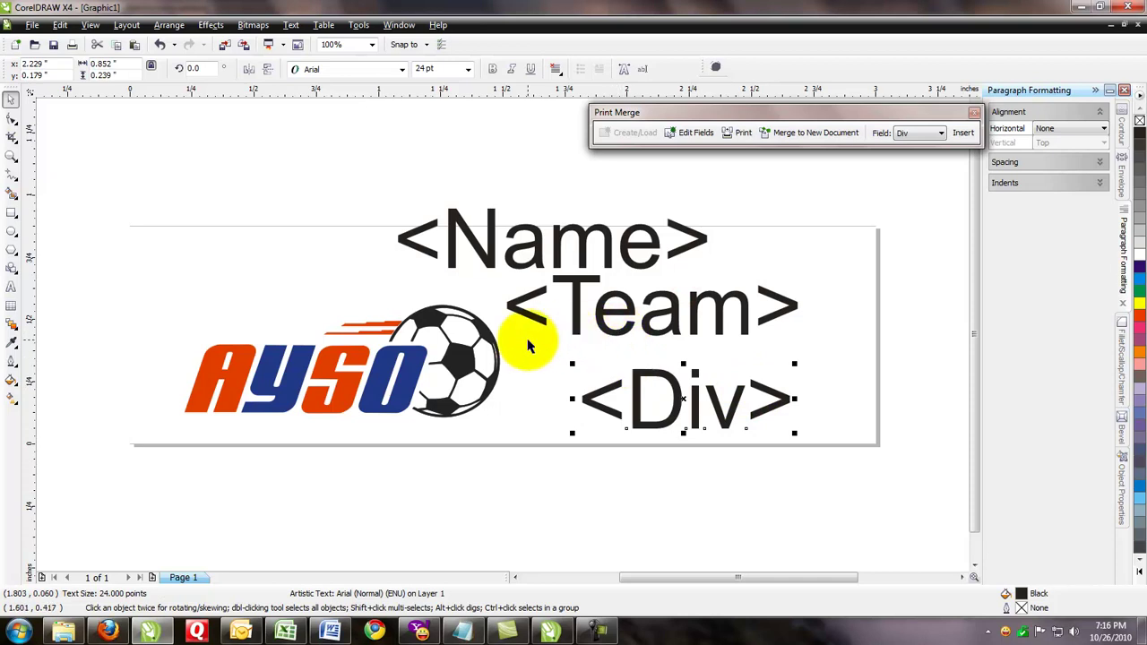
Set the font of <Name>, <Team> and <Div> to Calibri.
left_click(538, 259)
left_click(578, 309, "shift")
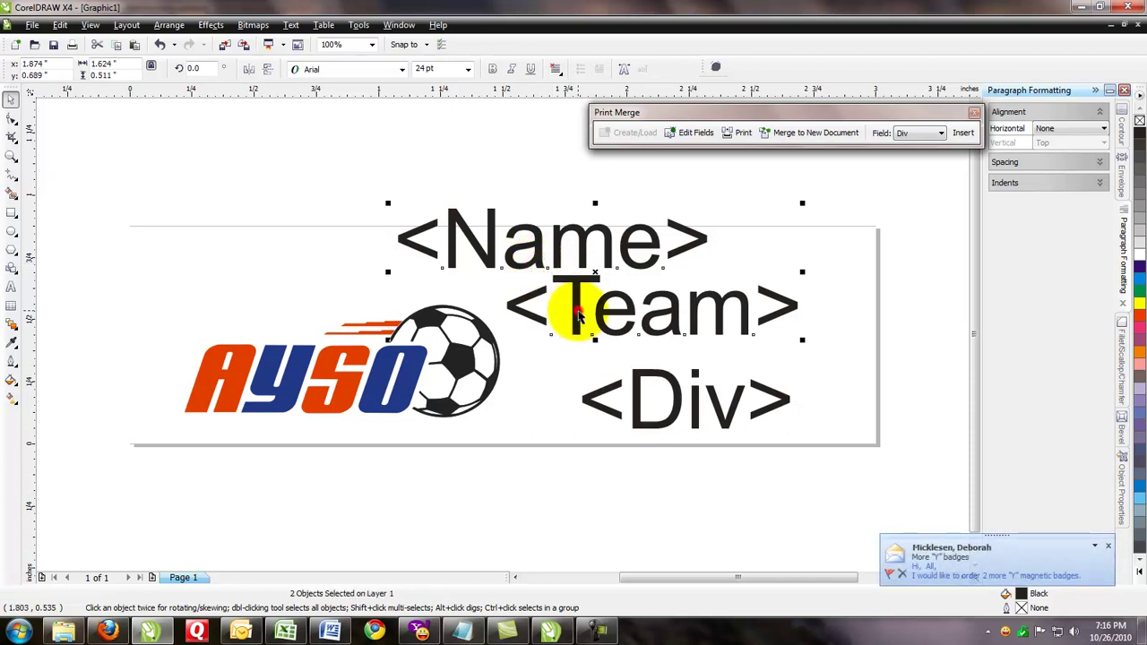
left_click(601, 403, "shift")
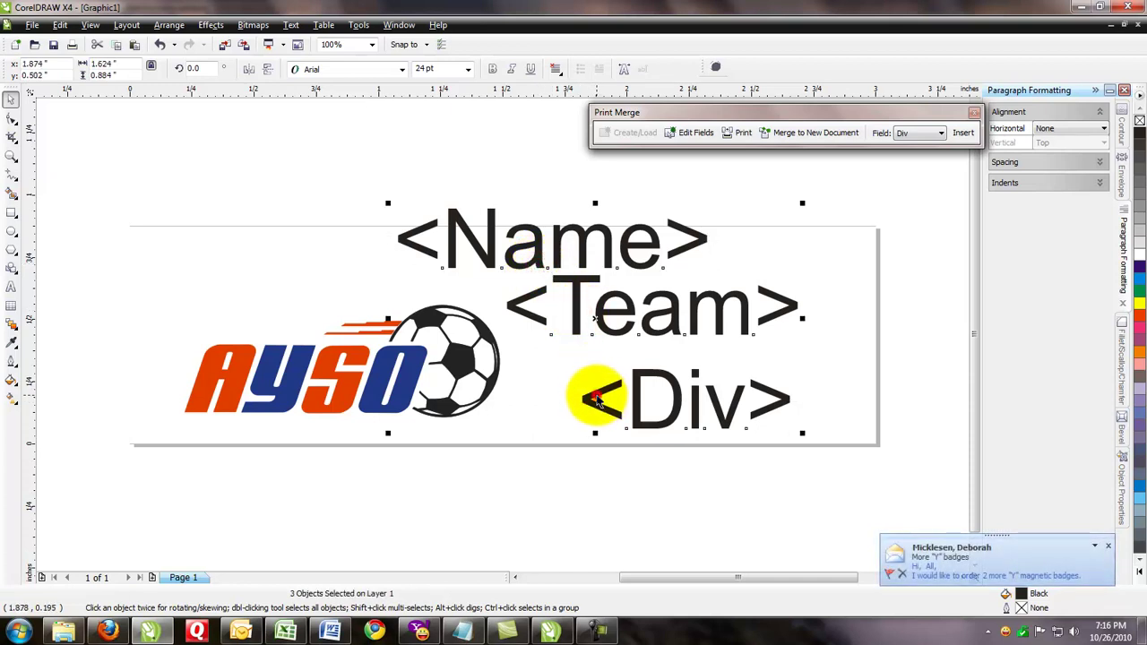
left_click(368, 70)
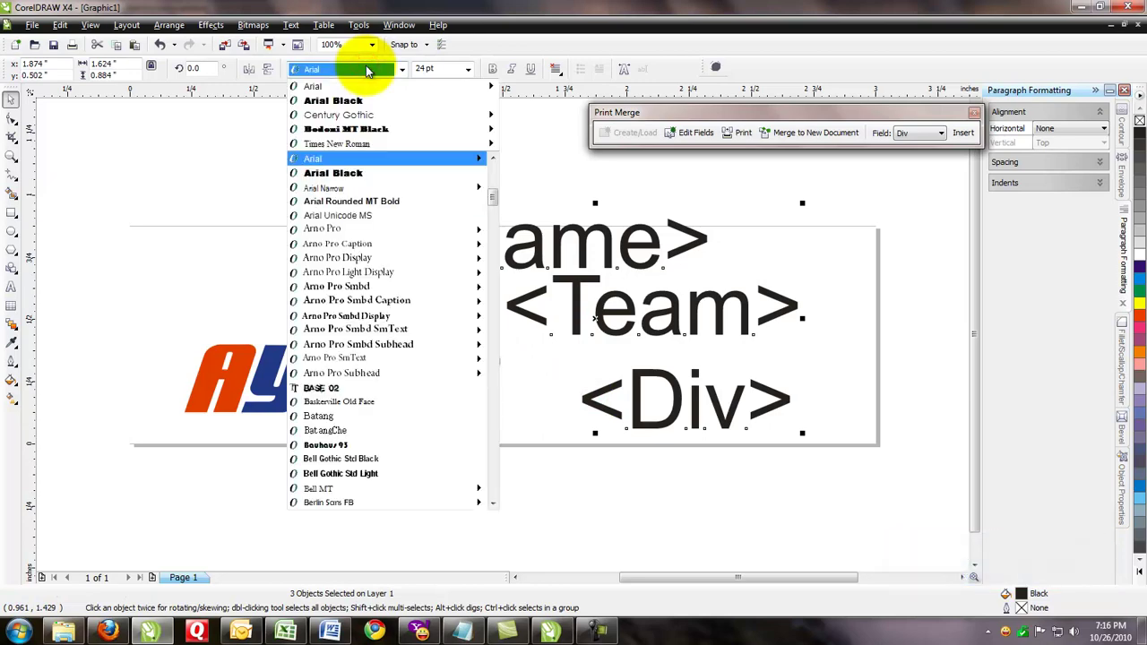
type("di")
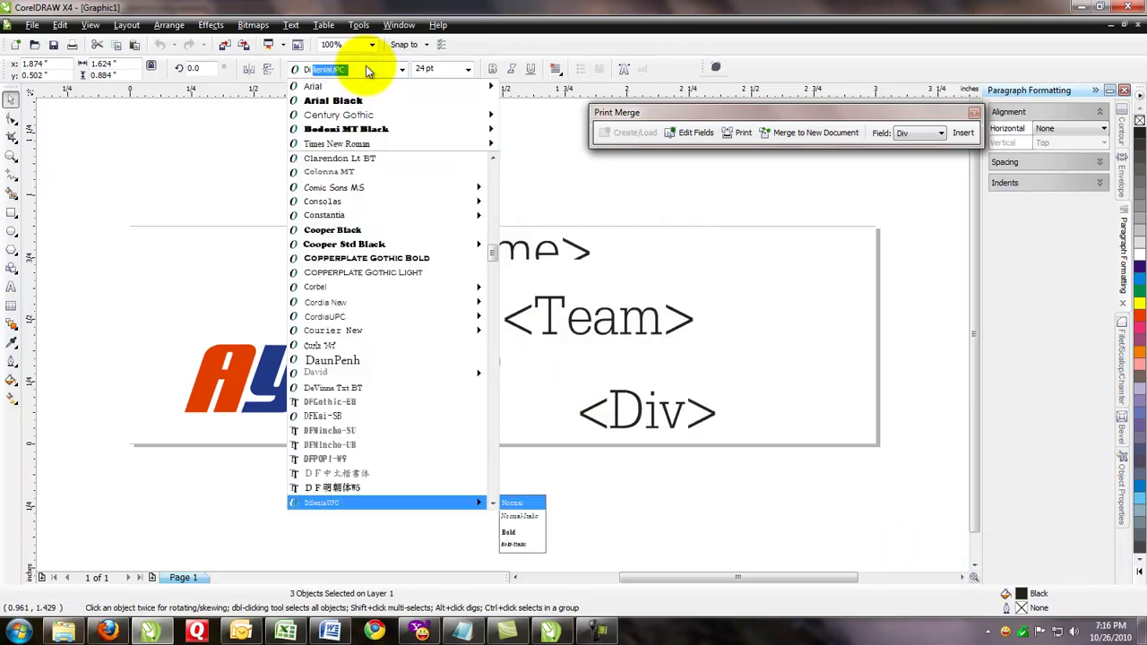
key("BackSpace")
key("BackSpace")
key("BackSpace")
type("c")
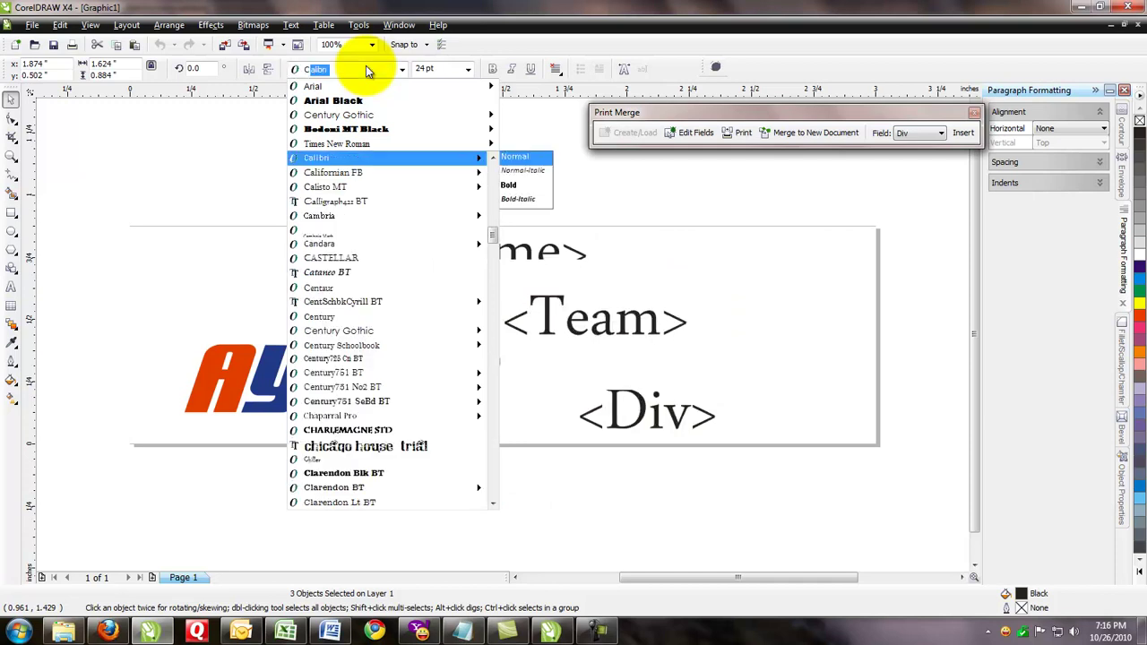
key("Return")
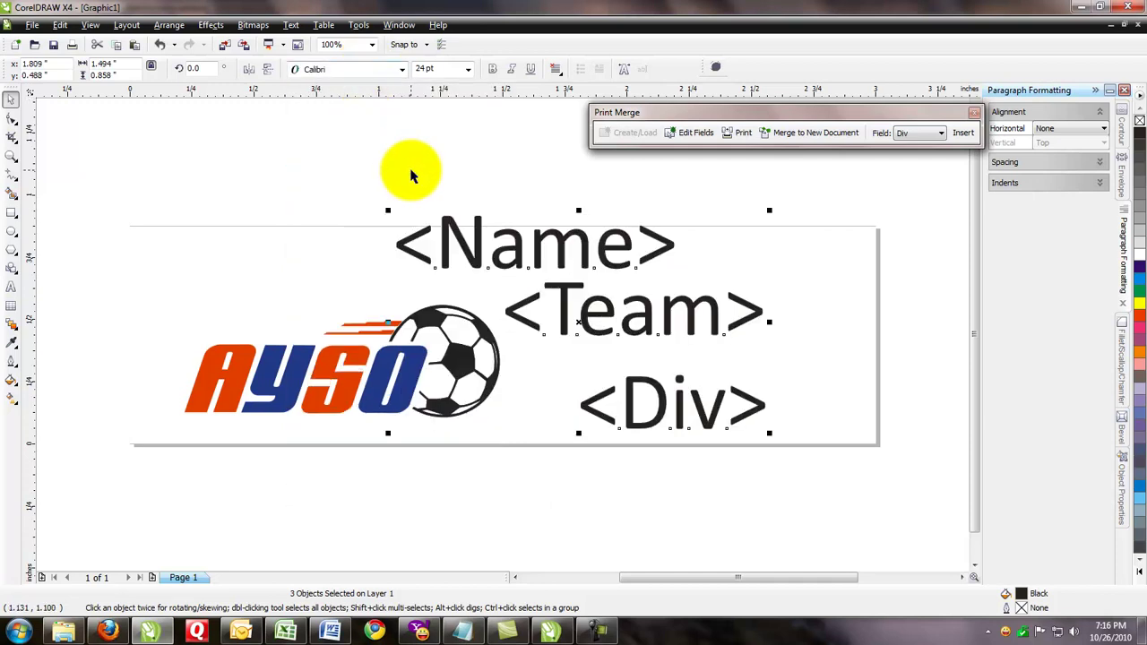
left_click(410, 171)
Make <Name> bold at 16 pt and <Team> italic at 14 pt.
left_click(457, 246)
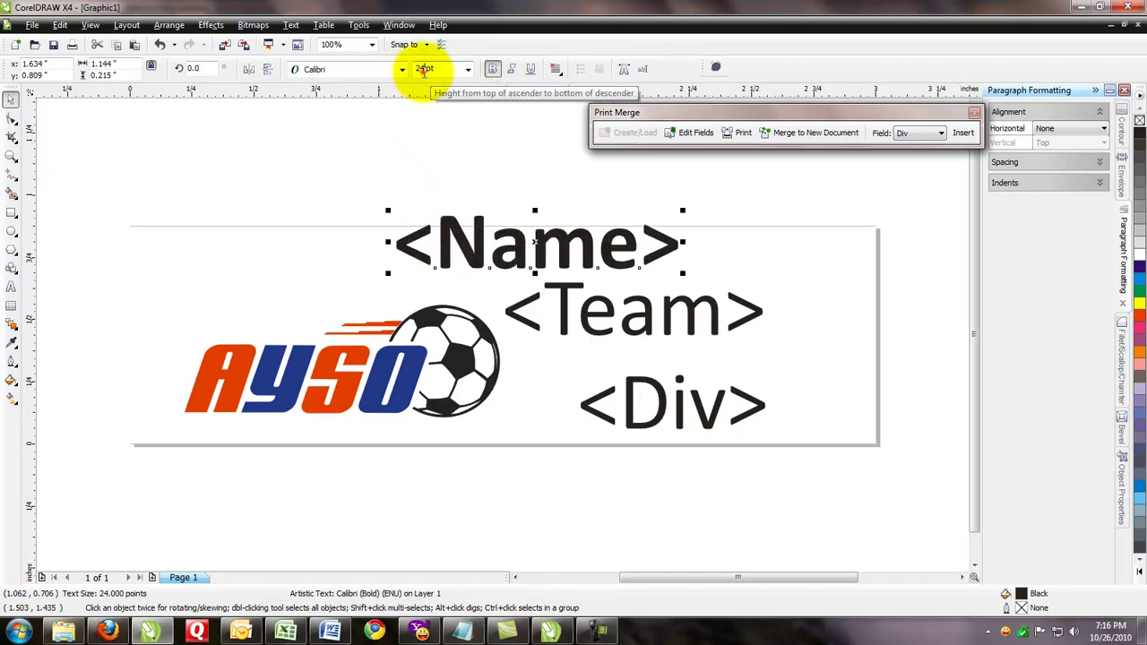
left_click(423, 70)
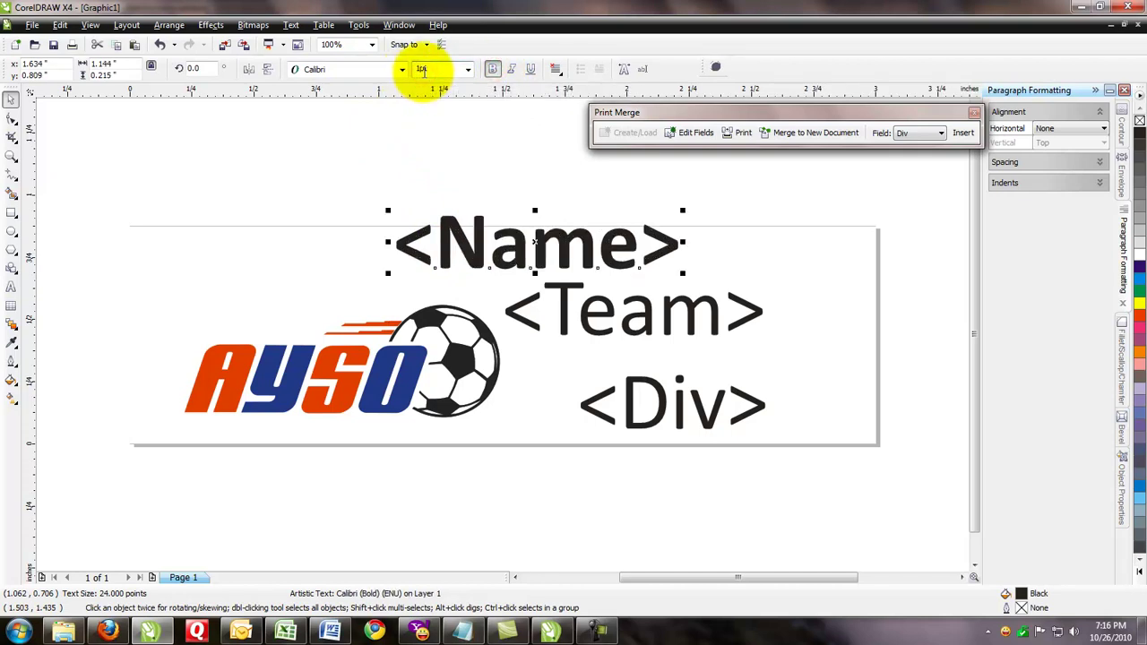
type("16")
key("Return")
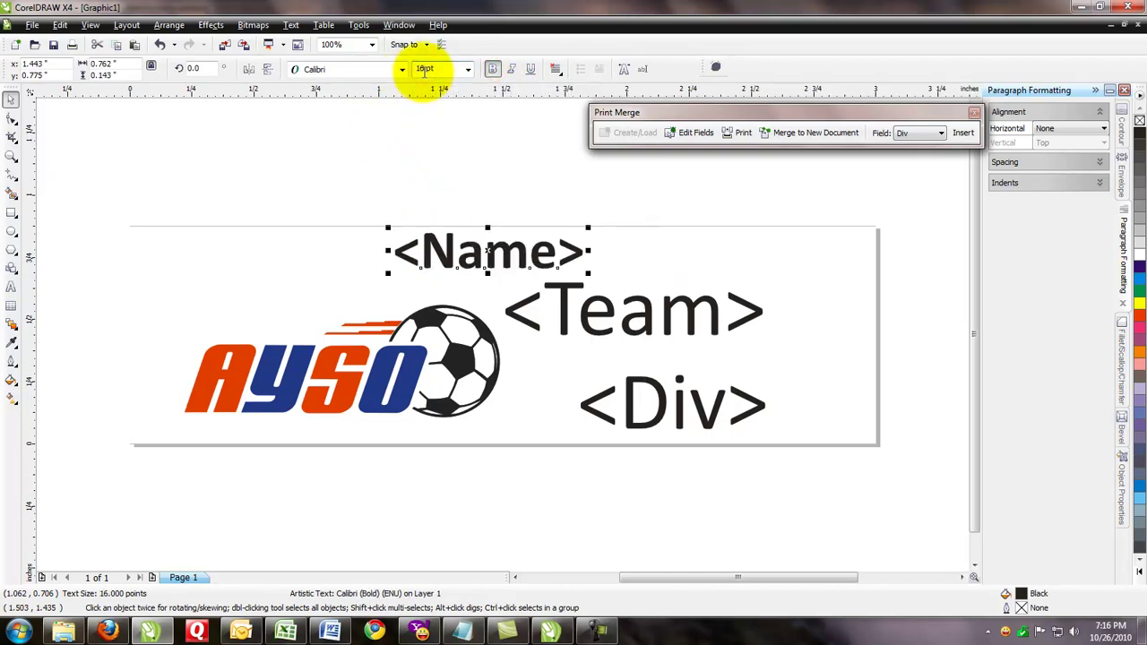
left_click(563, 308)
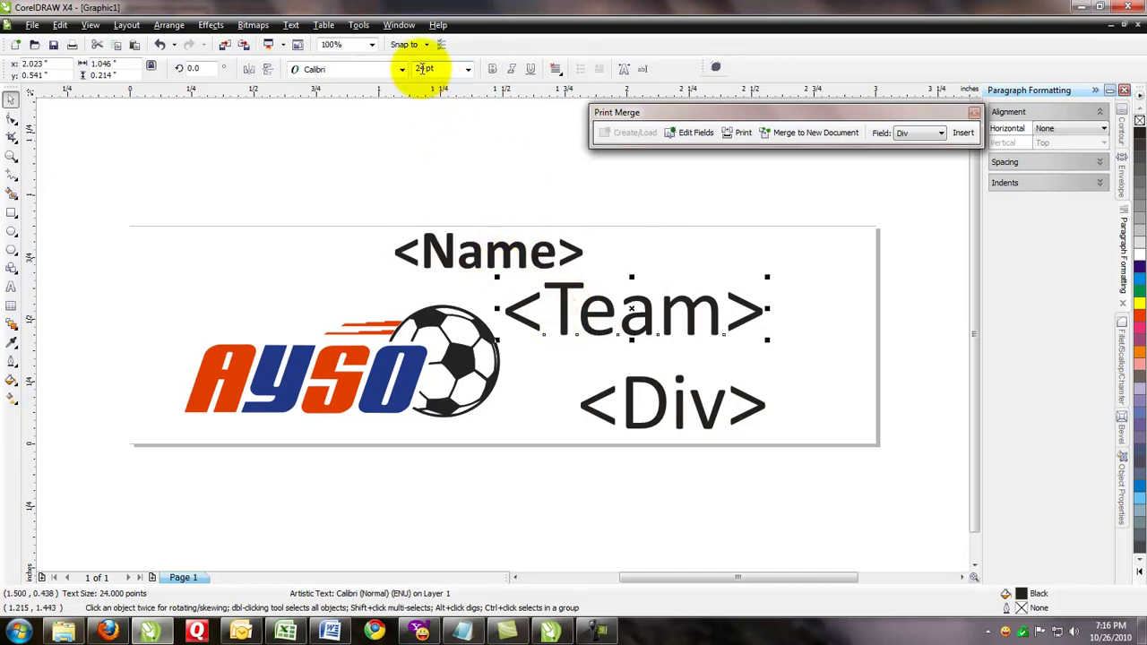
left_click(507, 69)
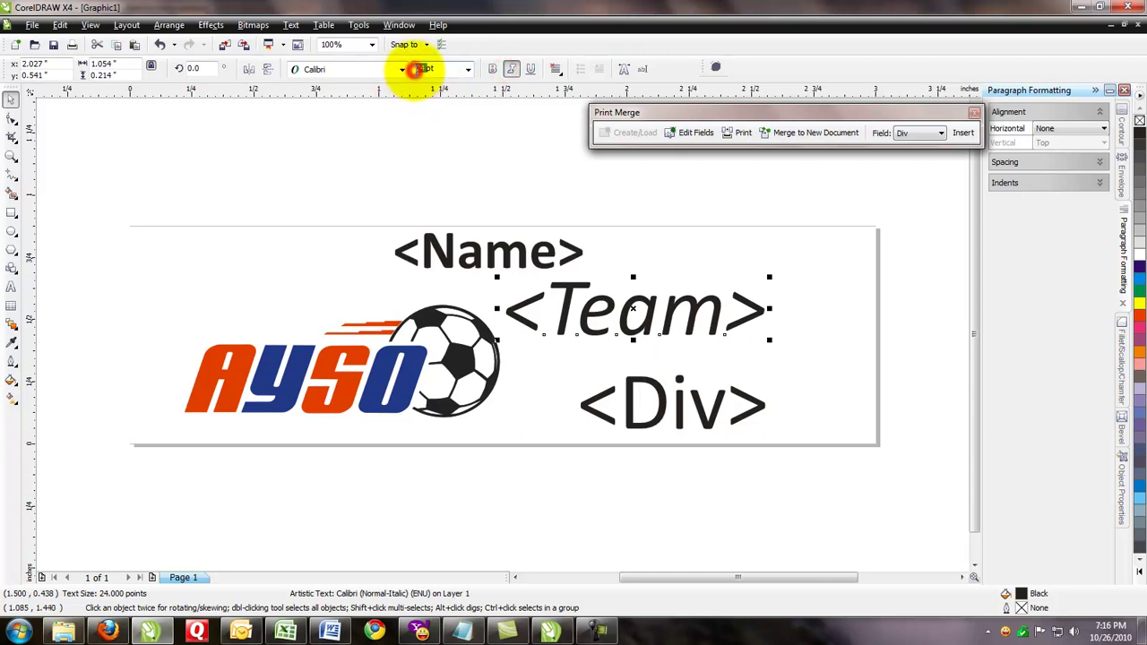
key("Return")
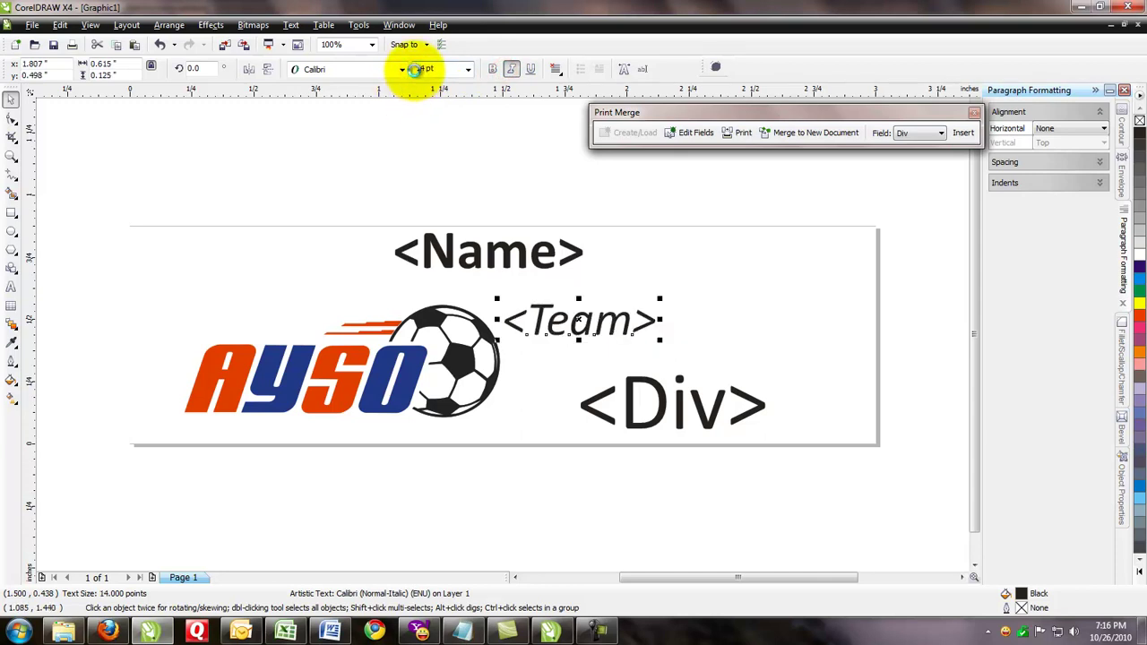
left_click(627, 413)
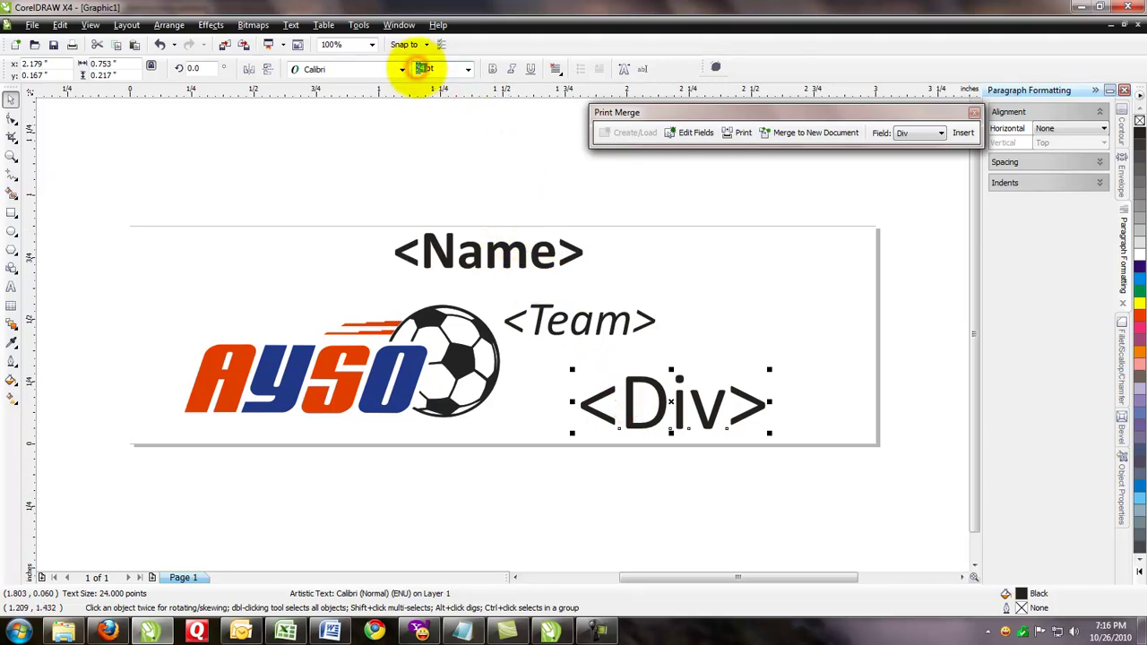
Set <Div> to 14 pt and shift it further right on the plate.
left_click(421, 69)
type("14")
key("Return")
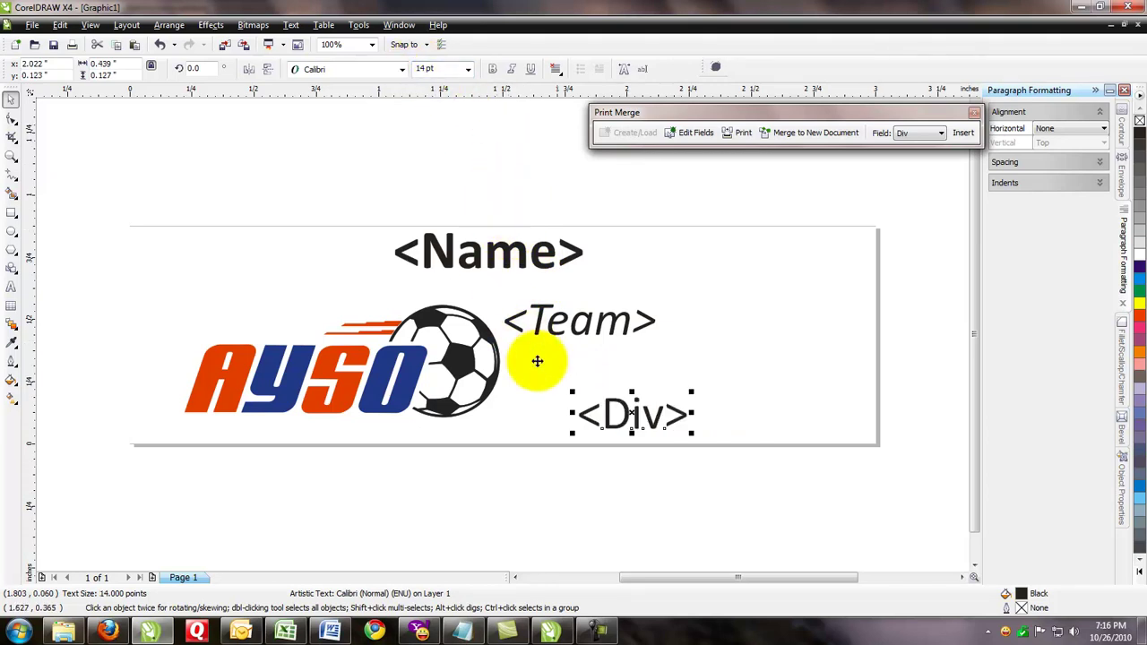
left_click(608, 427)
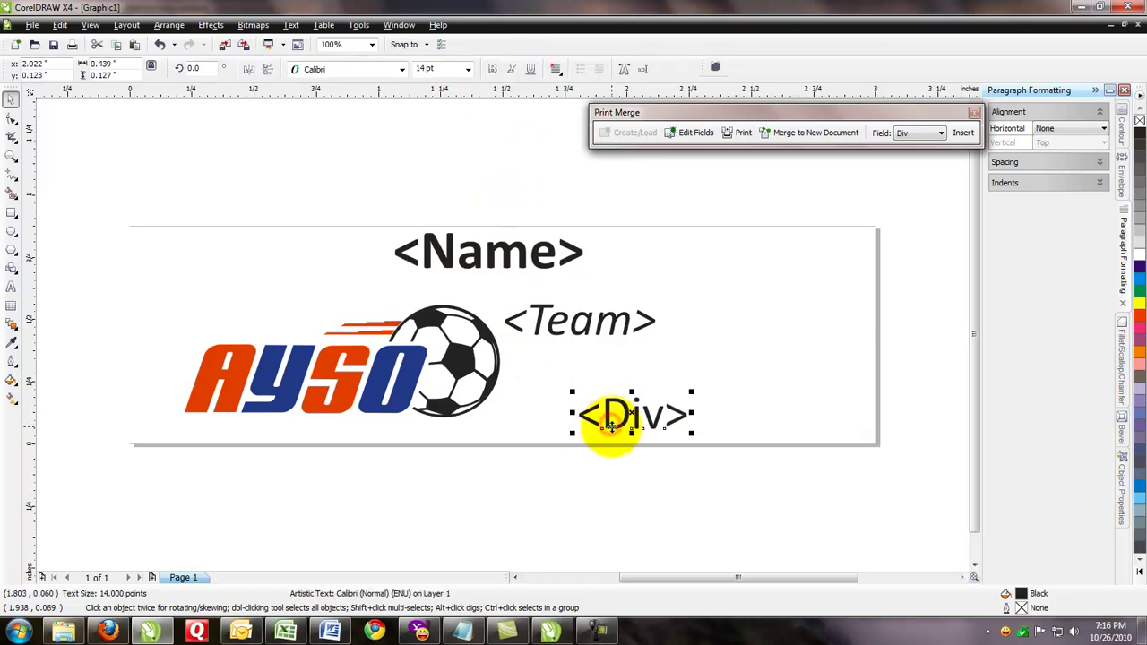
left_click_drag(609, 428, 674, 411)
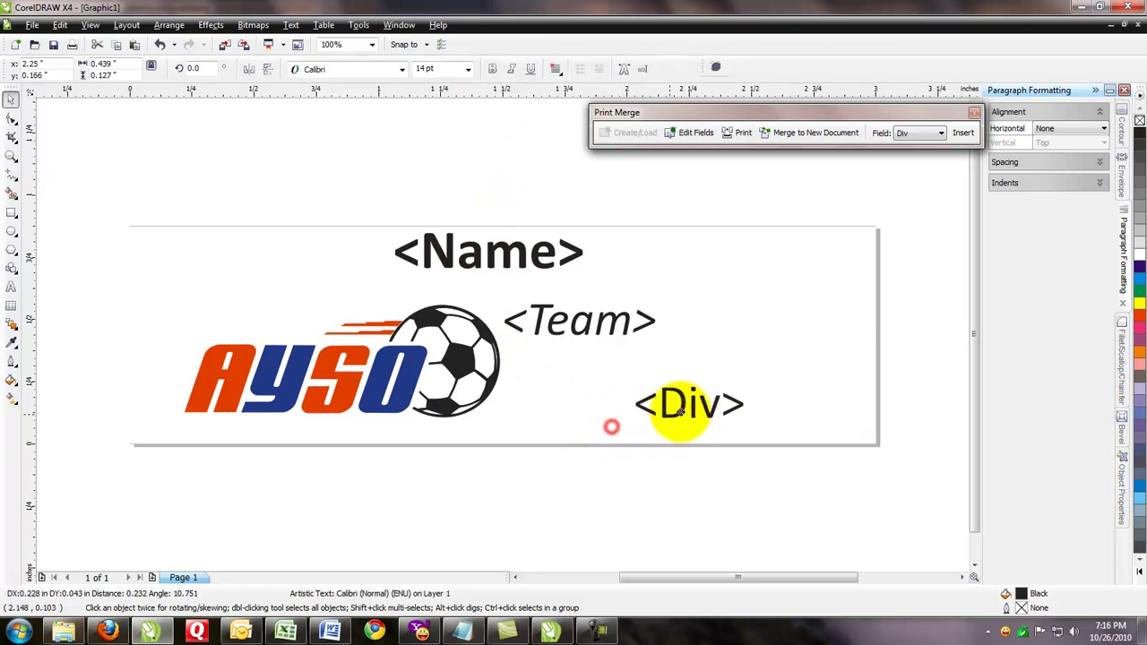
Scale the AYSO logo down to about 64% of its size.
left_click(451, 369)
left_click_drag(503, 301, 390, 344)
left_click_drag(371, 384, 366, 399)
left_click(647, 408)
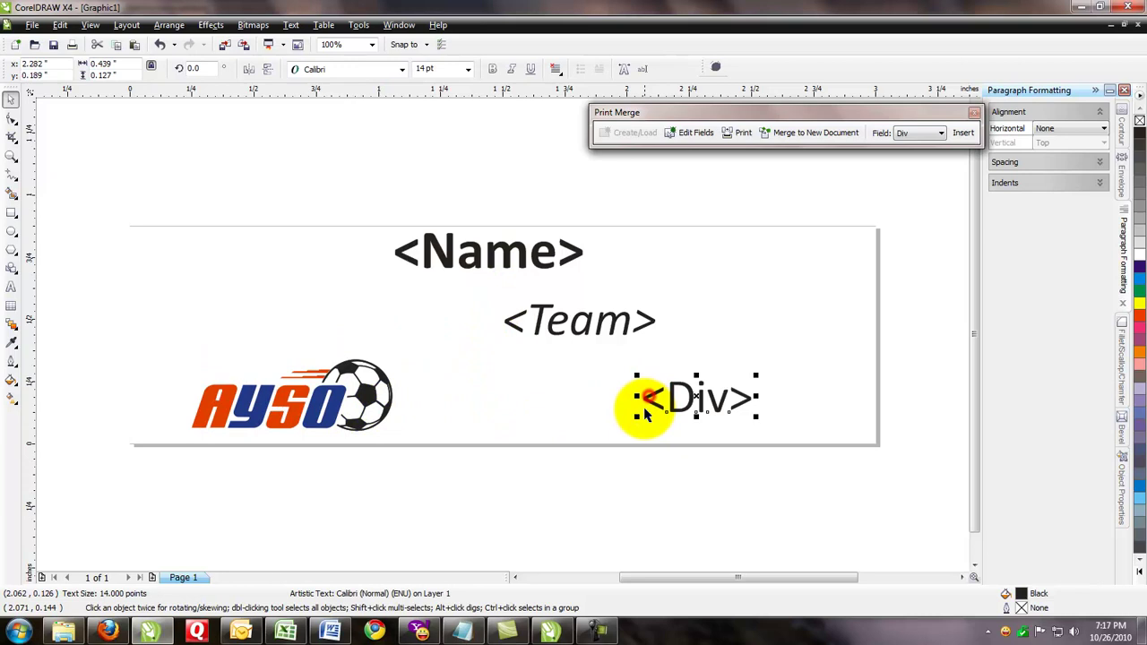
key("F8")
Prefix the division field so it reads '2010 - <Div>' and move that line left.
left_click(642, 405)
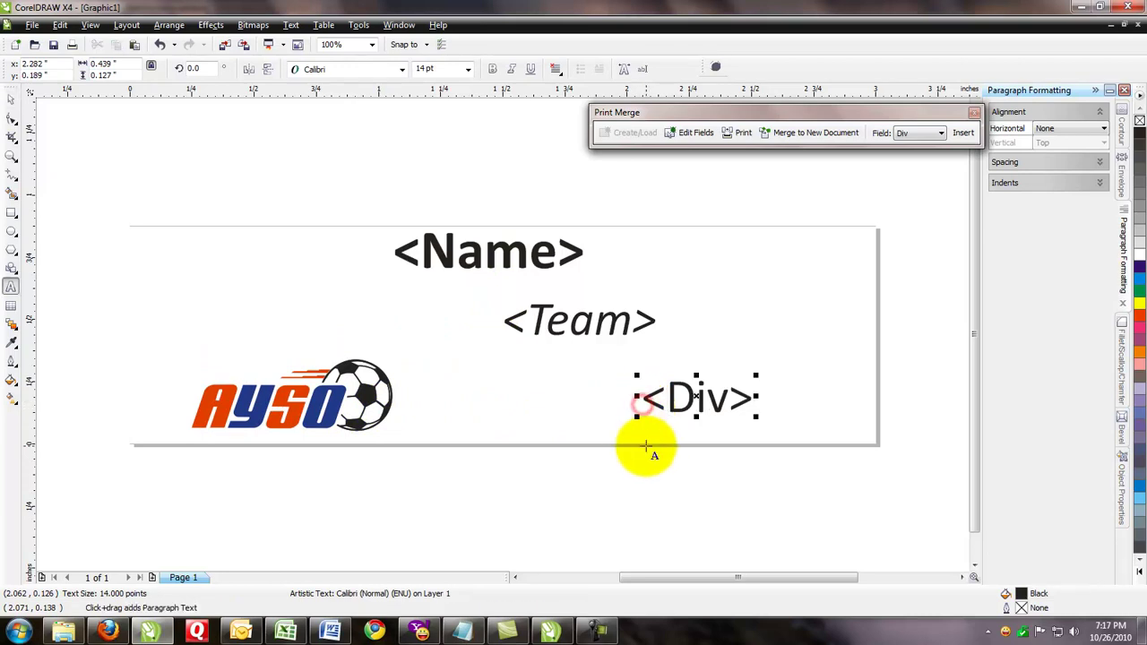
type("2010 ")
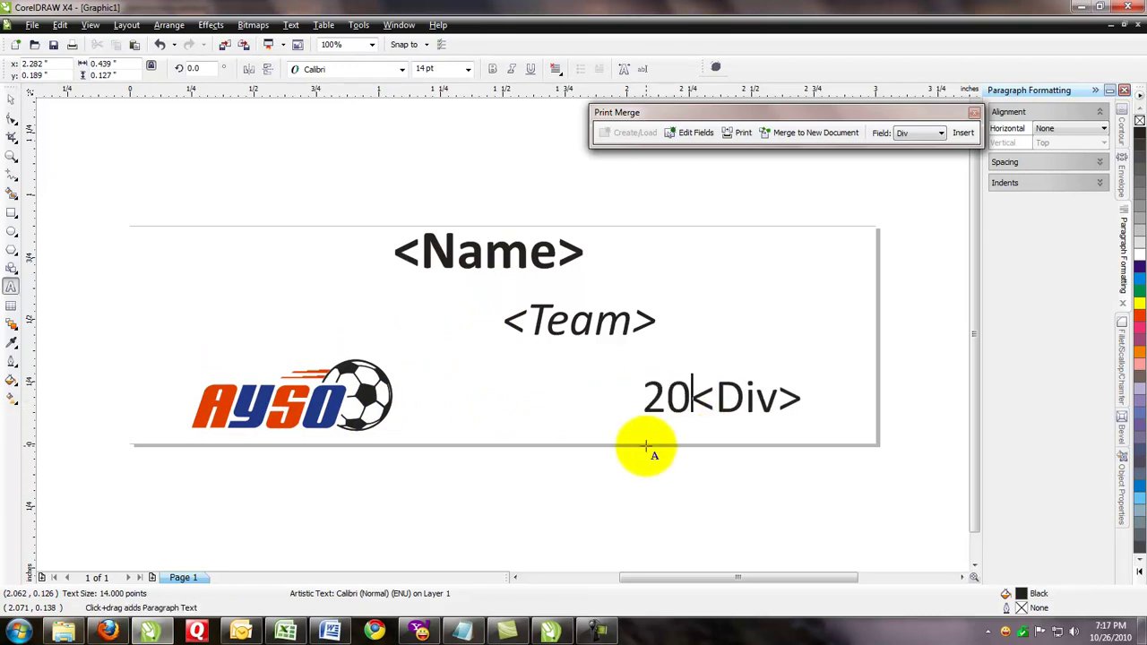
type("-")
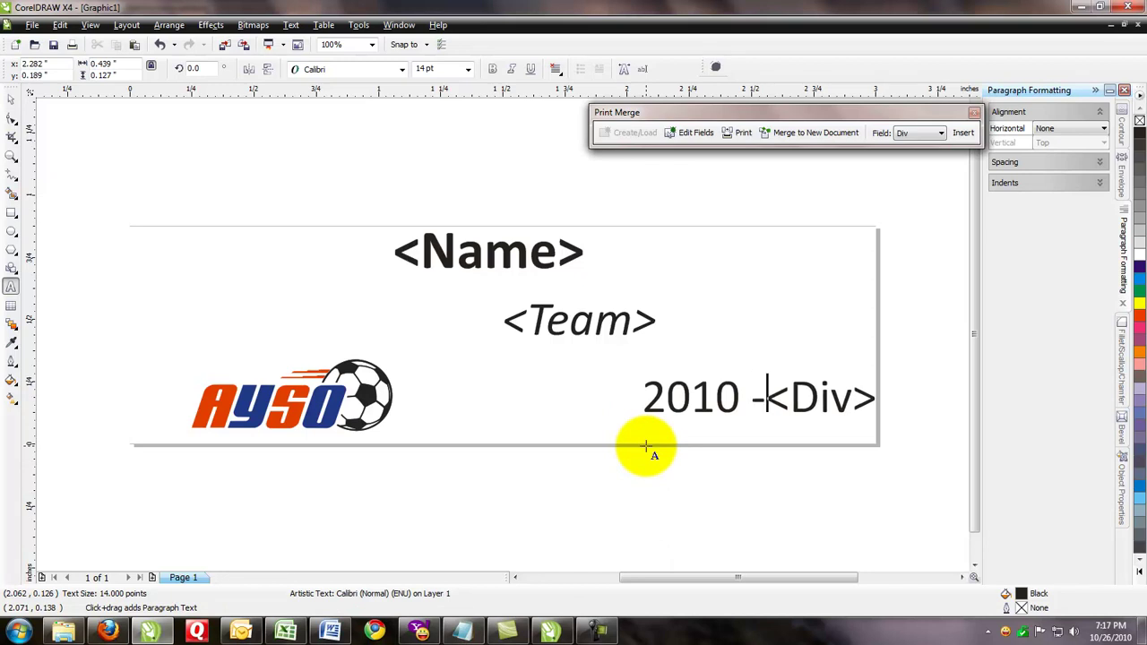
key("ctrl+space")
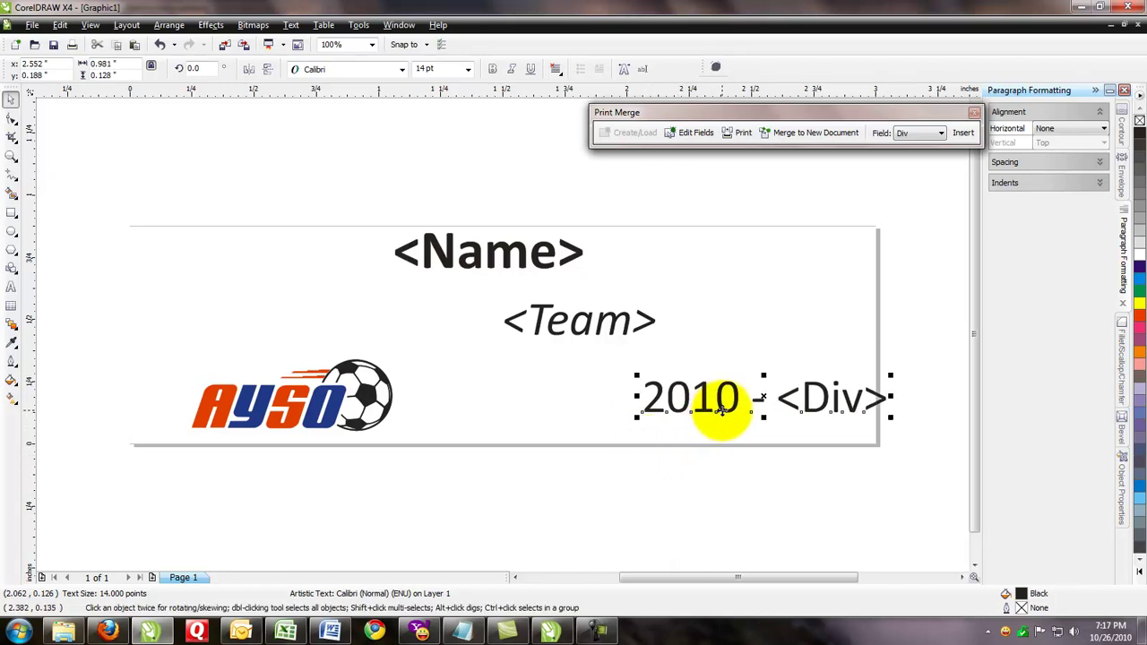
left_click_drag(720, 413, 607, 414)
Centre <Team> above the 2010 - <Div> line and shift both right.
left_click(585, 333)
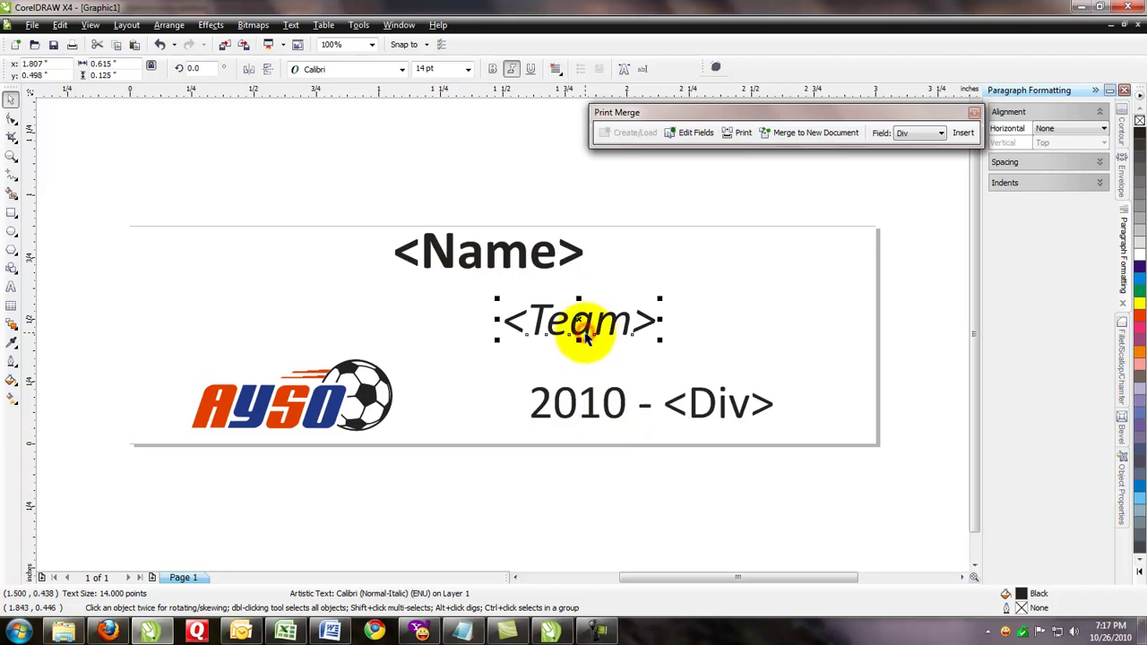
left_click_drag(585, 337, 653, 356)
left_click(625, 407, "shift")
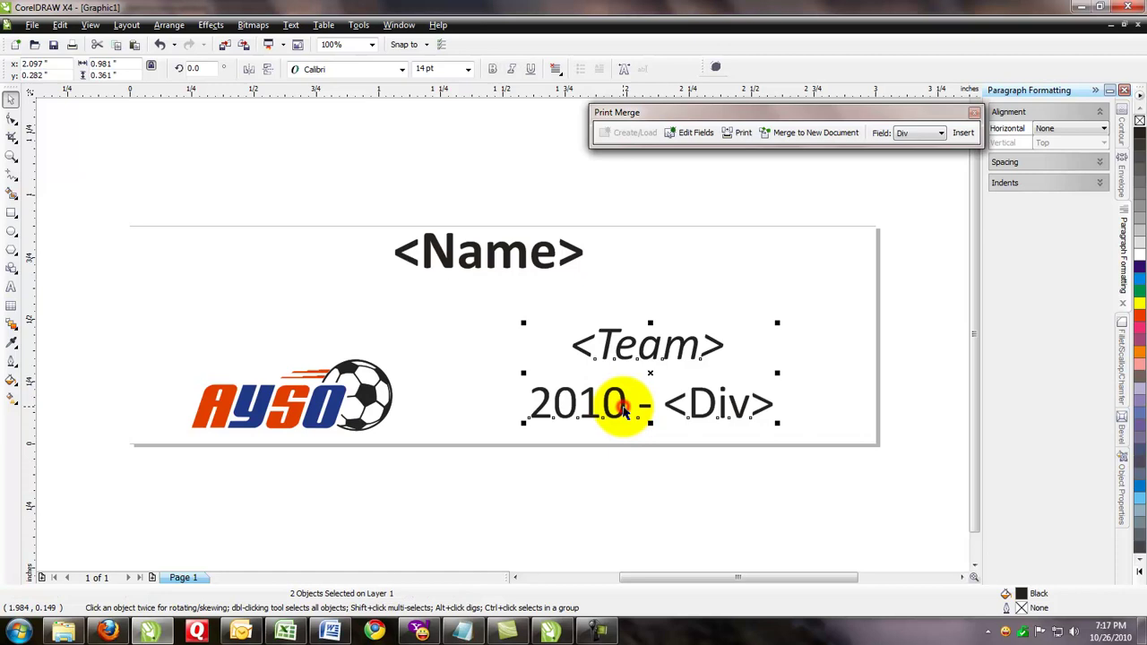
key("c")
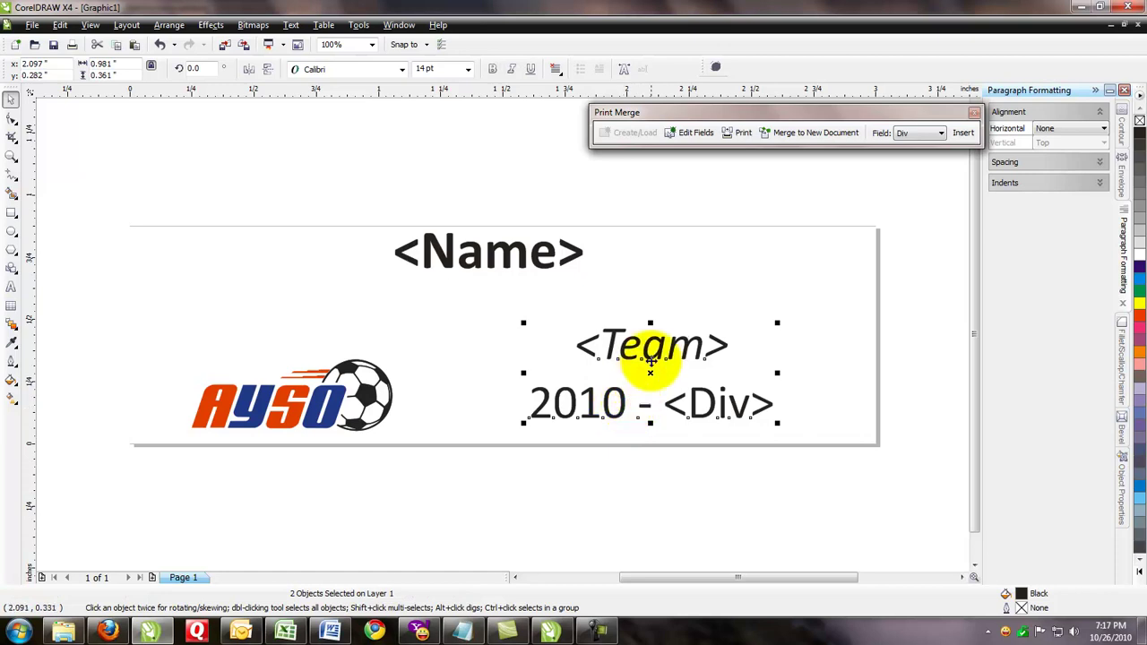
left_click_drag(653, 352, 678, 349)
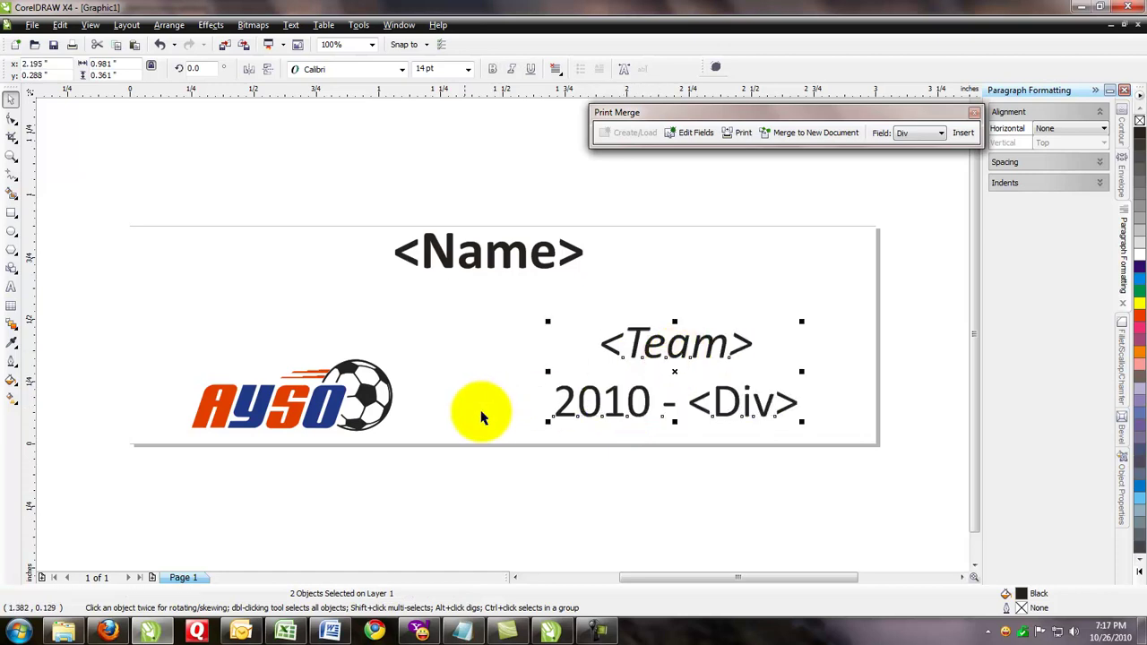
Enlarge the AYSO logo proportionally.
left_click(409, 363)
left_click(372, 397)
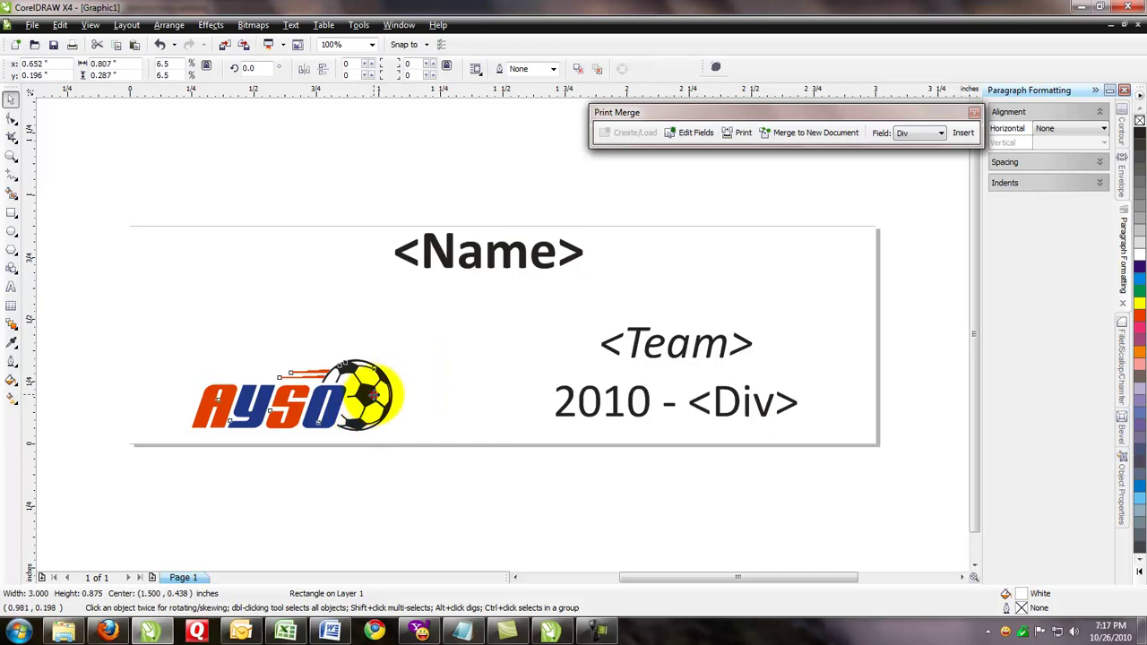
left_click_drag(398, 354, 543, 328)
Group <Team> with 2010 - <Div> and centre the group vertically on the logo.
left_click(615, 355)
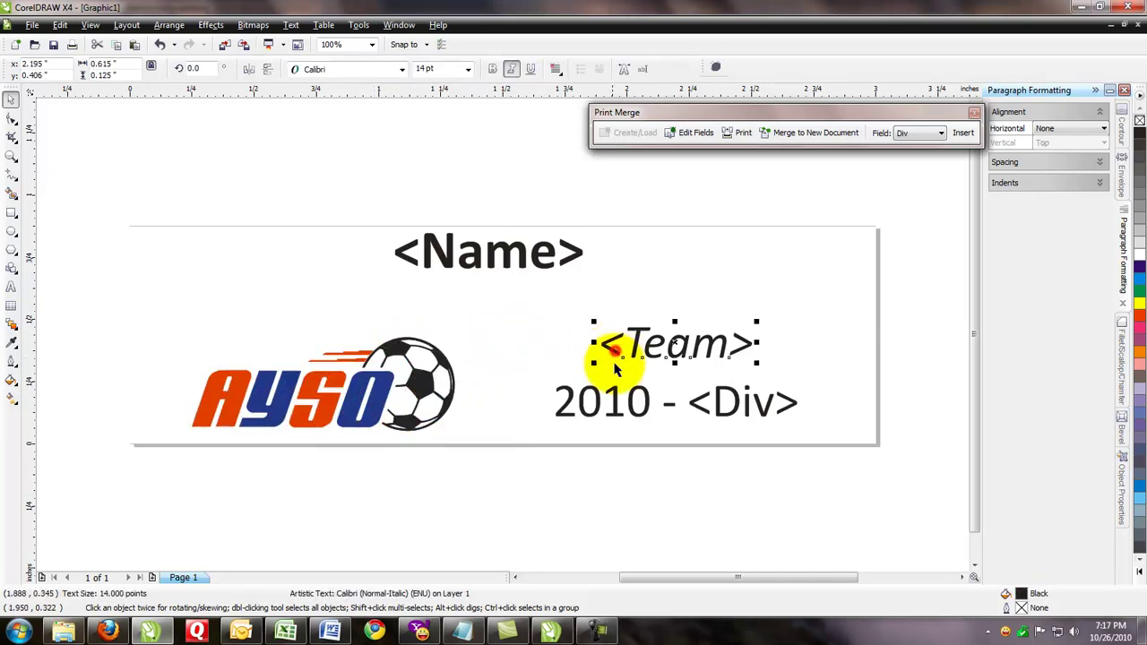
left_click(615, 404, "shift")
key("ctrl+g")
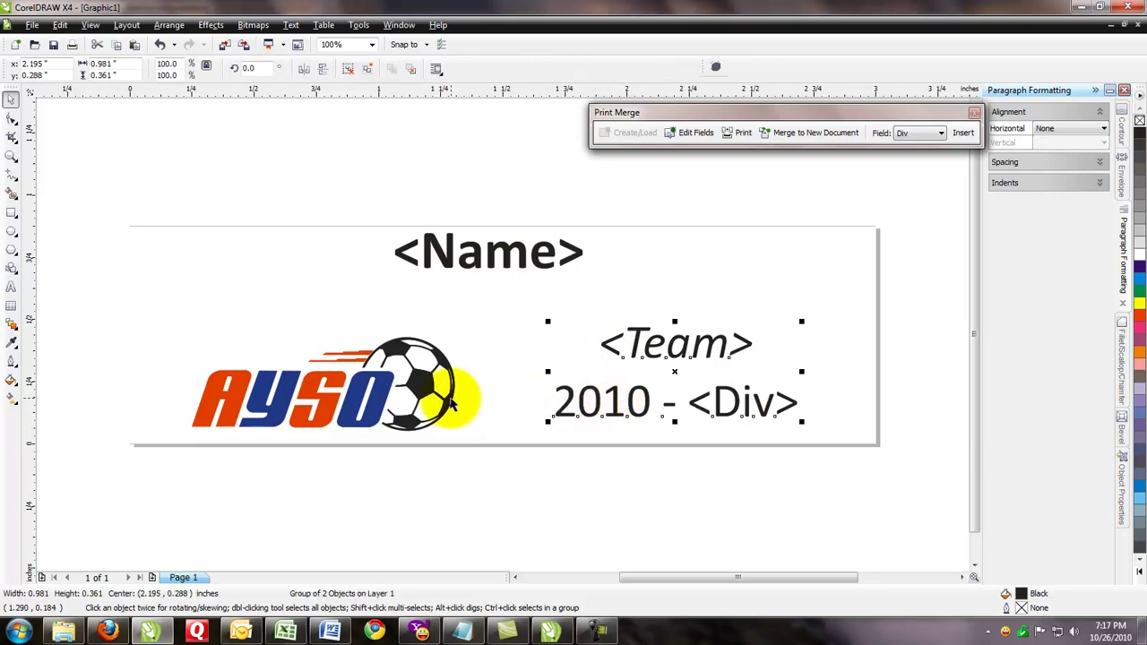
left_click(420, 389, "shift")
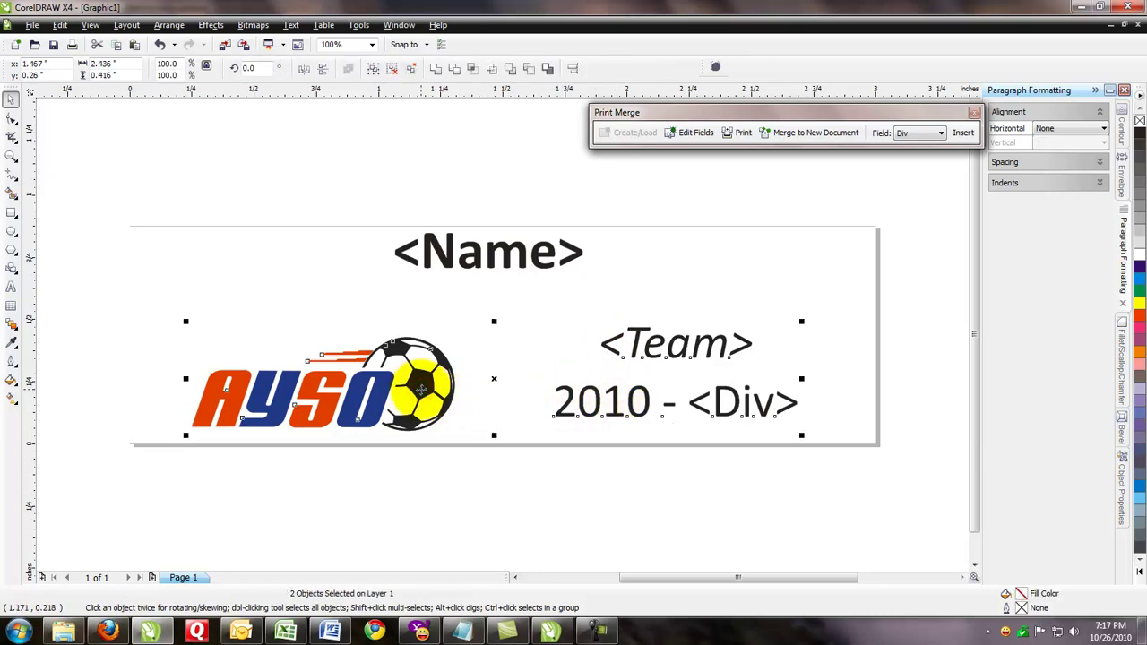
key("e")
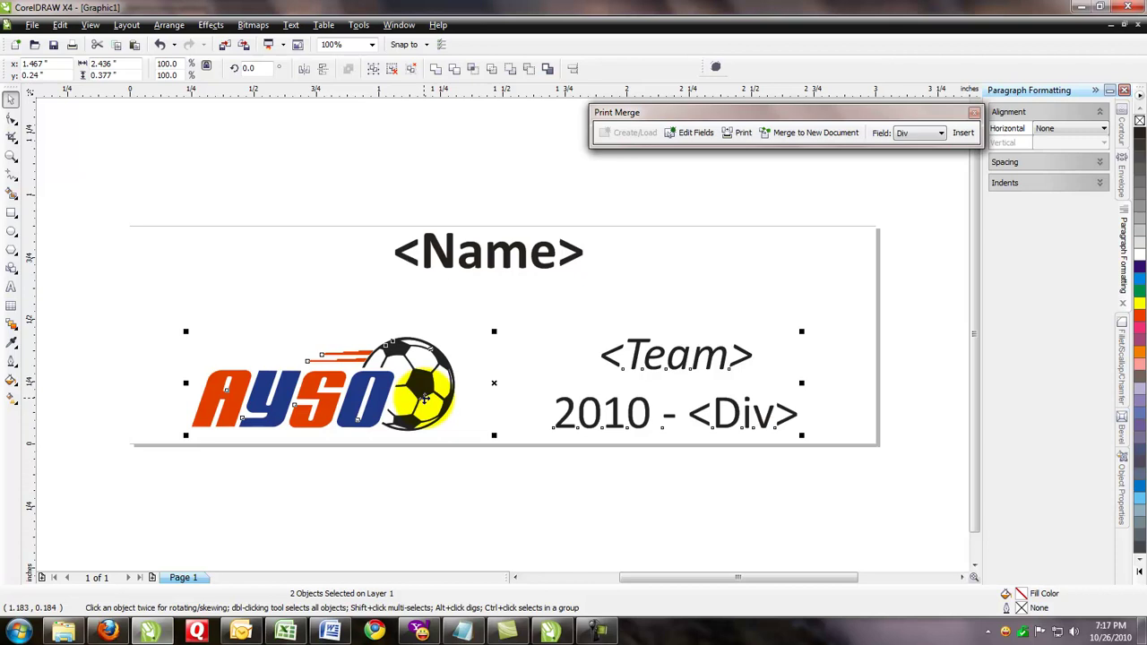
left_click_drag(426, 397, 426, 384)
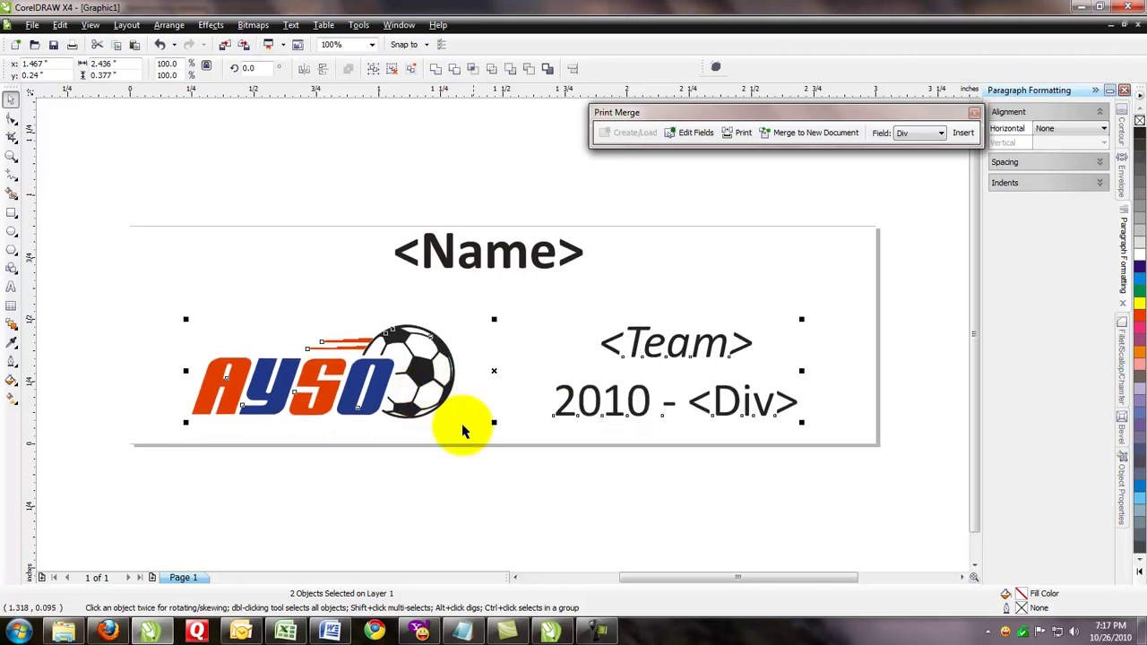
left_click(482, 463)
Group the AYSO logo with the team text group.
left_click(487, 256)
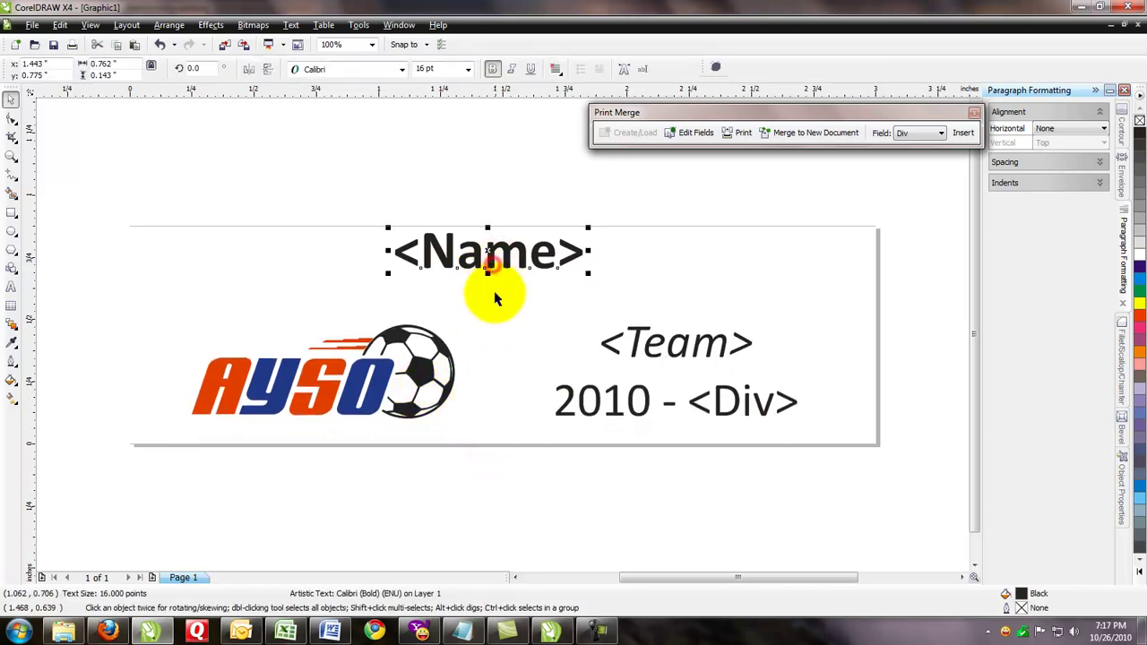
left_click(414, 363)
left_click(608, 345, "shift")
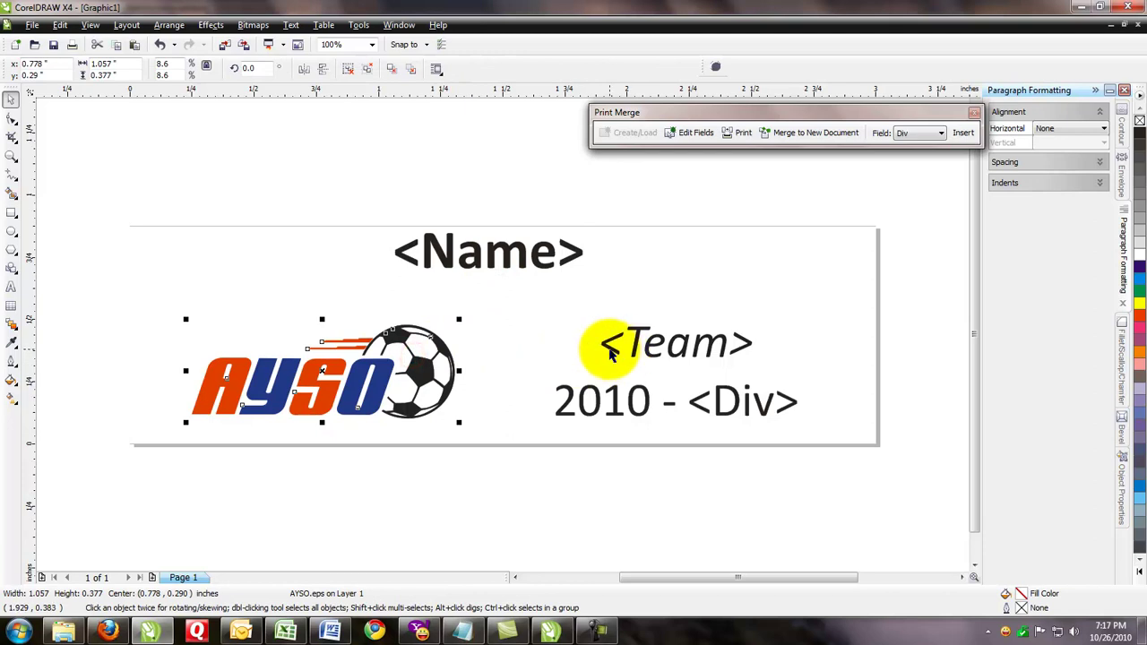
key("ctrl+g")
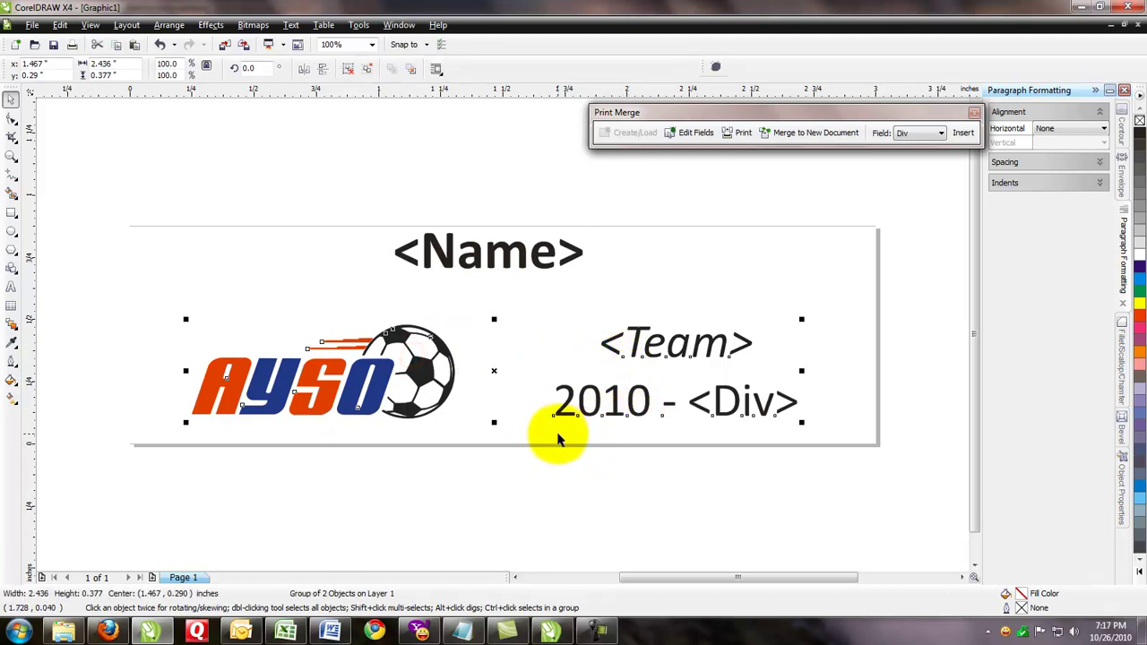
Lower <Name> slightly and centre it horizontally over the logo-and-text group.
left_click(502, 255)
left_click(507, 260)
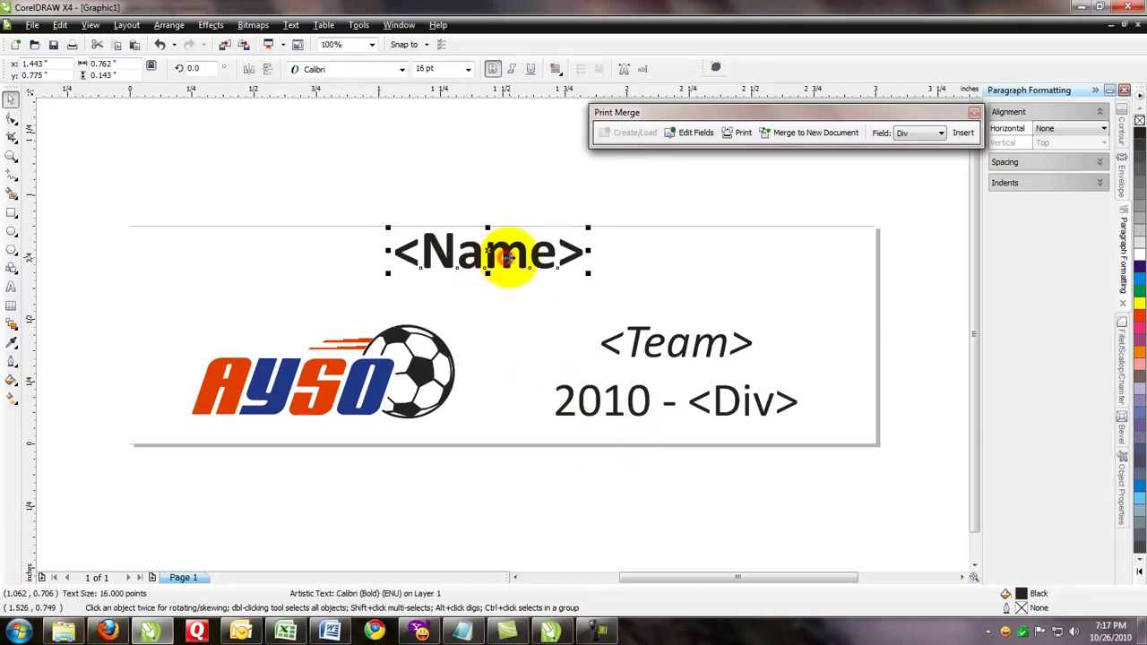
left_click_drag(507, 252, 507, 271)
left_click(417, 364, "shift")
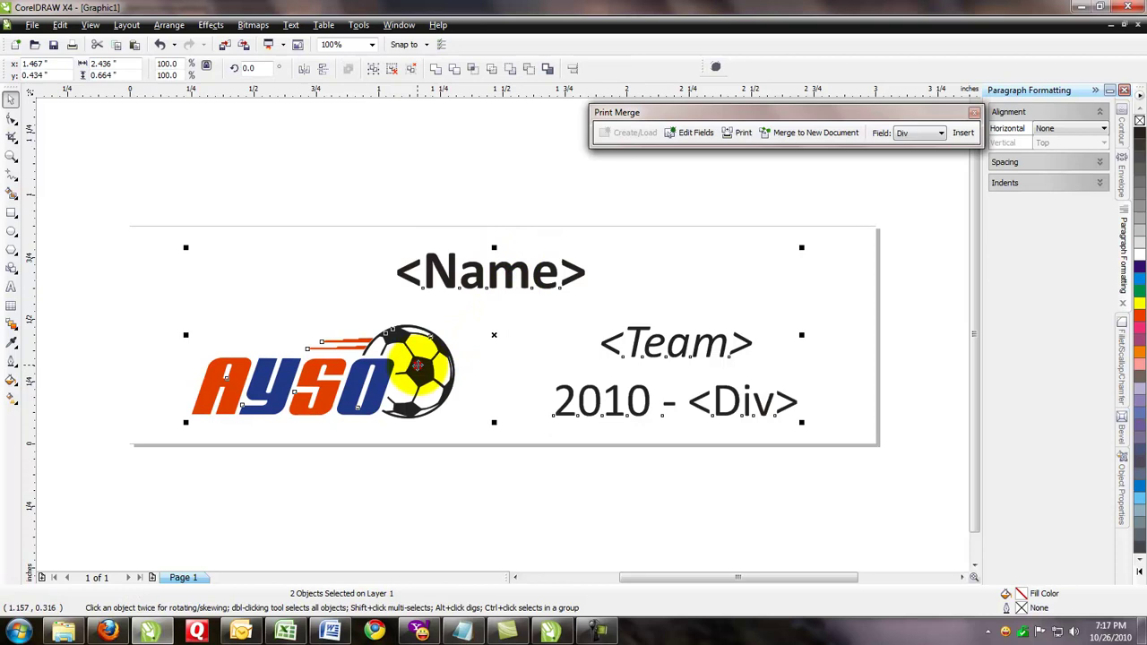
key("c")
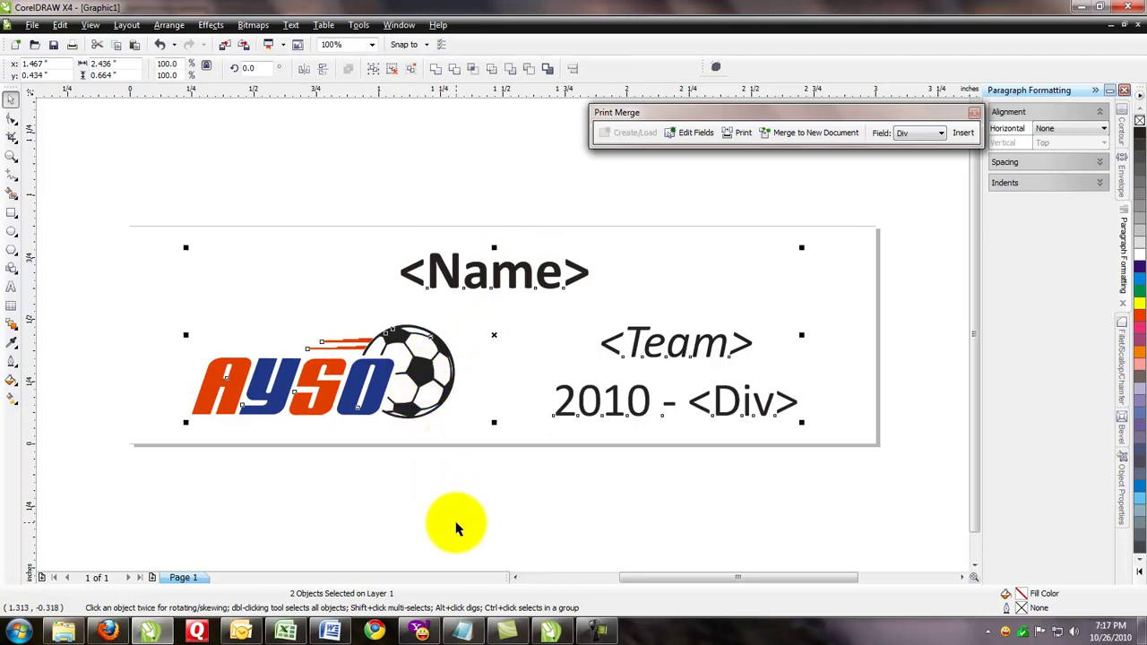
left_click(456, 508)
left_click(408, 375)
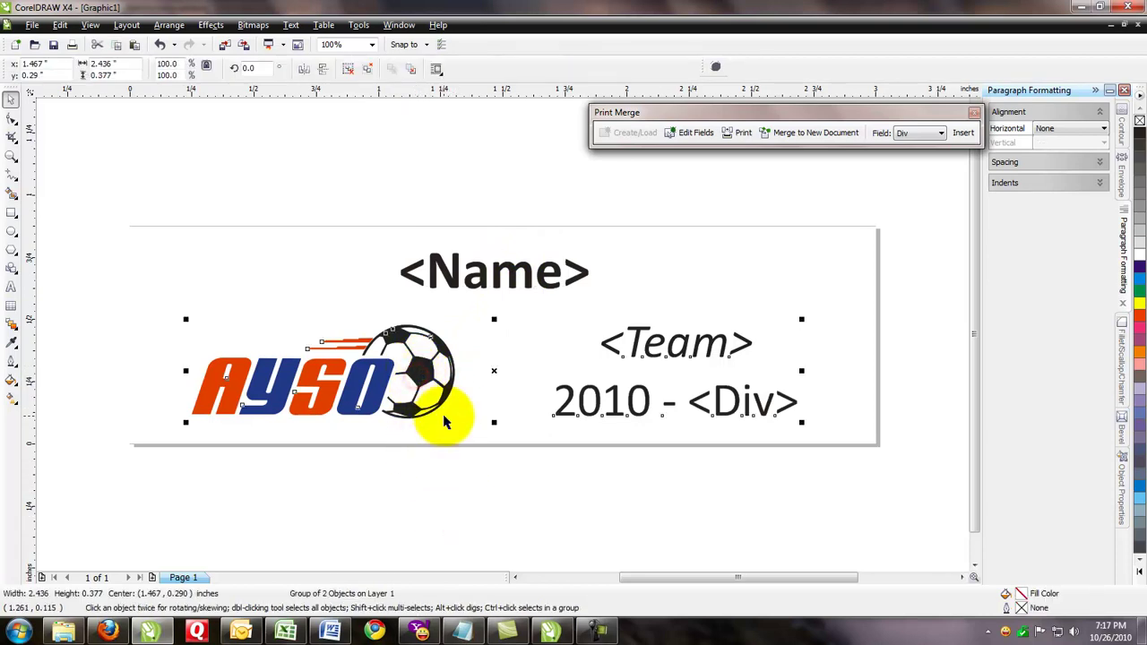
Centre-align <Name> and type a long row of trial commas after it to test long names.
left_click(496, 461)
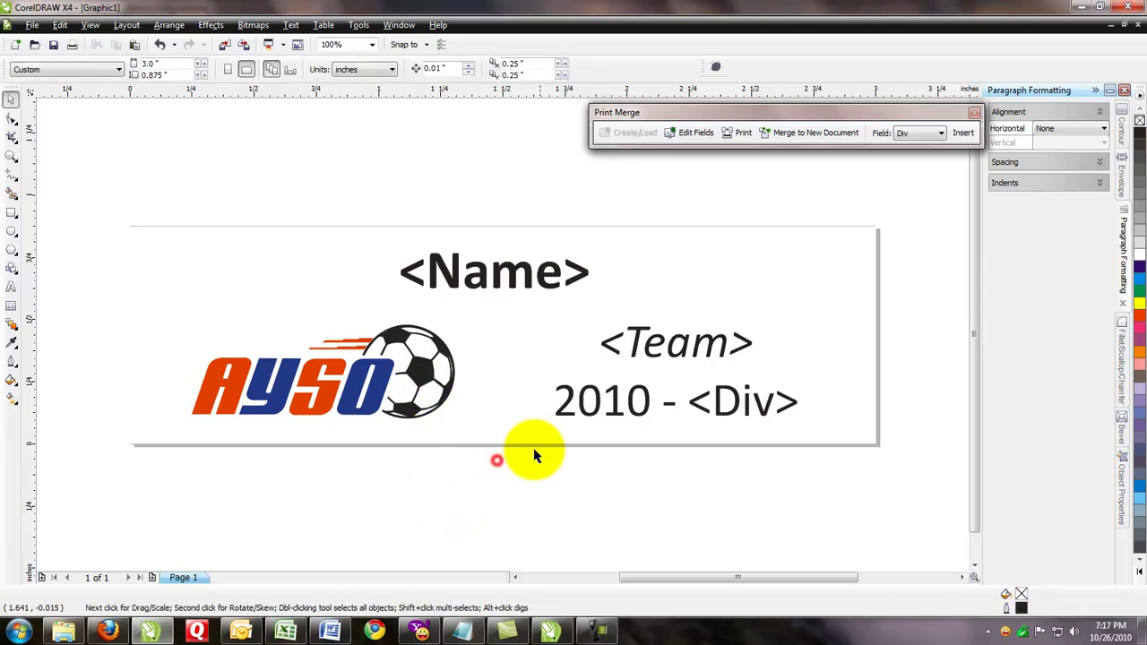
left_click(540, 285)
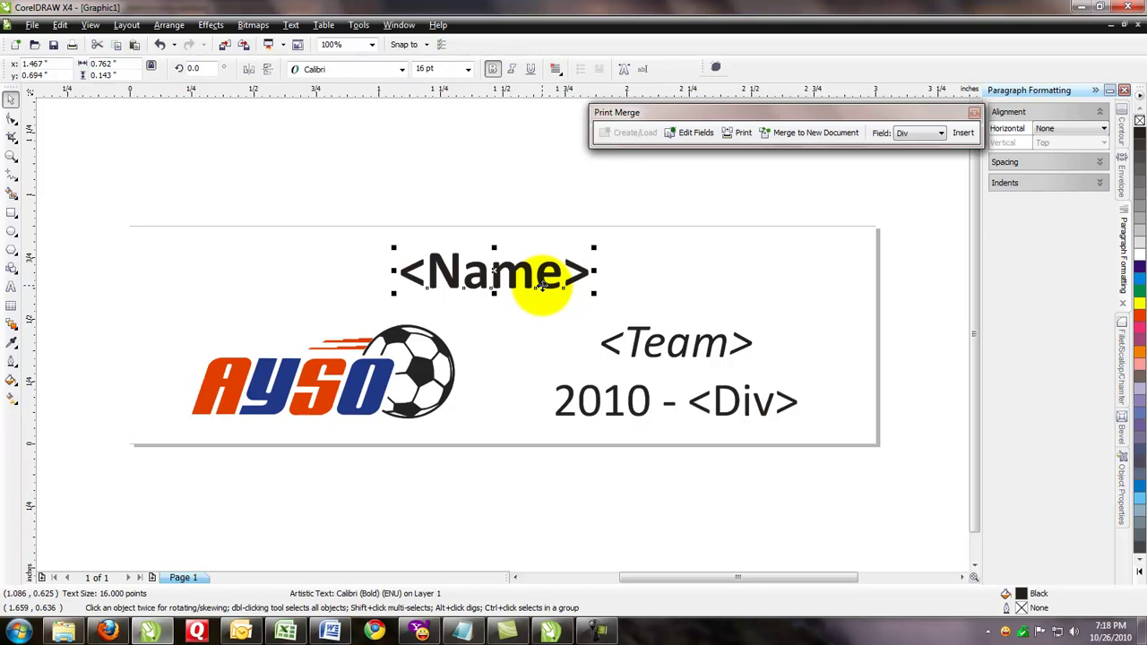
double_click(540, 285)
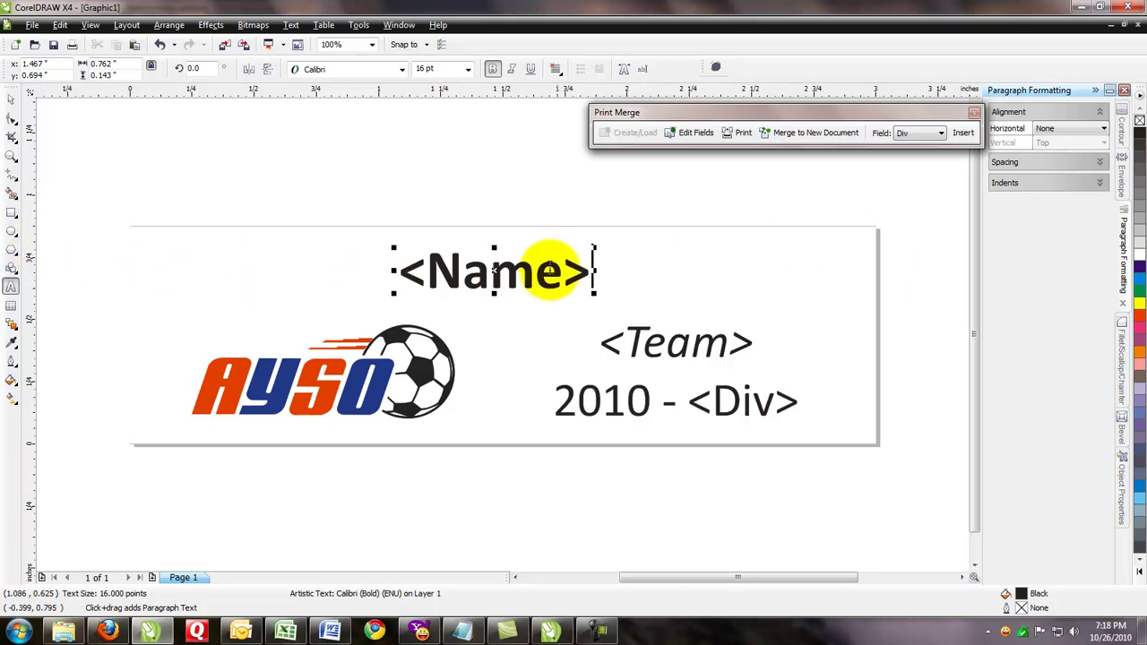
type(",,,,,")
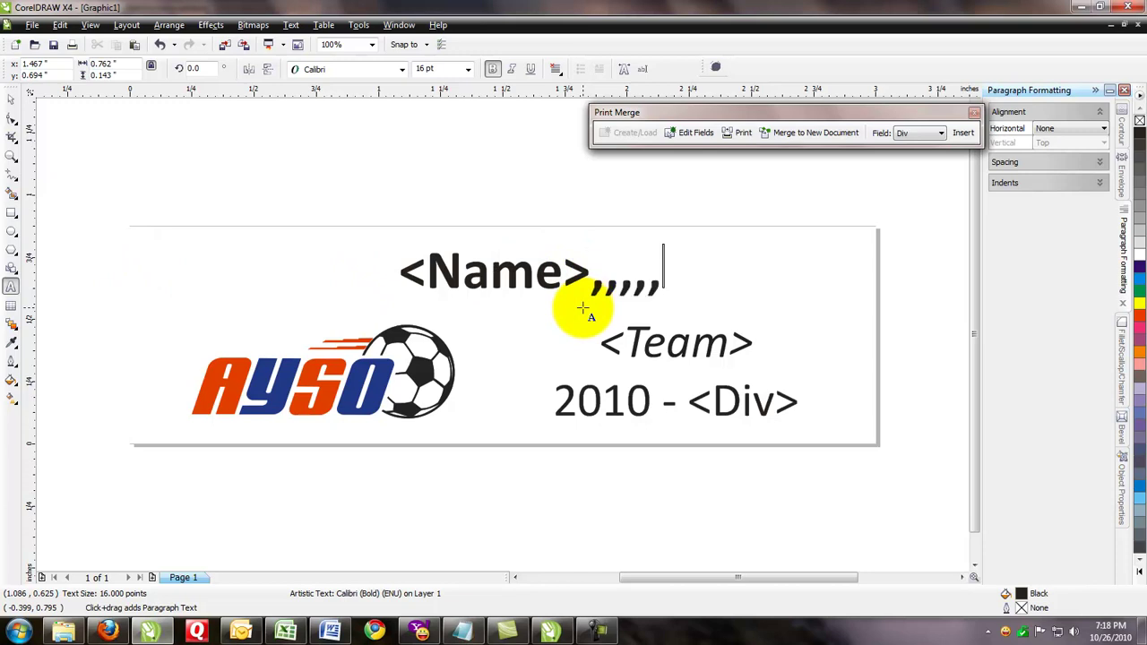
type(",,,,,,,,,,")
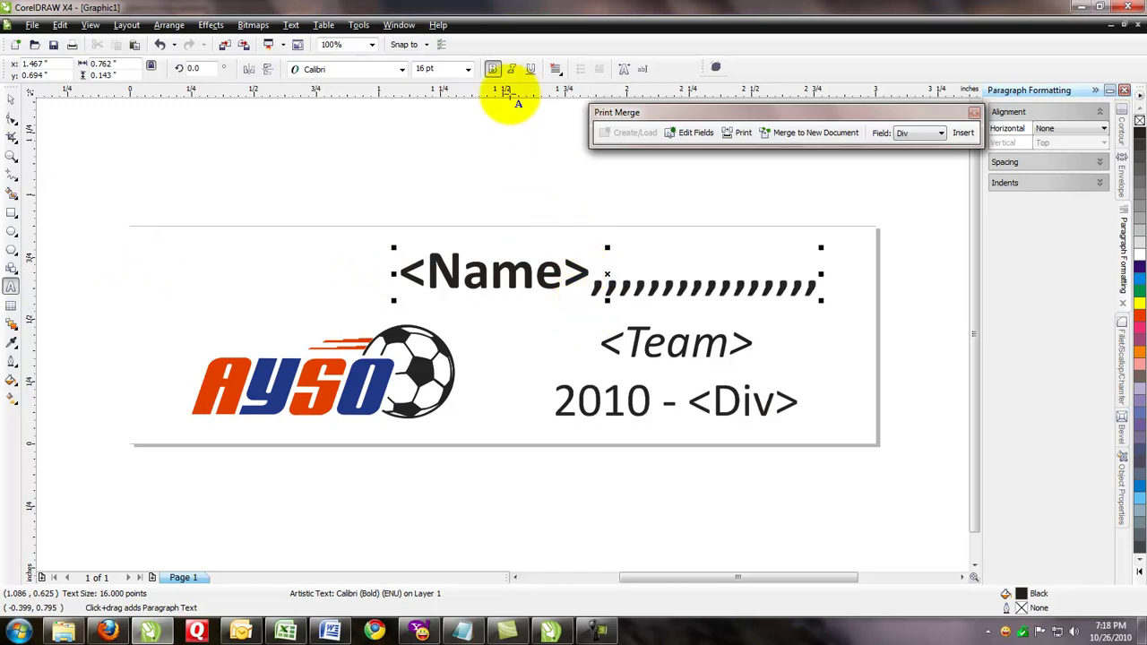
key("BackSpace")
key("BackSpace")
key("BackSpace")
key("BackSpace")
key("BackSpace")
key("BackSpace")
key("BackSpace")
key("BackSpace")
key("BackSpace")
key("BackSpace")
key("BackSpace")
key("BackSpace")
key("BackSpace")
key("BackSpace")
key("BackSpace")
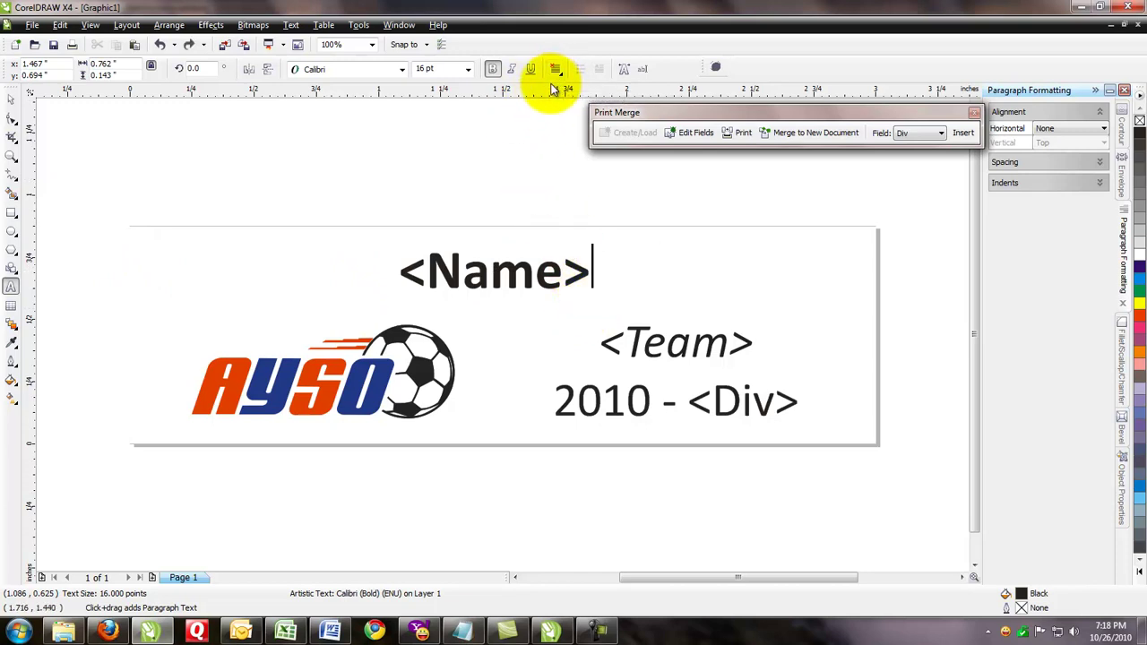
left_click(555, 70)
left_click(585, 118)
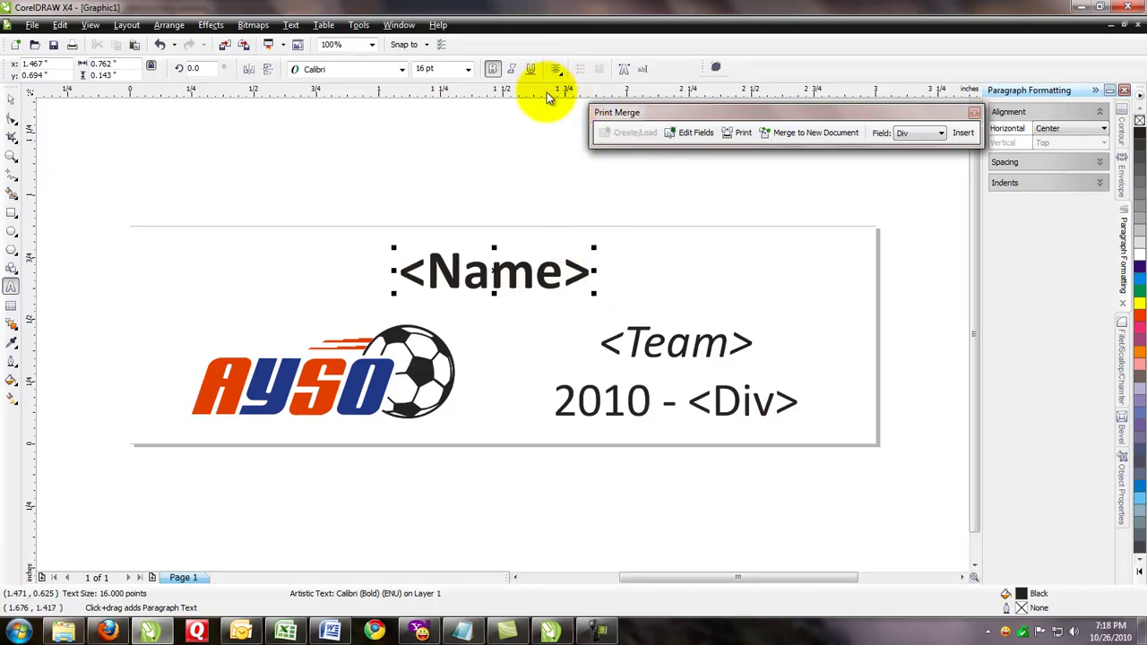
type(",,,,,,,,,,,,,,,,,,,,,,,")
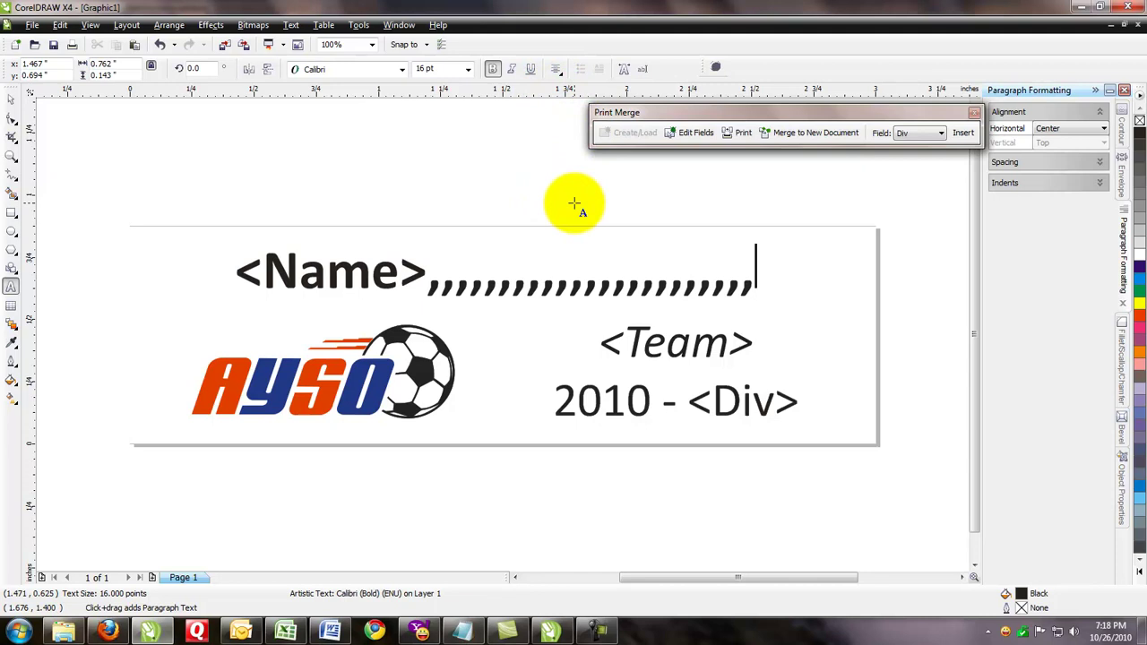
type(",,,,,,,,,,,,,,,,,,,")
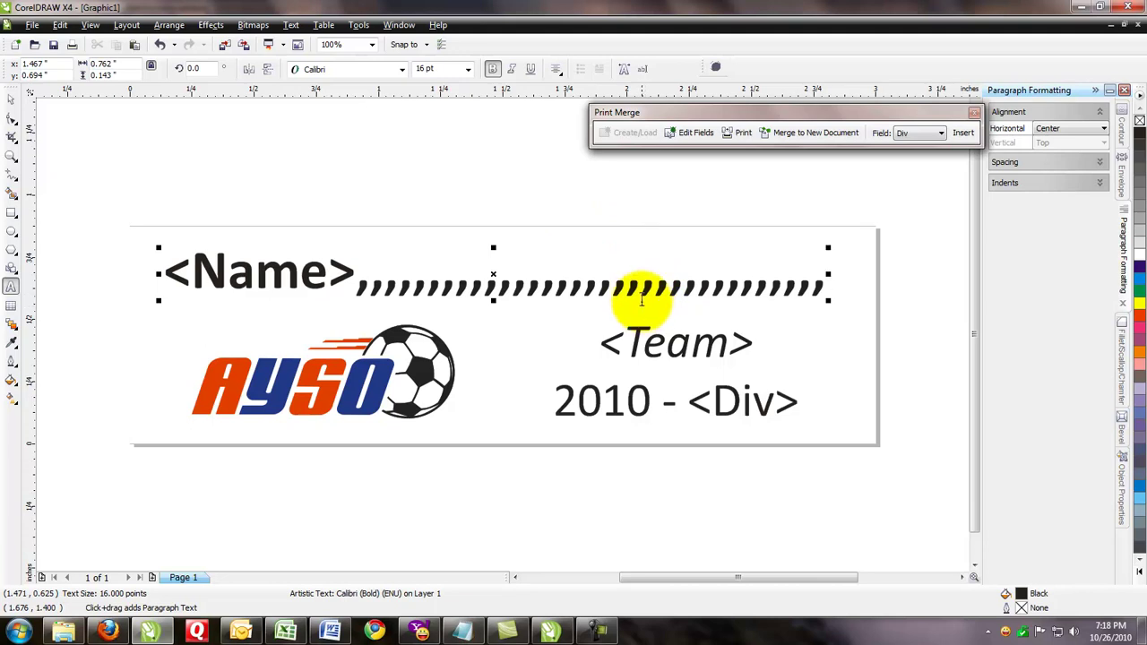
Centre-align the <Team> text and add a trailing run of commas after it.
key("ctrl+space")
left_click(638, 356)
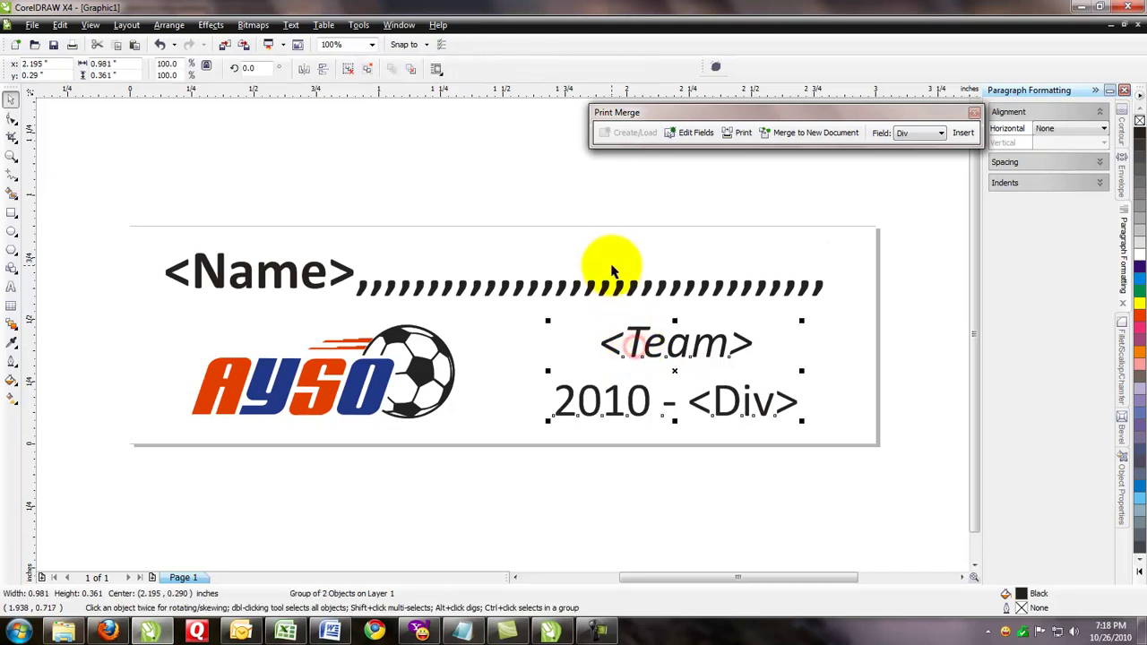
key("ctrl+u")
left_click(579, 363)
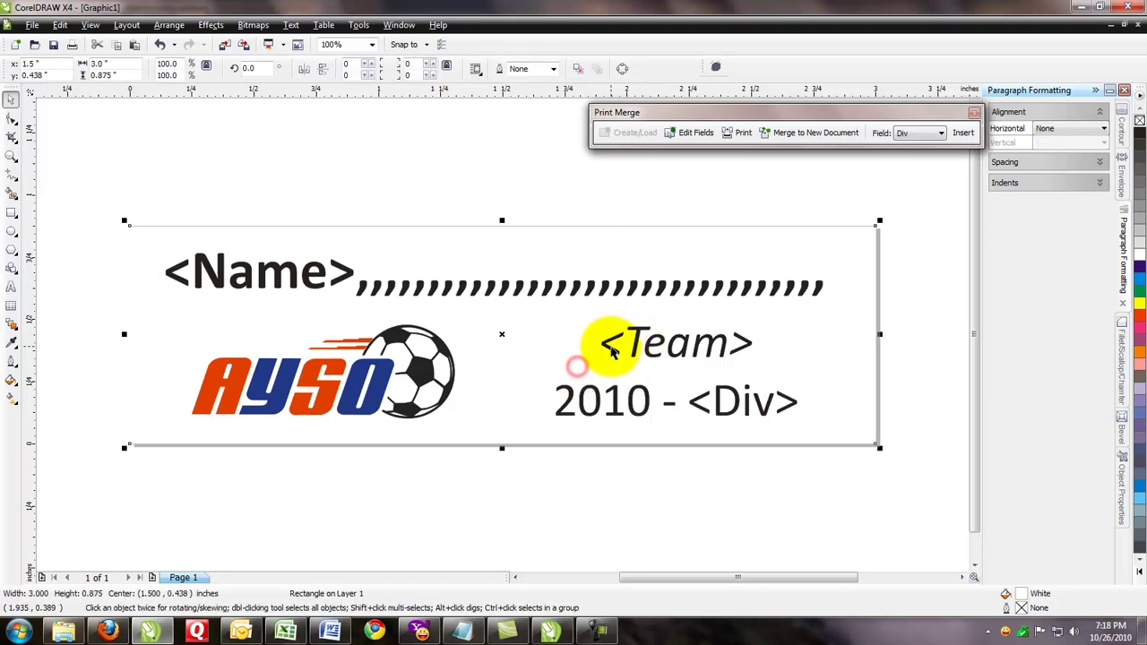
left_click(607, 342)
left_click(556, 69)
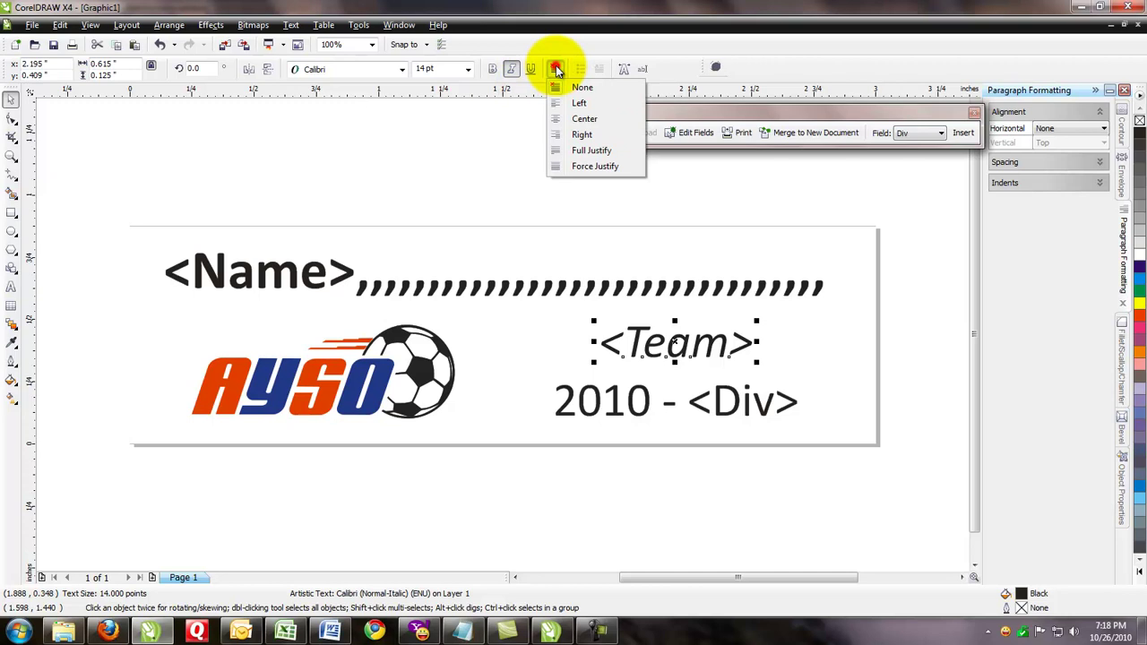
left_click(575, 118)
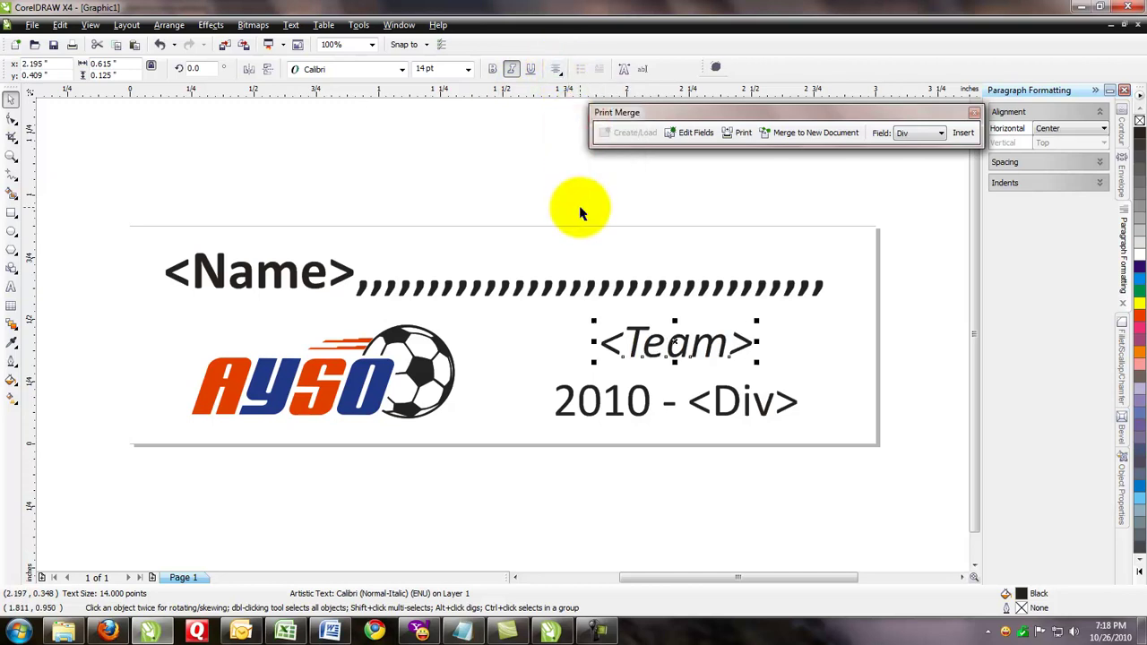
key("F8")
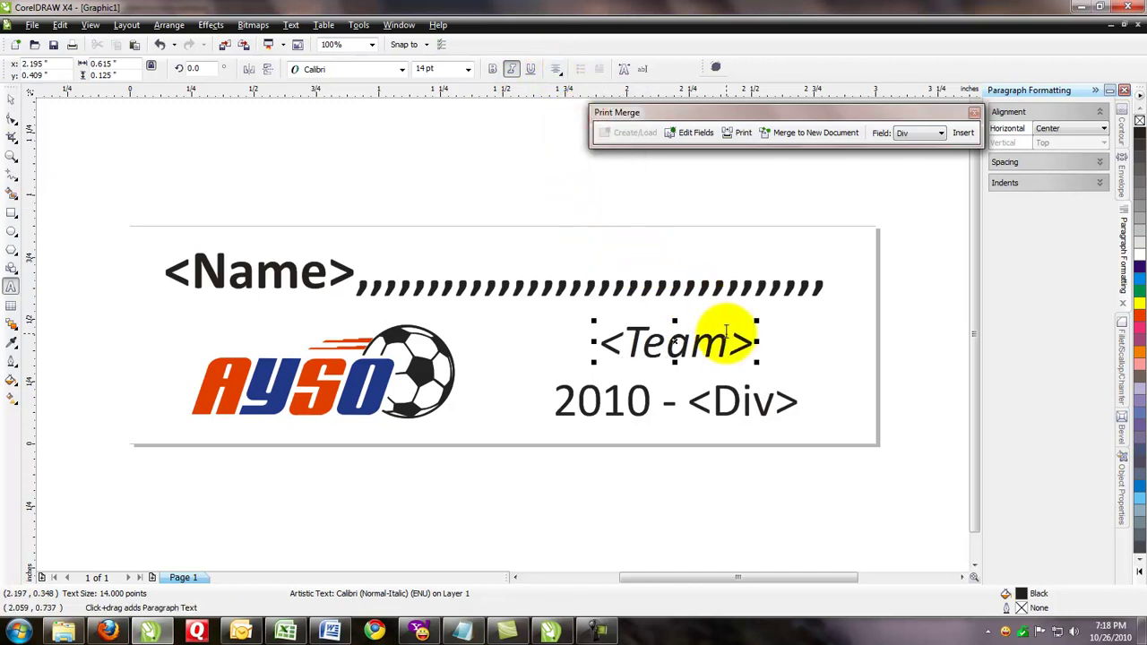
type(",,,")
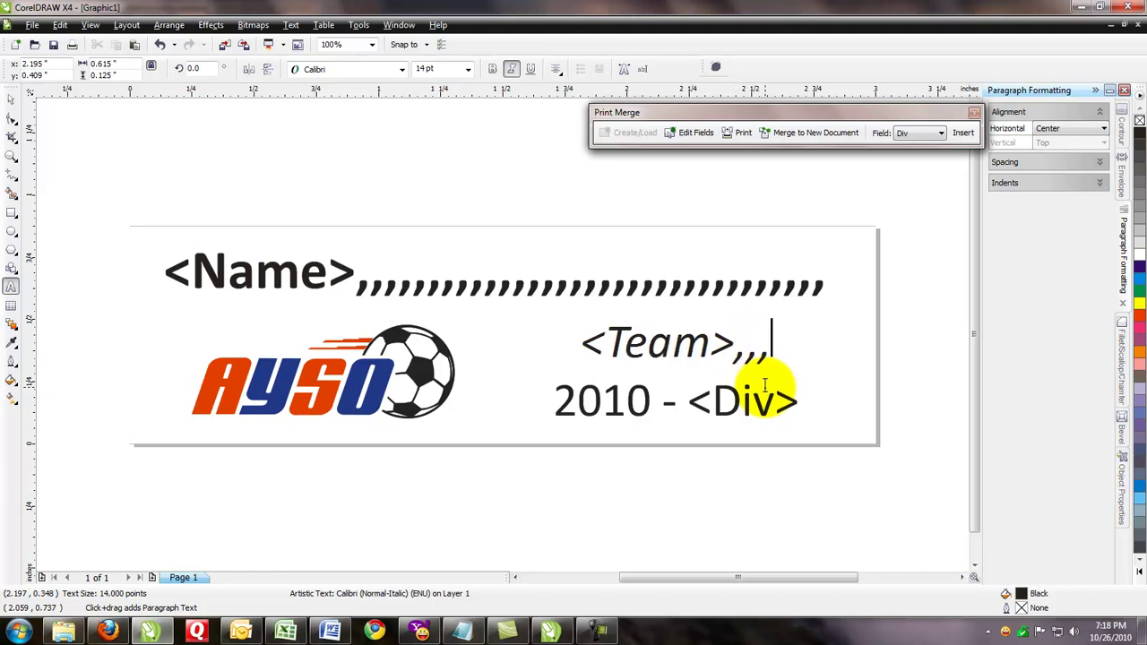
type(",,,,,,,,,,,,,,")
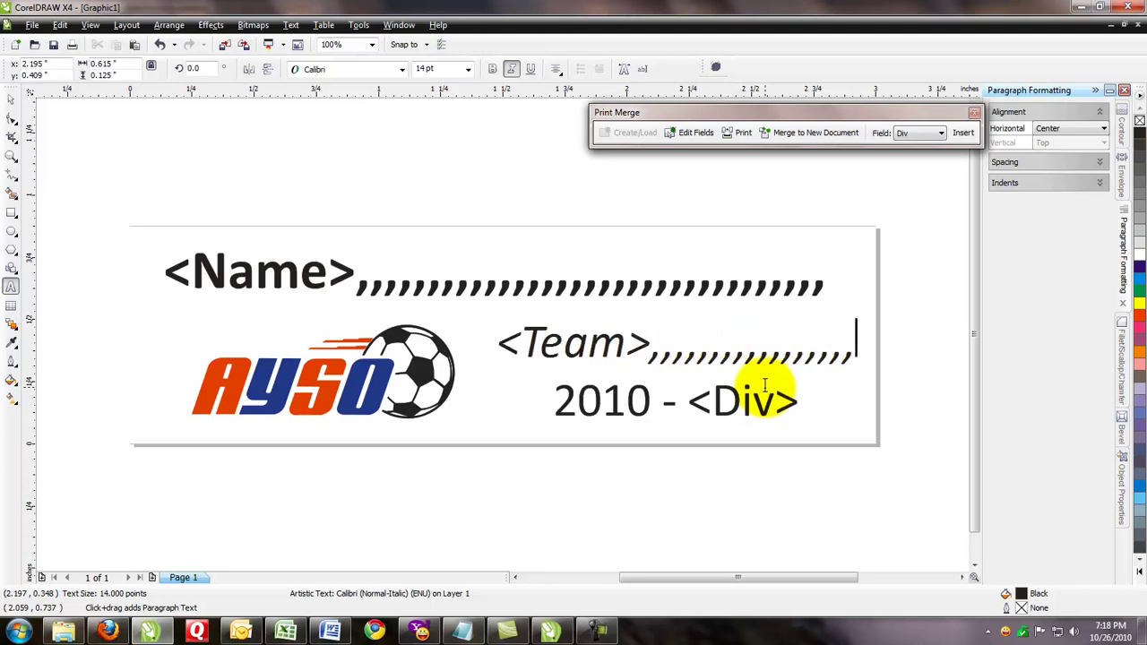
key("BackSpace")
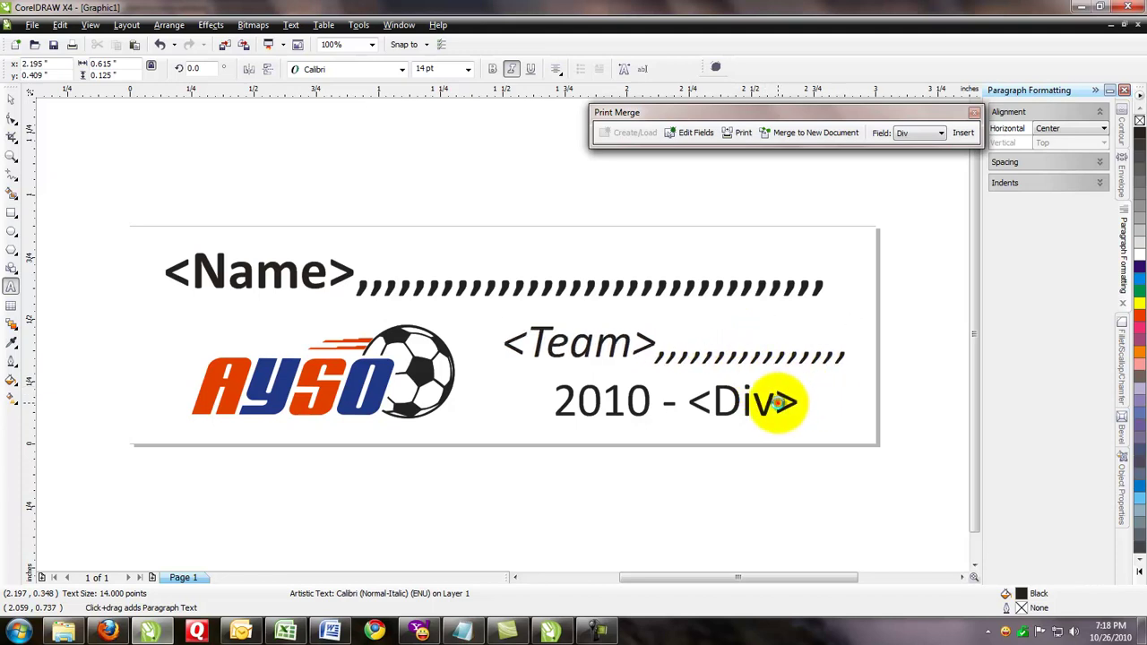
Centre-align the 2010 - <Div> line and trail it with commas, then deselect.
double_click(773, 397)
key("ctrl+space")
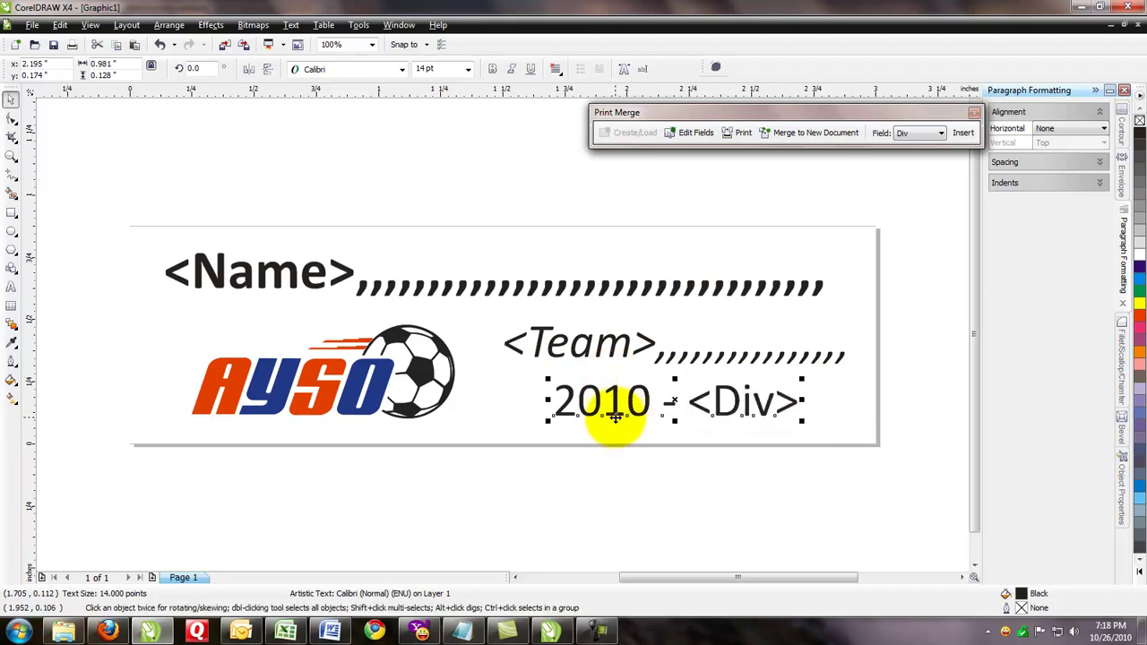
left_click(555, 69)
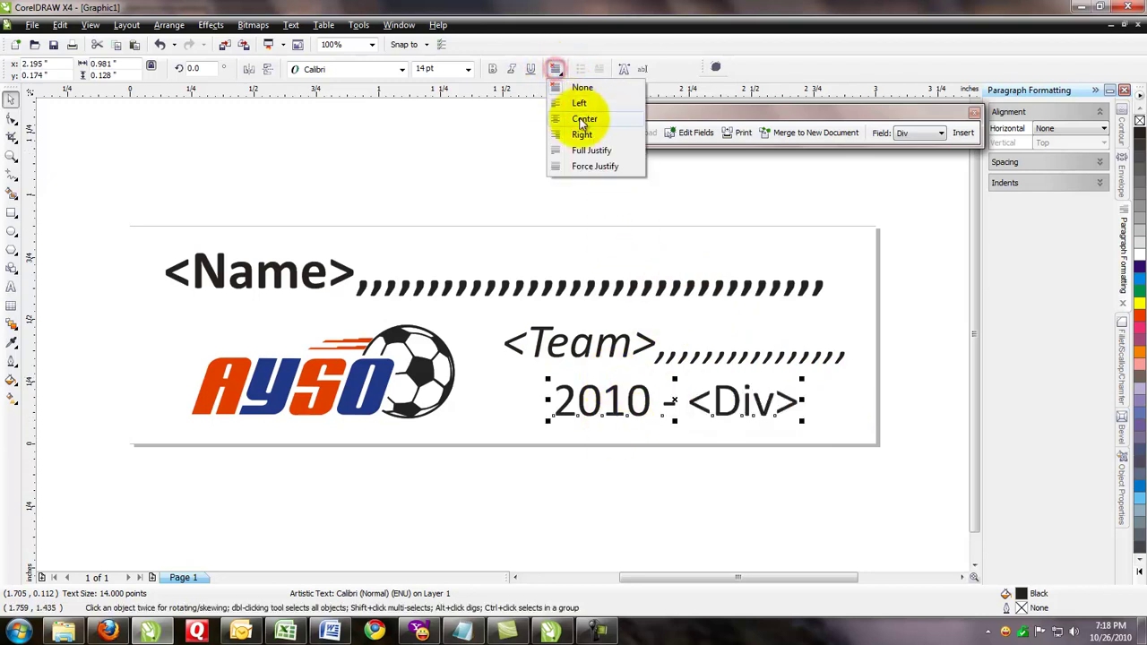
left_click(584, 119)
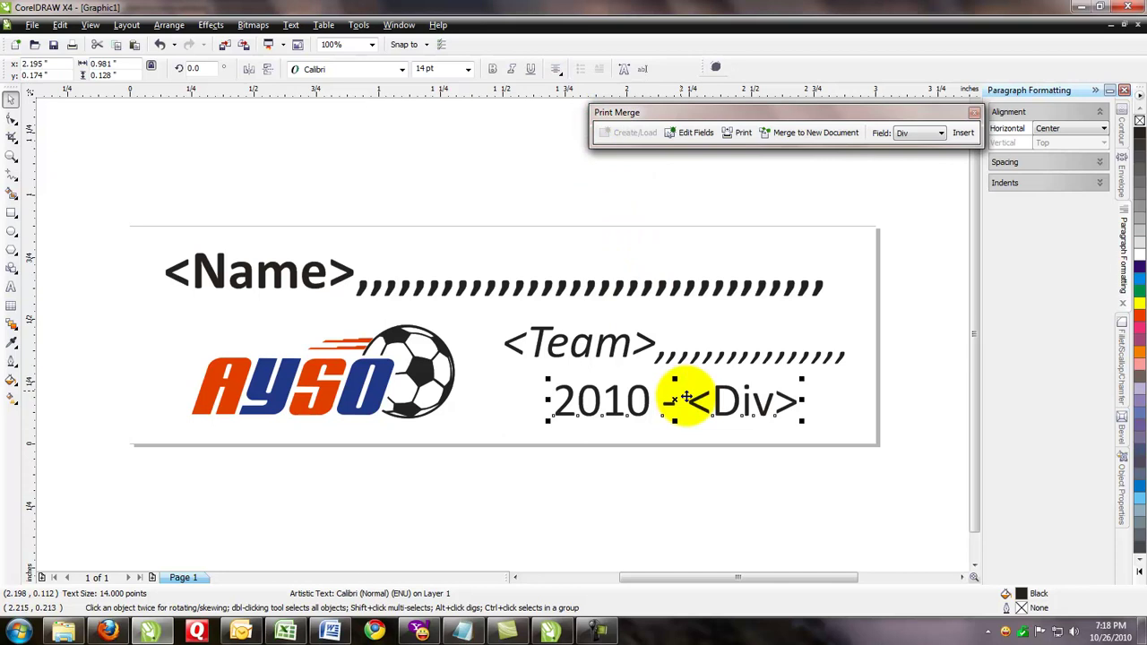
key("ctrl+space")
key("Escape")
type(",,,,,,,")
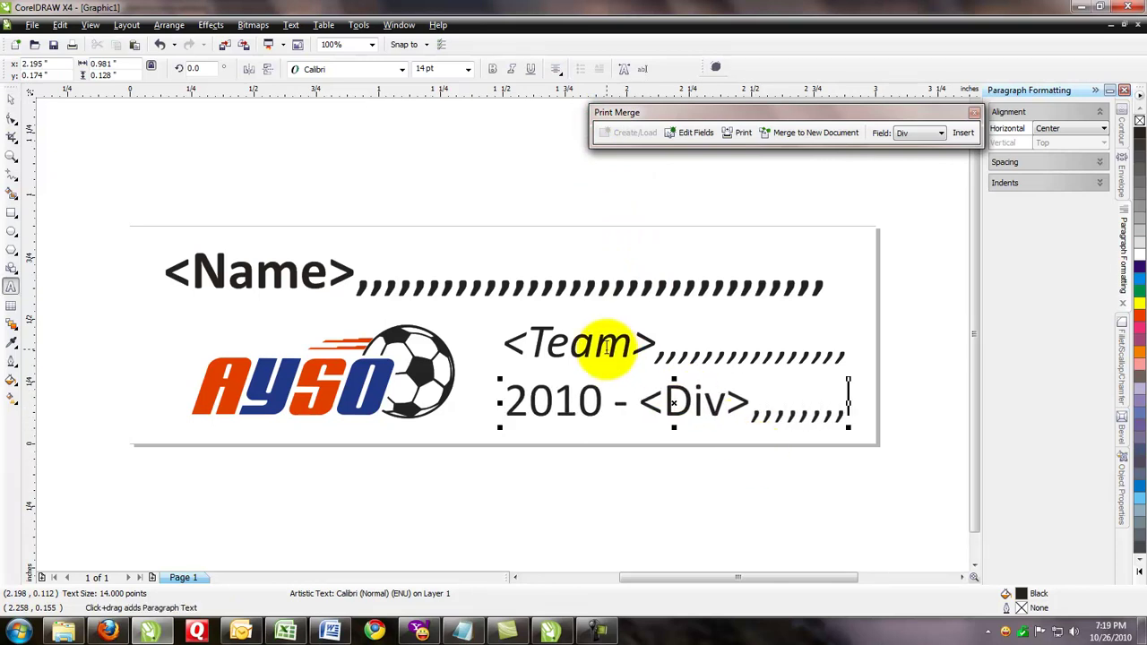
key("ctrl+space")
left_click(484, 244)
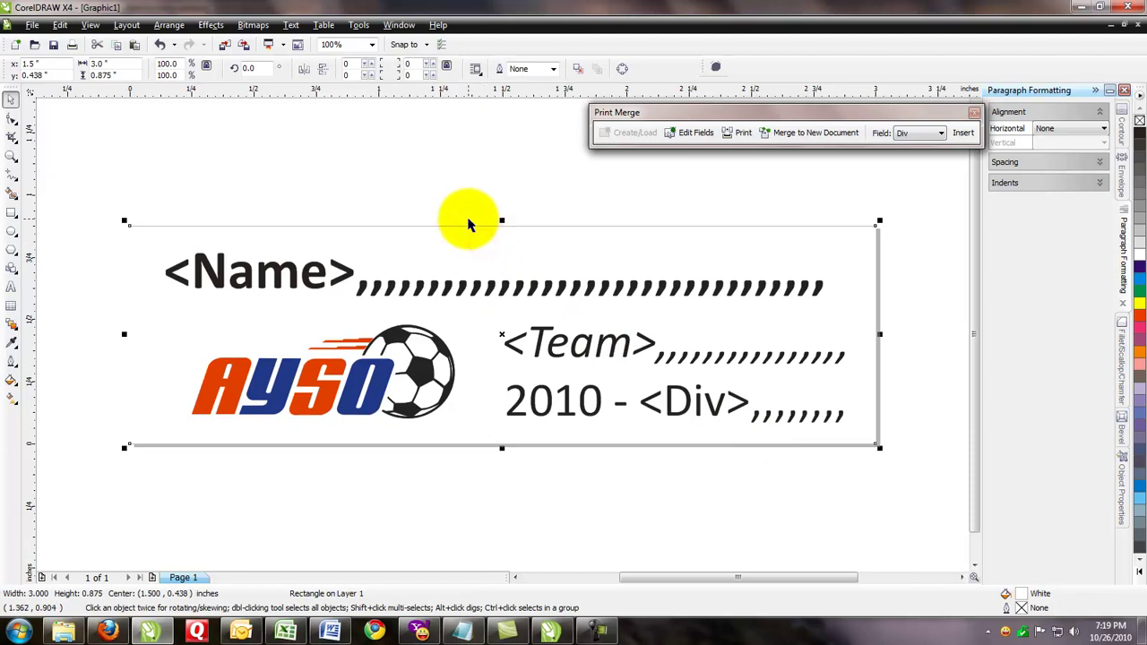
left_click(468, 219)
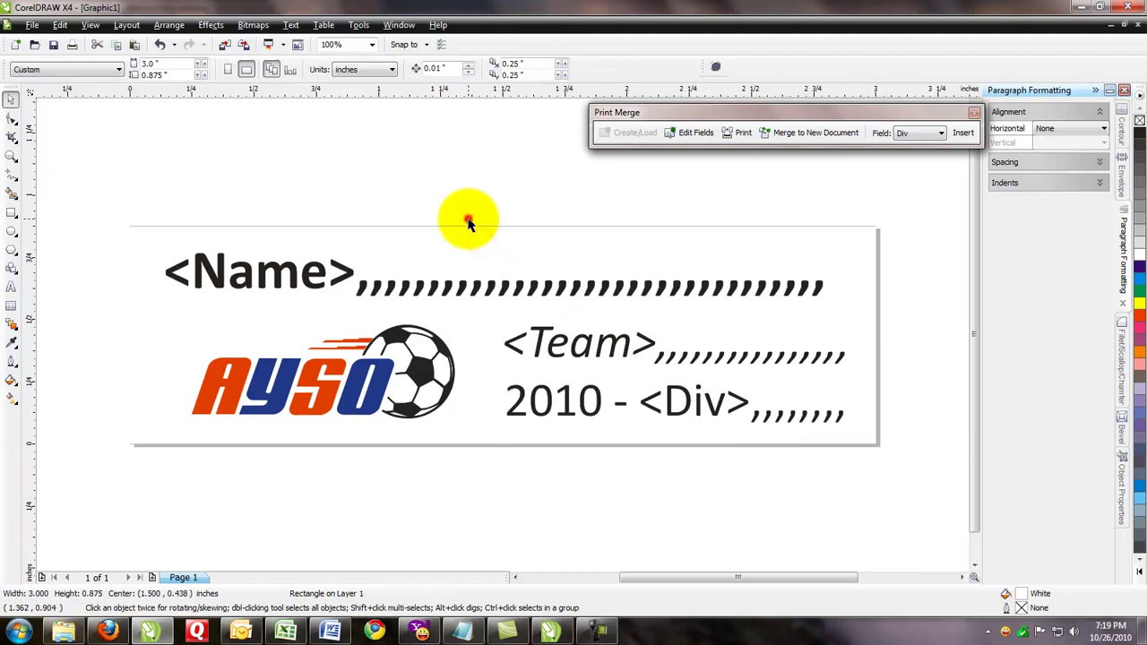
left_click(465, 294)
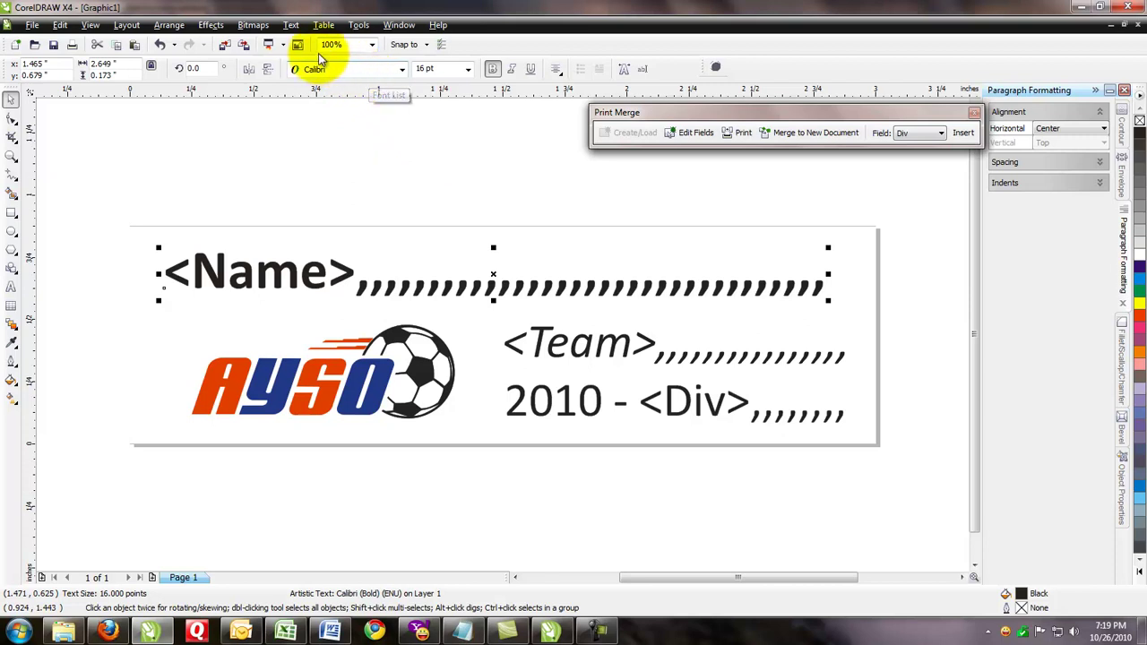
left_click(361, 25)
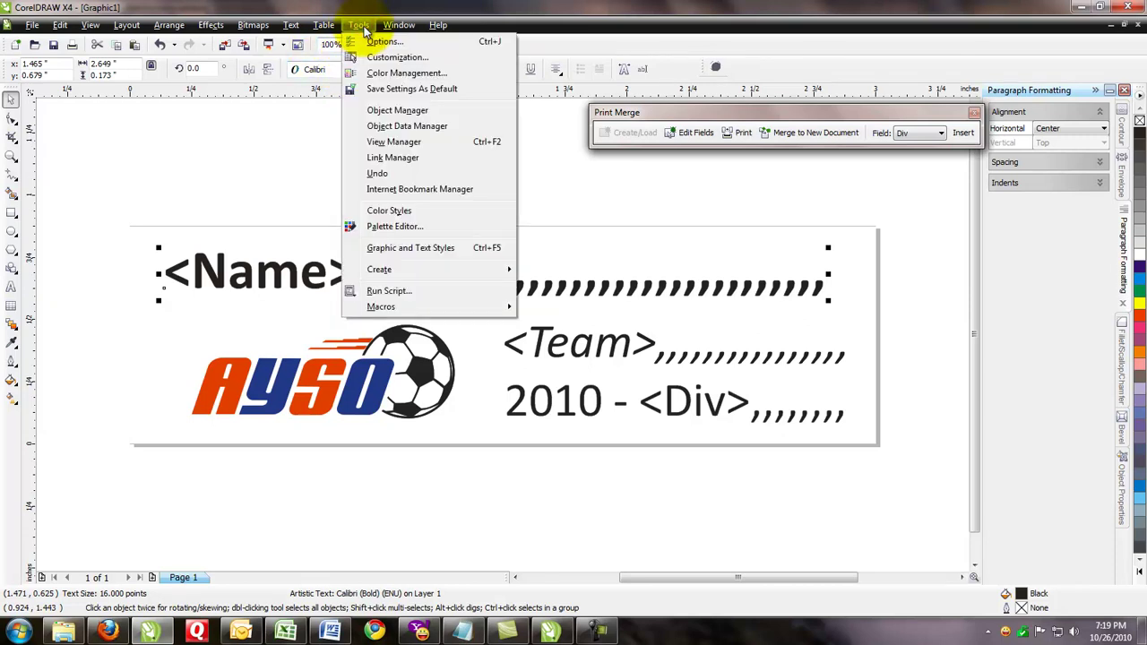
mouse_move(393, 29)
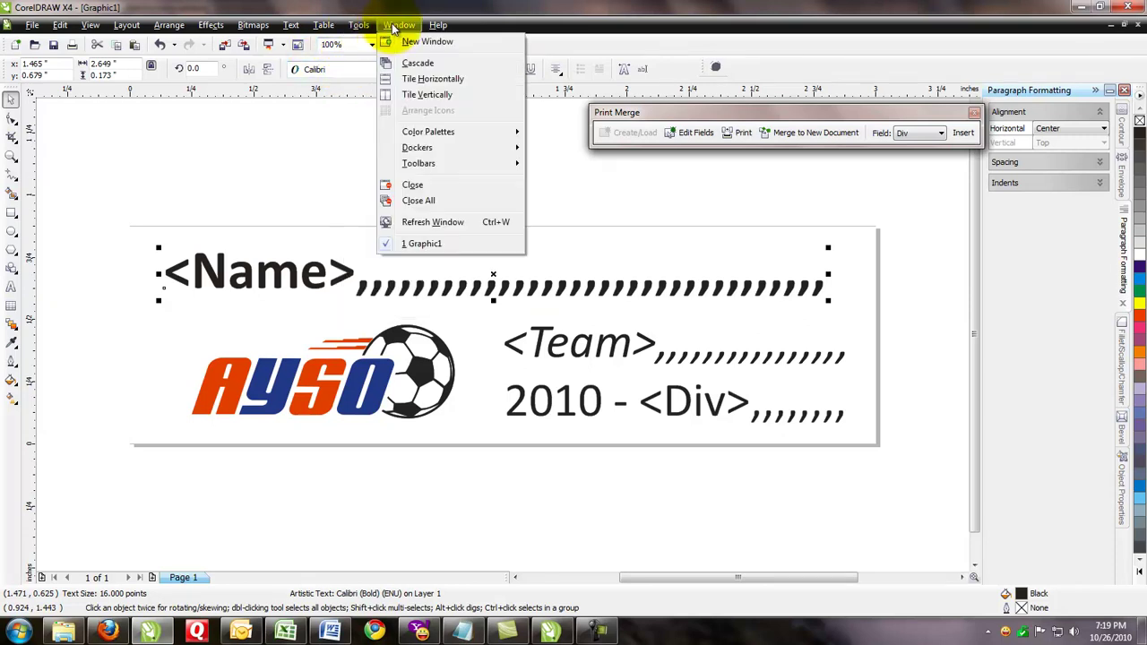
left_click(419, 148)
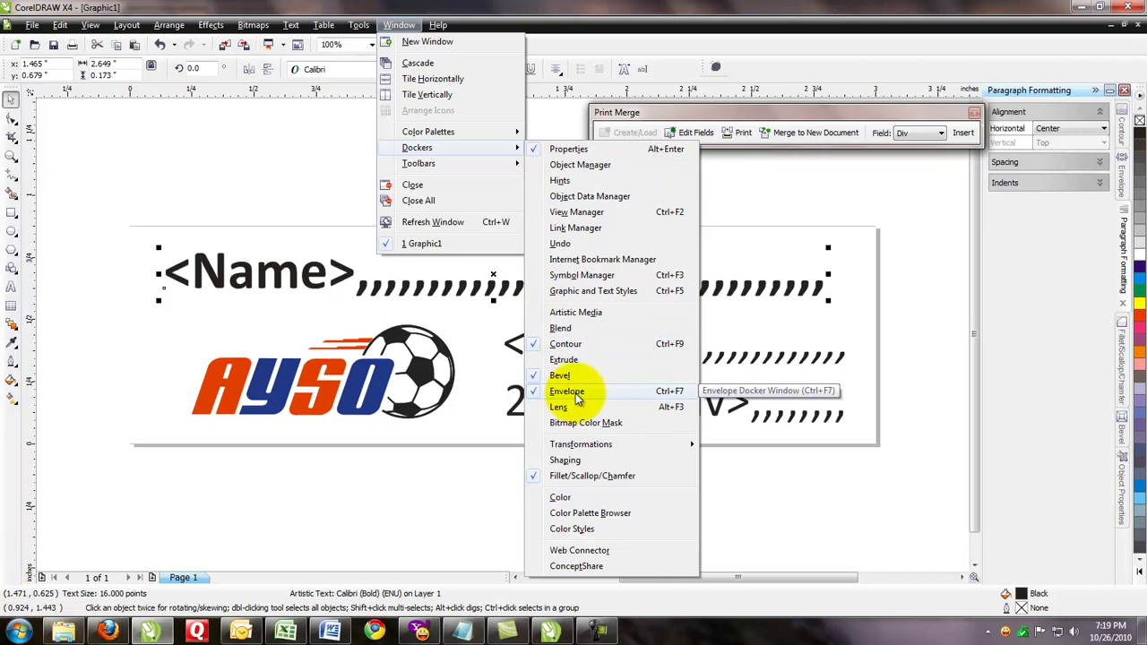
left_click(907, 355)
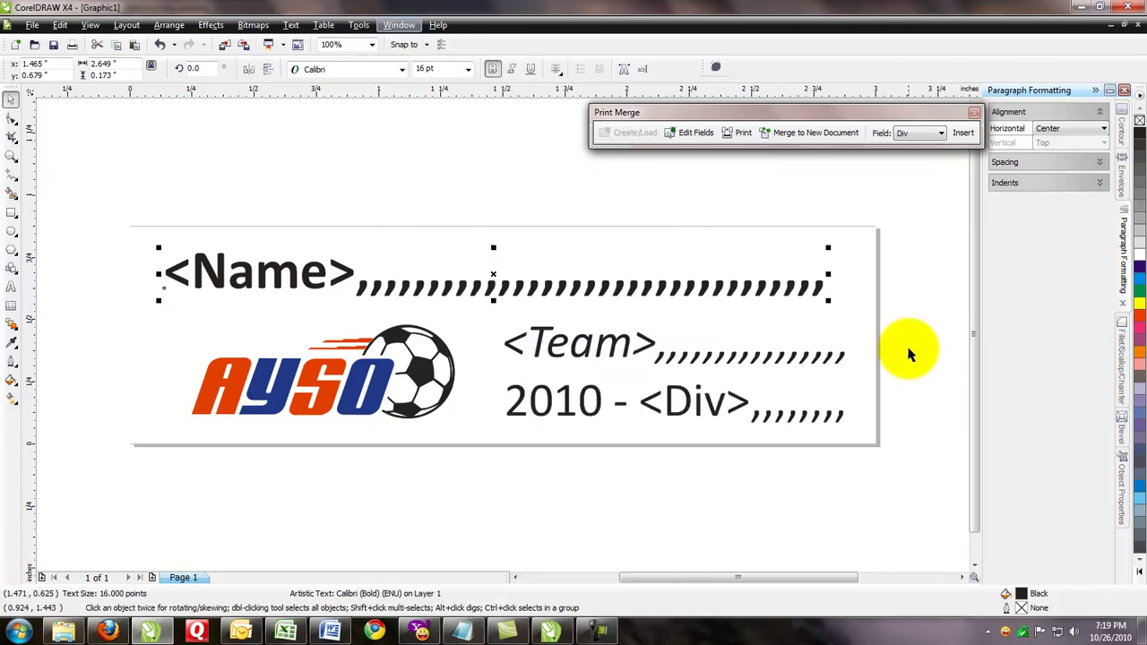
Add and apply a Putty-mode envelope to the <Name>, <Team> and 2010 - <Div> lines.
left_click(1125, 188)
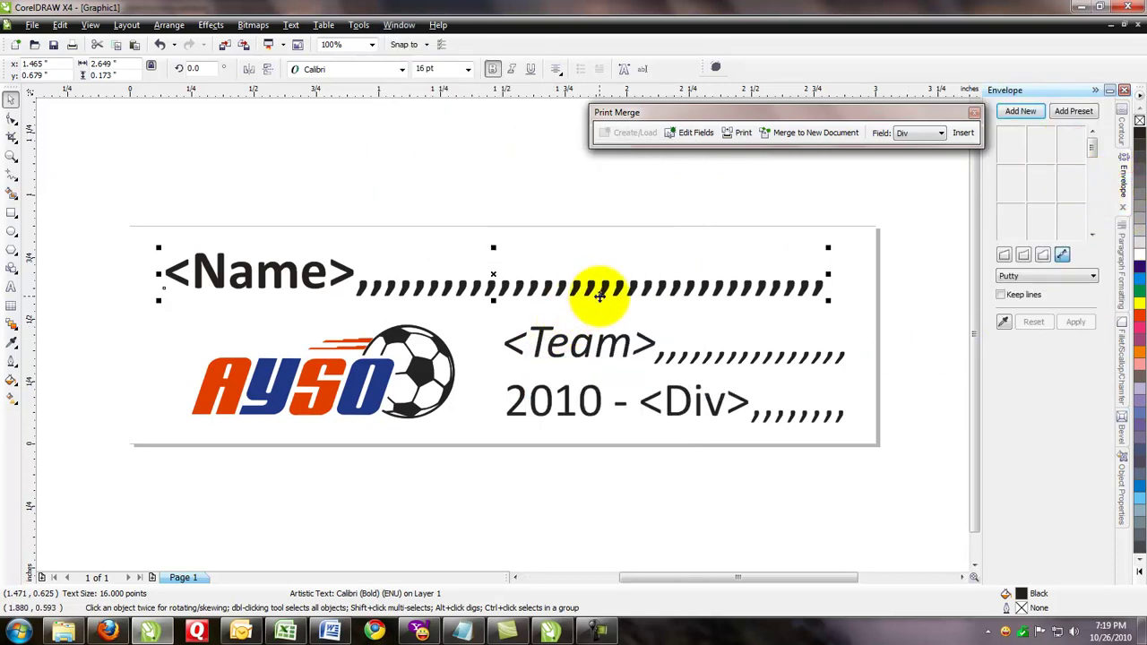
left_click(1032, 112)
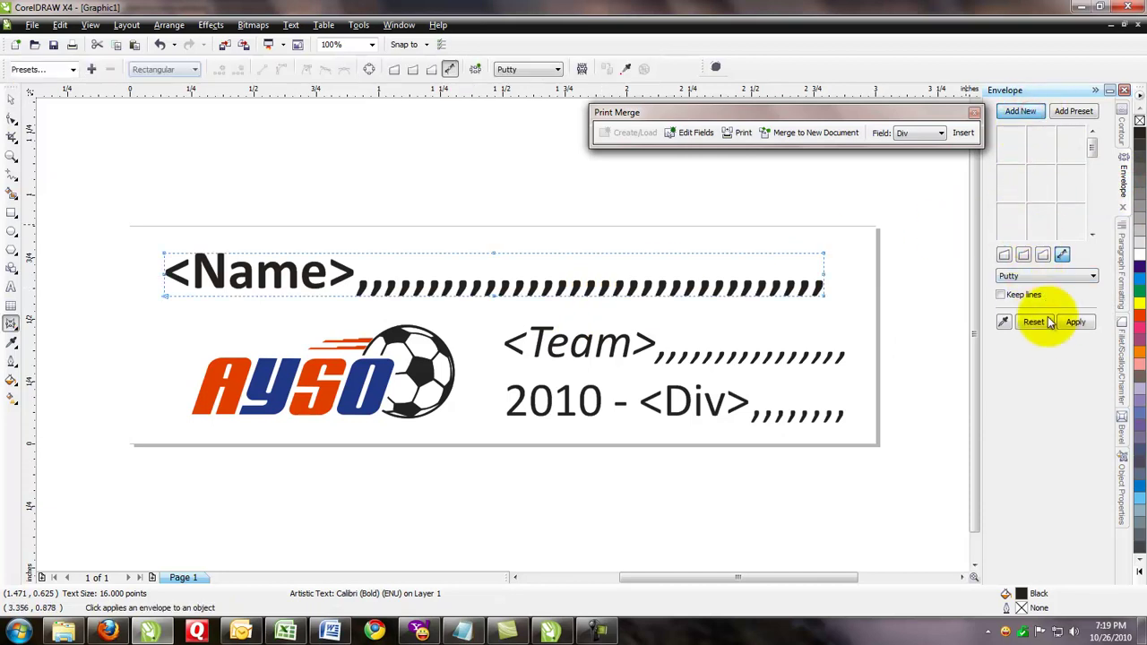
left_click(1076, 322)
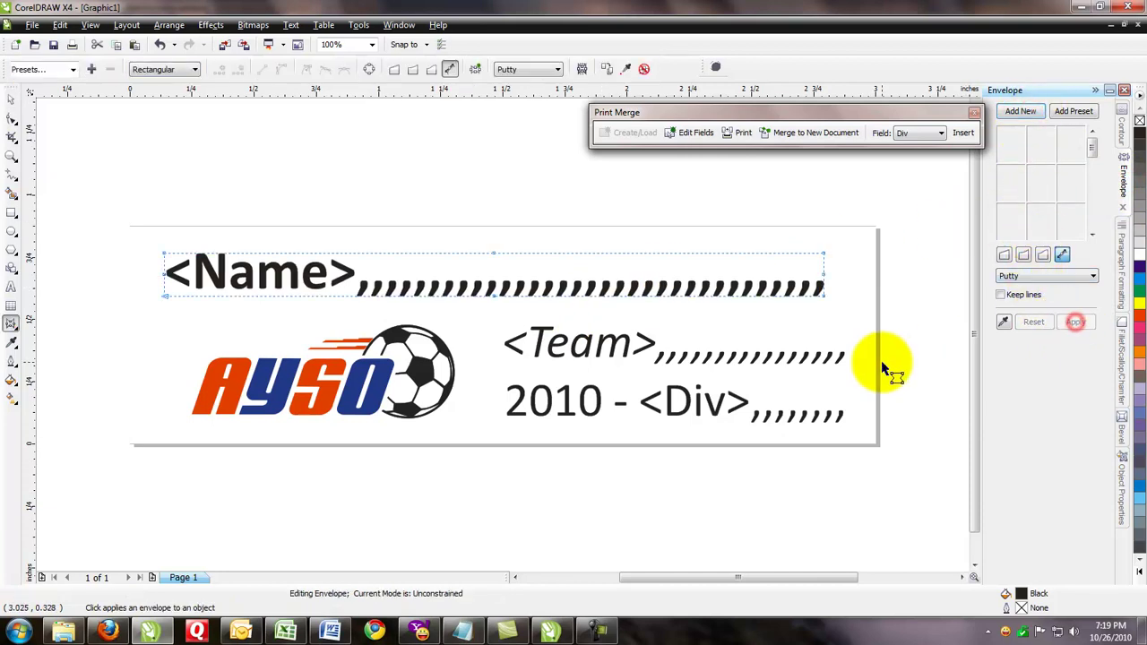
left_click(833, 360)
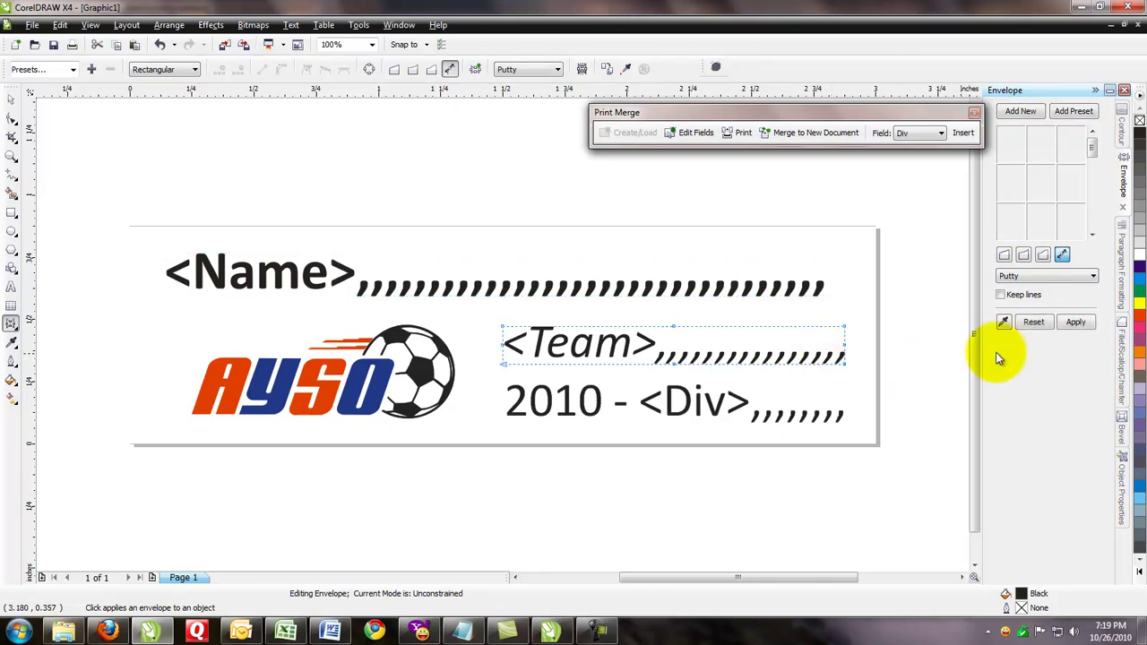
left_click(1075, 323)
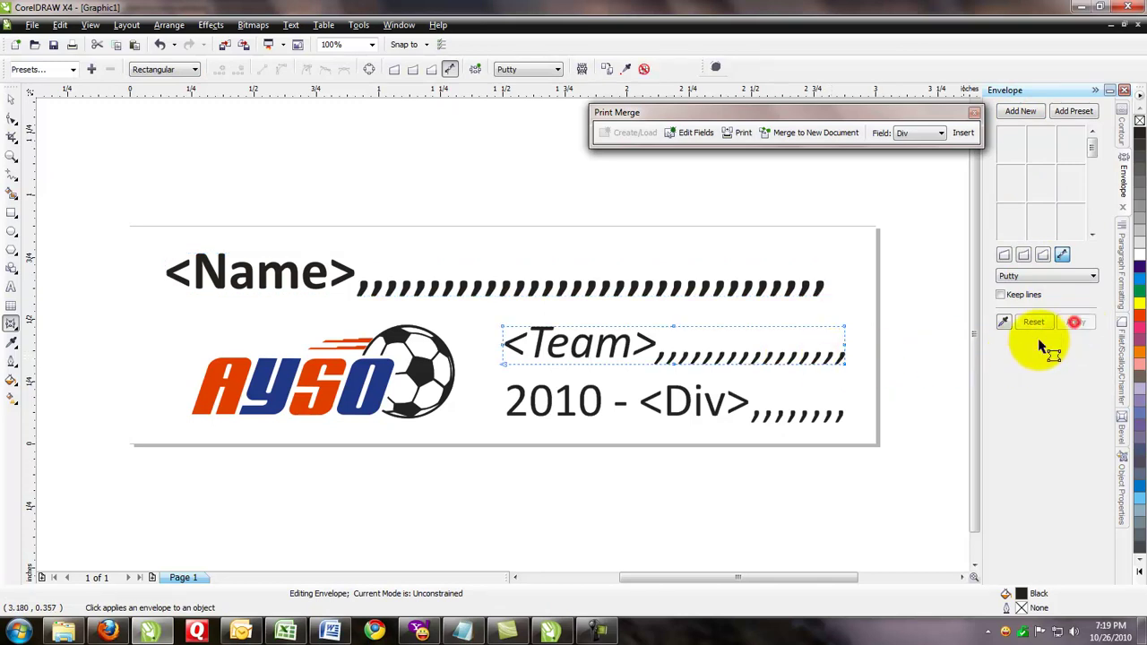
left_click(730, 410)
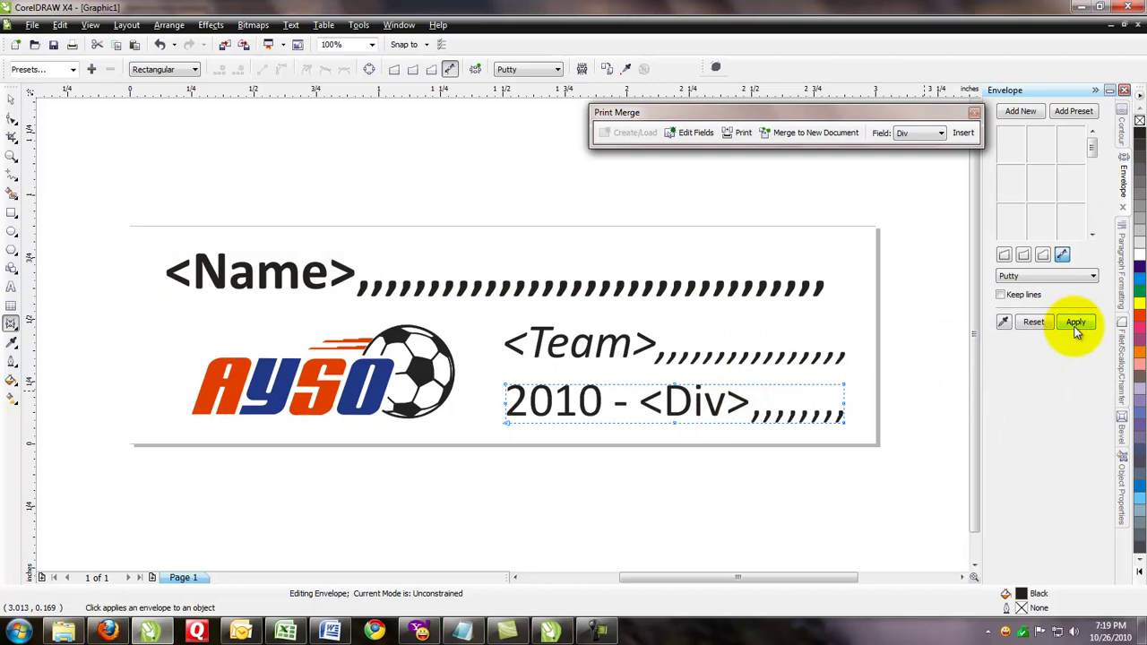
left_click(1075, 324)
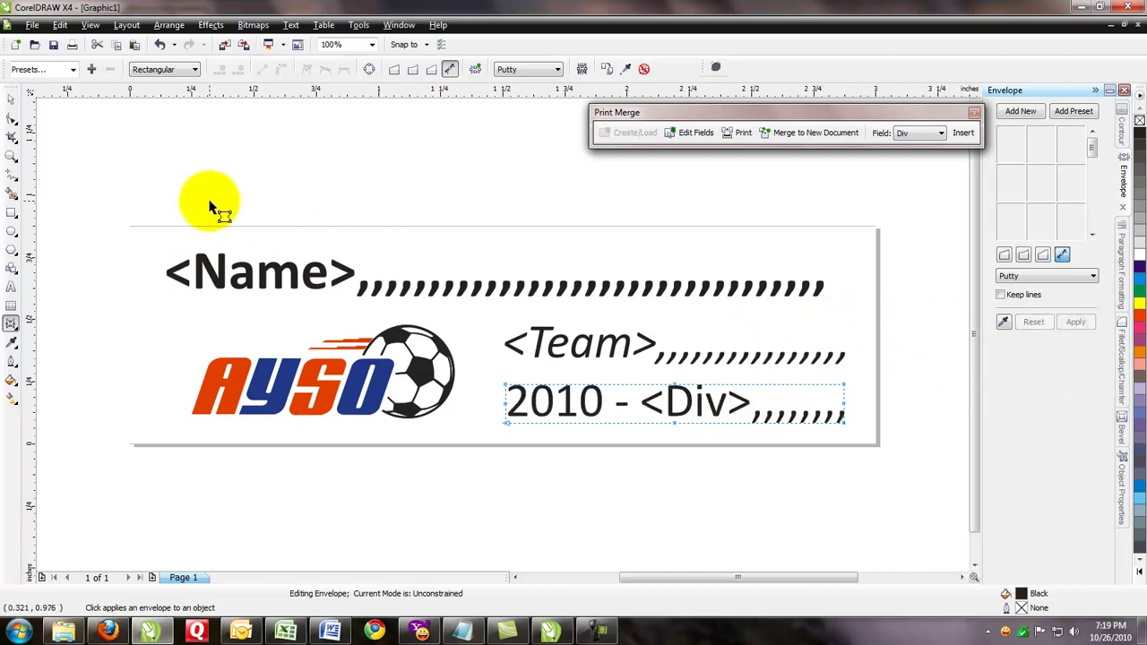
Delete the trailing commas from the <Name> line in Edit Text.
left_click(12, 287)
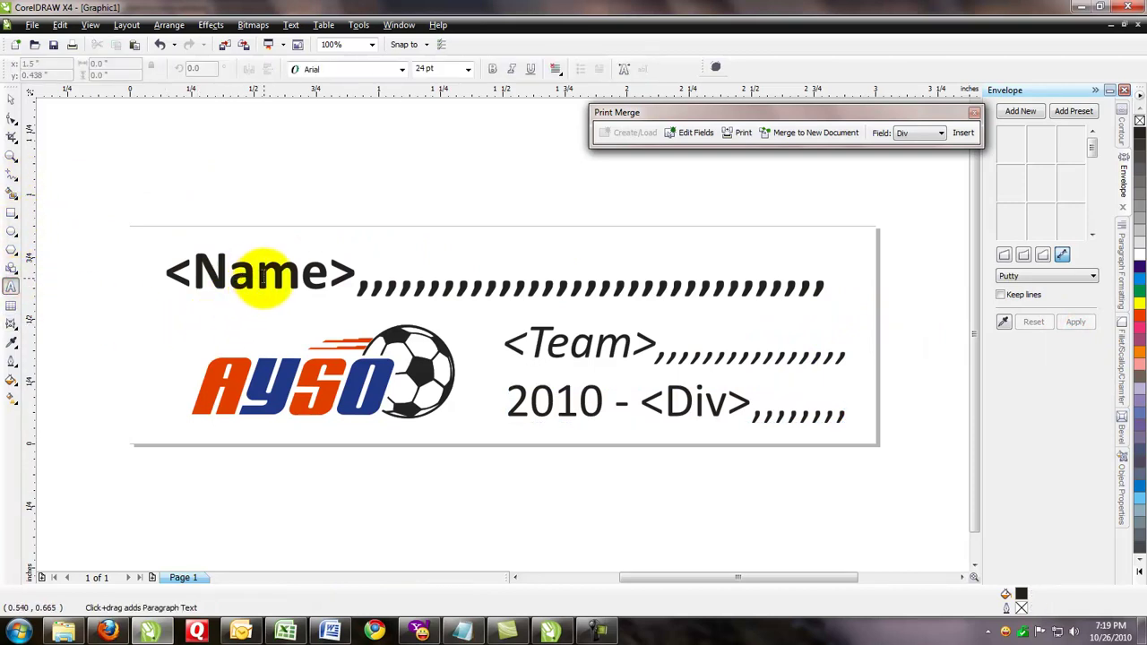
key("ctrl+shift+t")
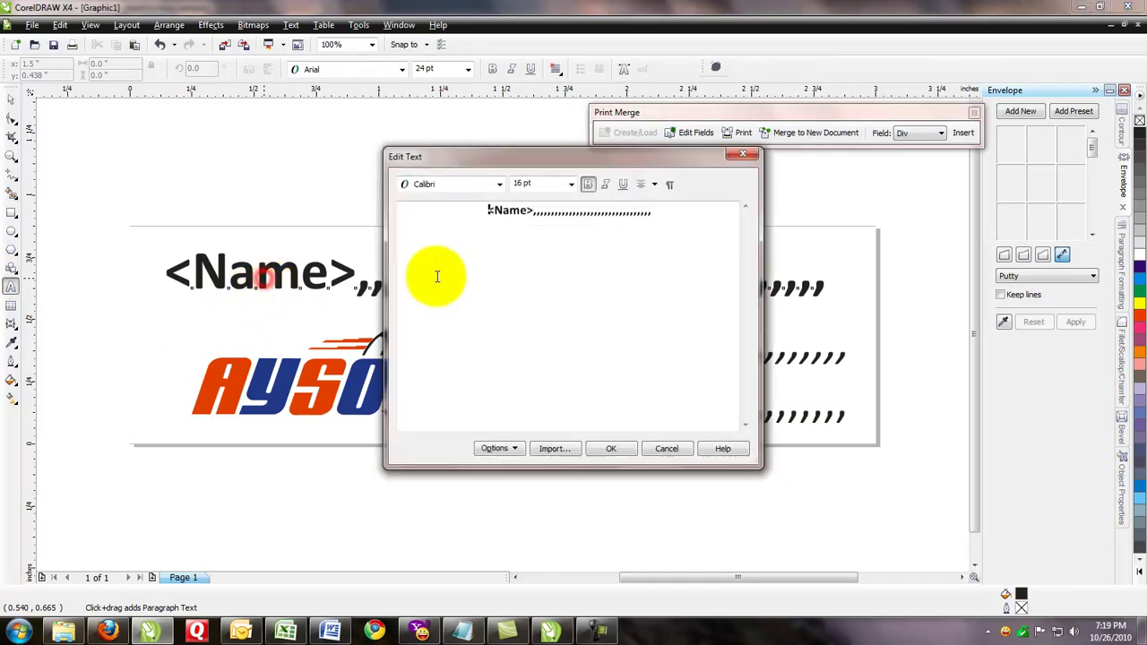
left_click_drag(533, 213, 674, 217)
key("Delete")
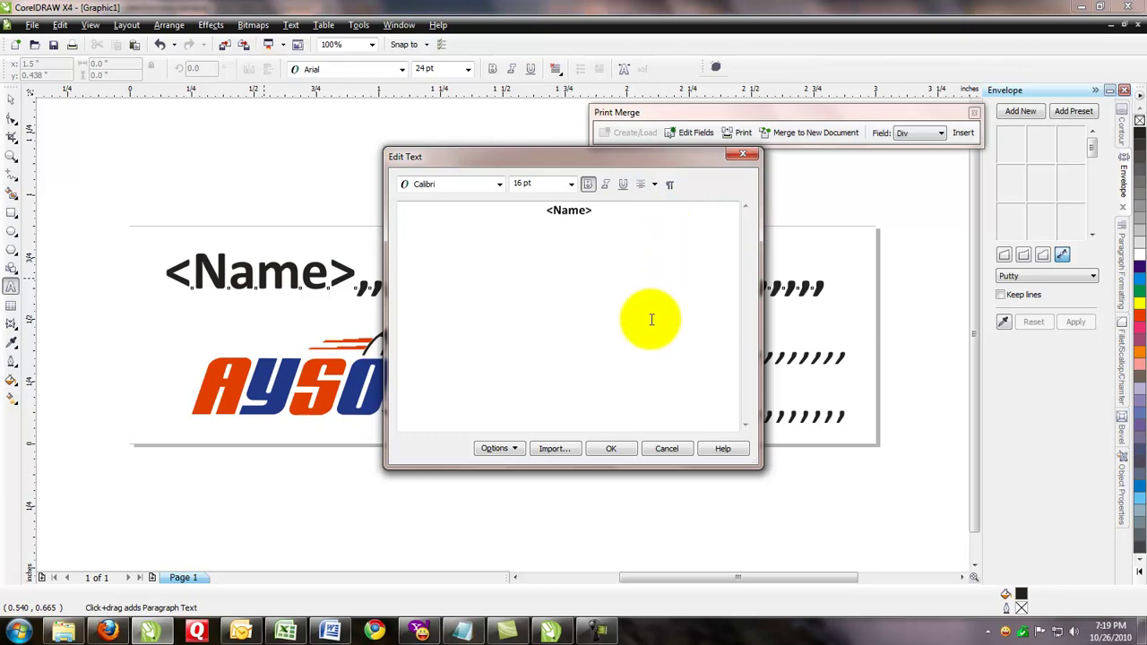
left_click(613, 449)
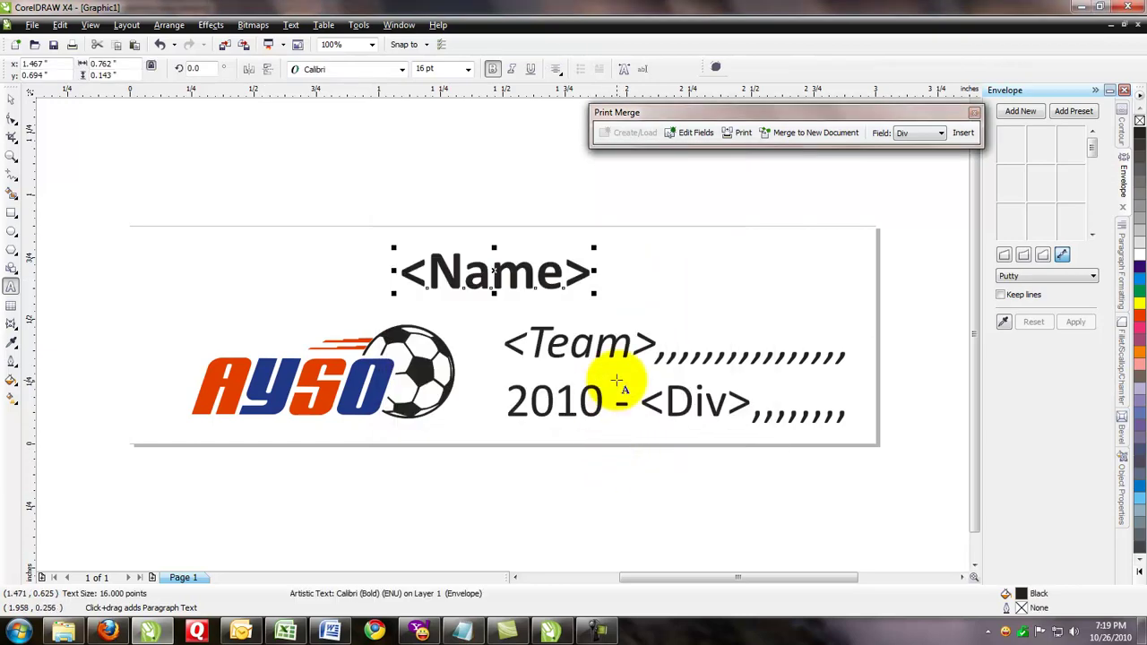
Delete the trailing commas from the <Team> line.
left_click(611, 343)
key("ctrl+shift+t")
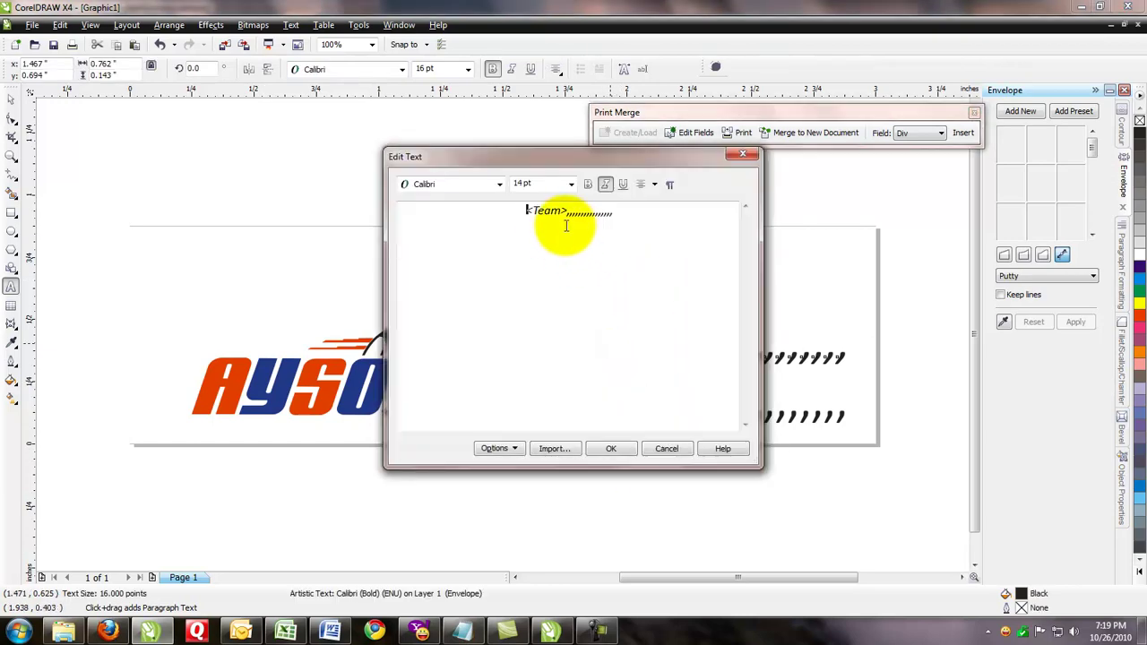
left_click_drag(567, 213, 660, 217)
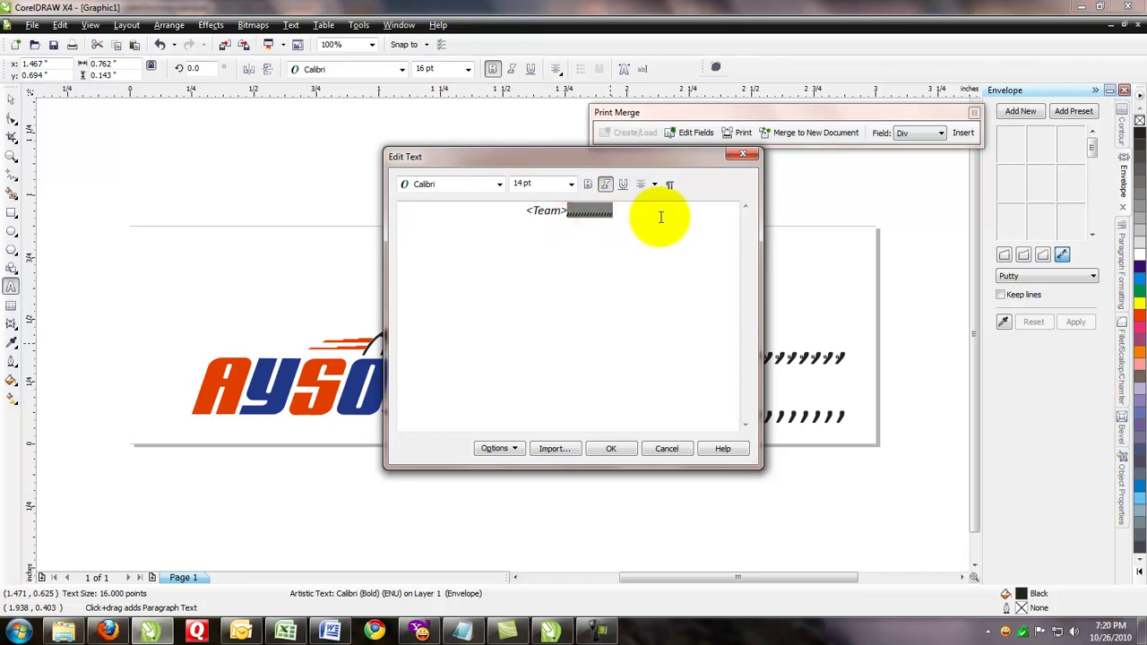
key("Delete")
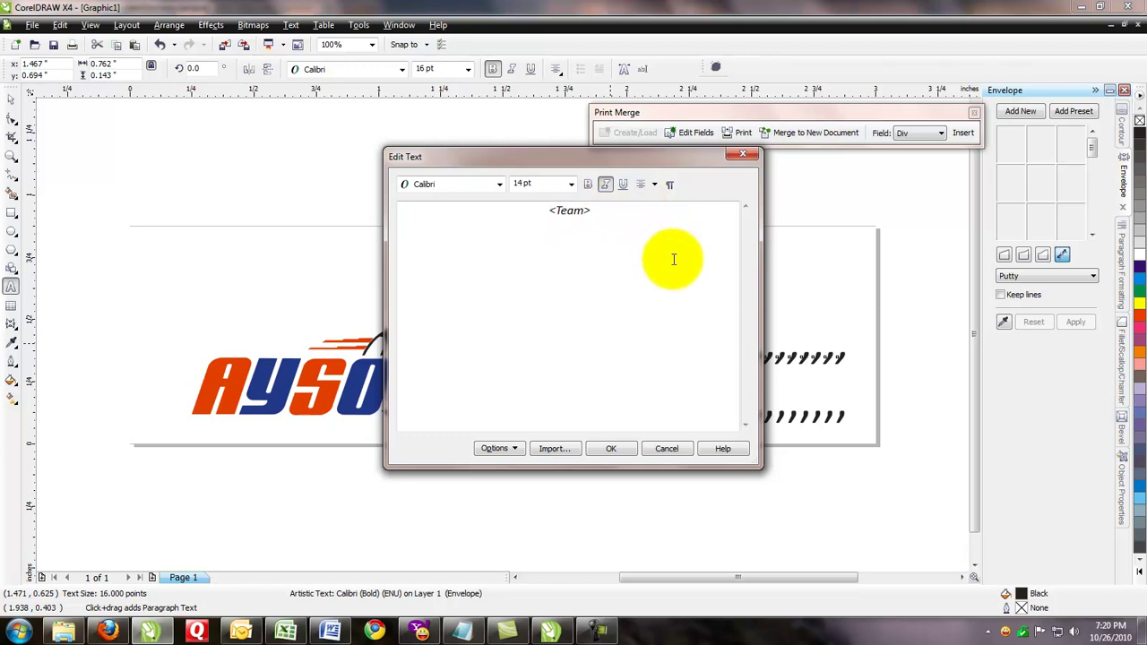
left_click(612, 450)
Delete the trailing commas from the 2010 - <Div> line.
left_click(596, 403)
key("ctrl+shift+t")
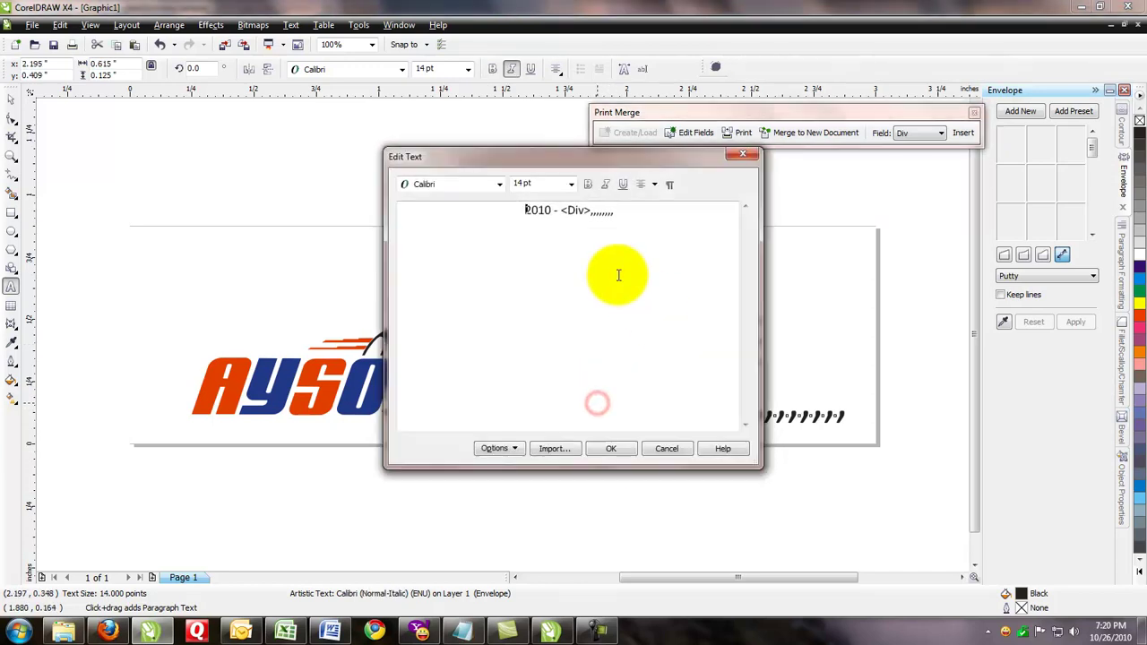
left_click_drag(589, 213, 617, 212)
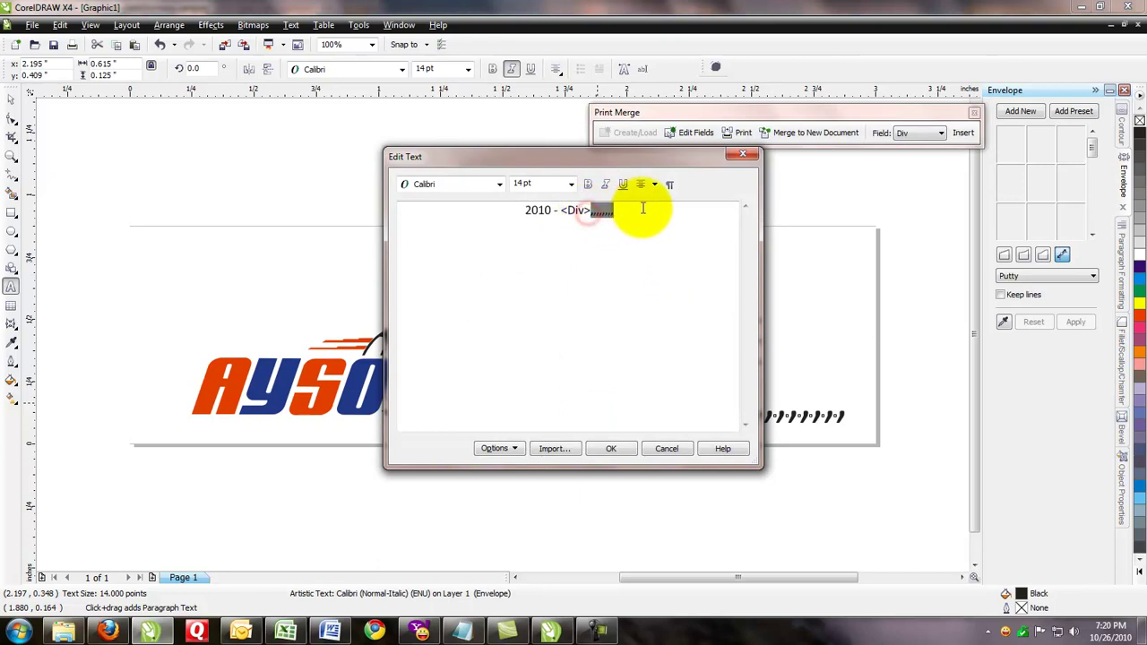
key("Delete")
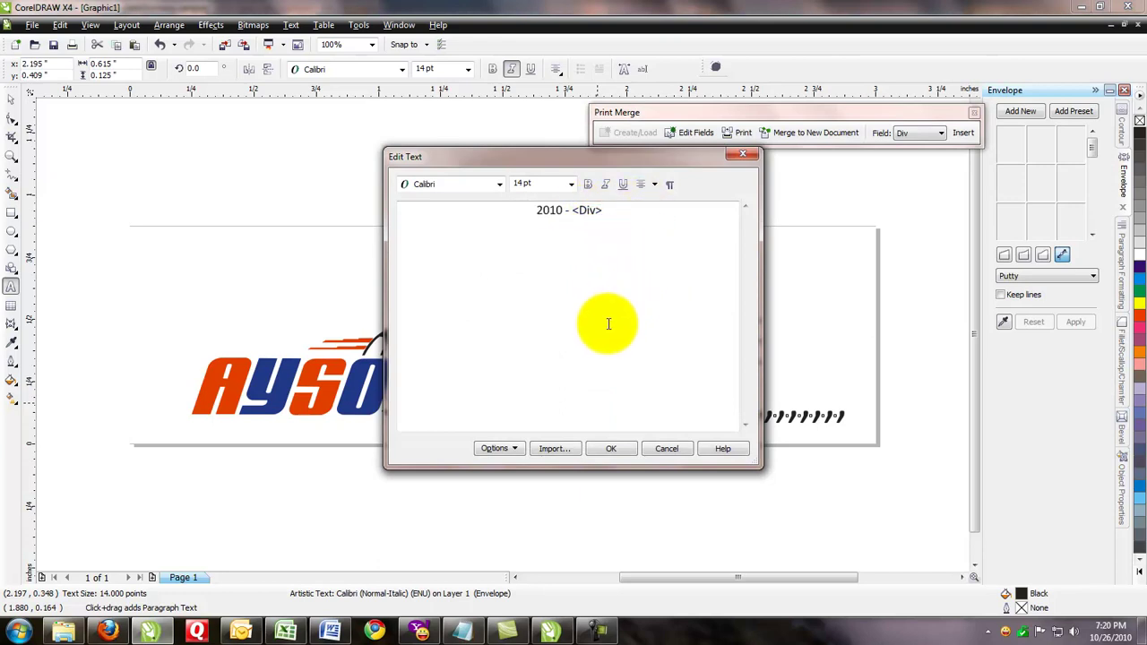
left_click(622, 453)
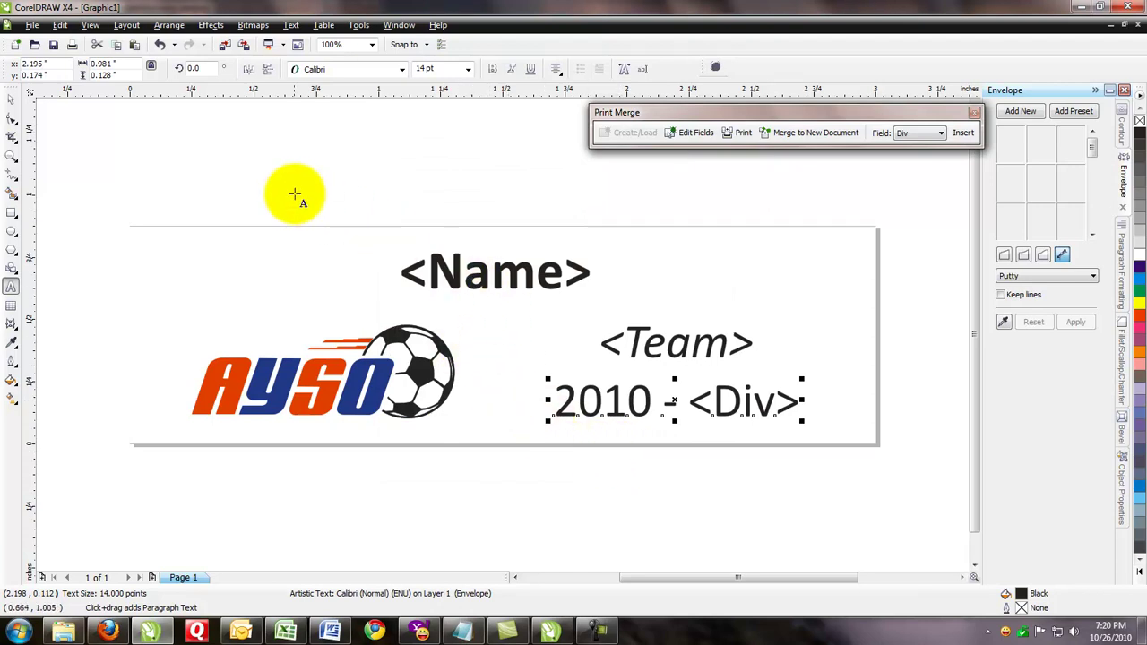
Save the plate template as 'ayso template'.
left_click(56, 45)
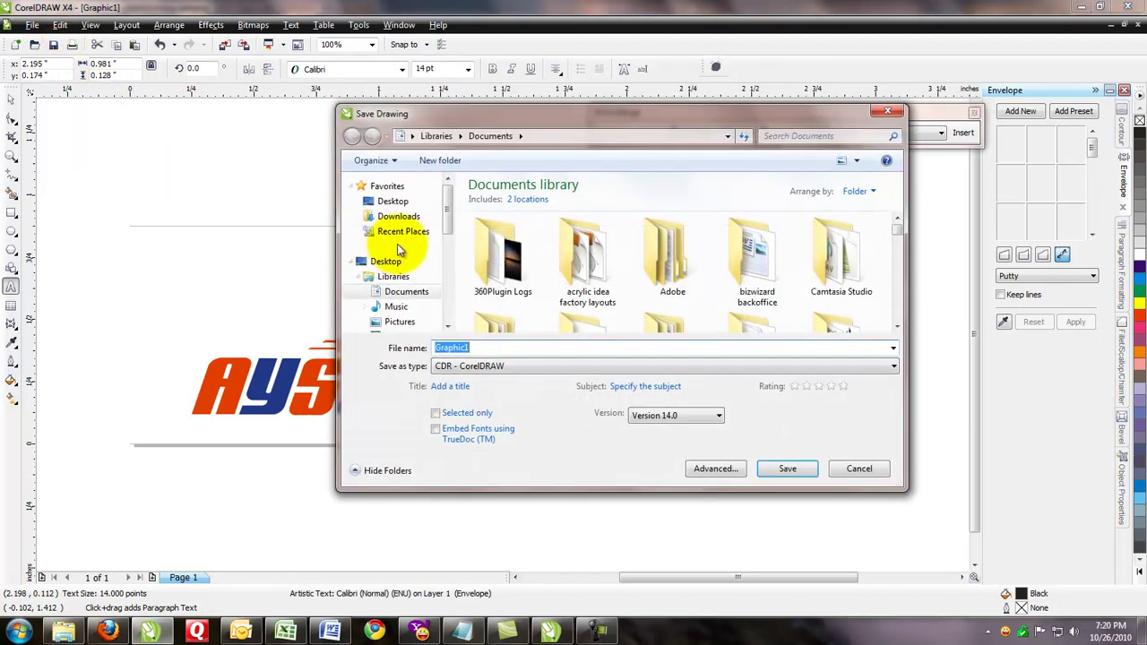
type("ayso t")
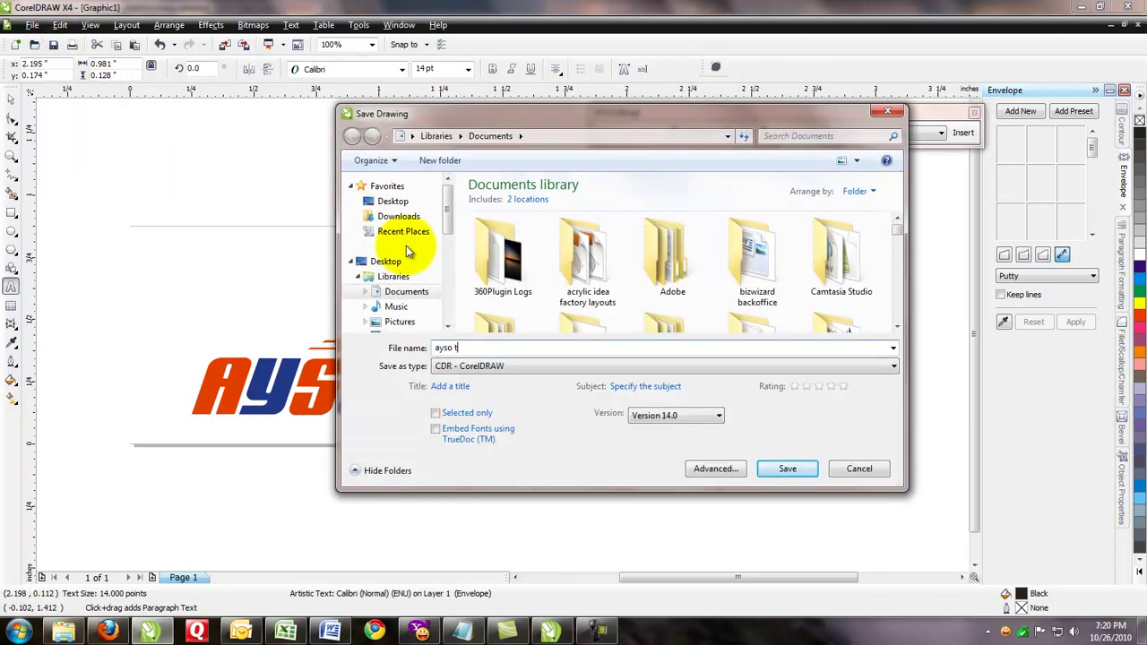
type("emplate")
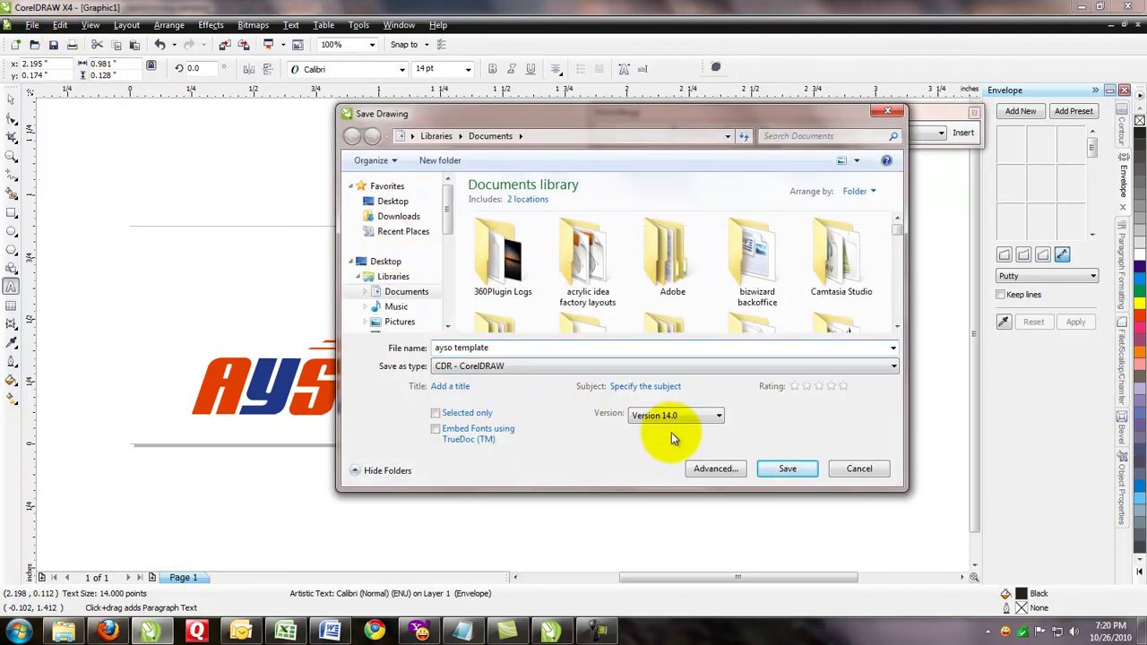
left_click(788, 469)
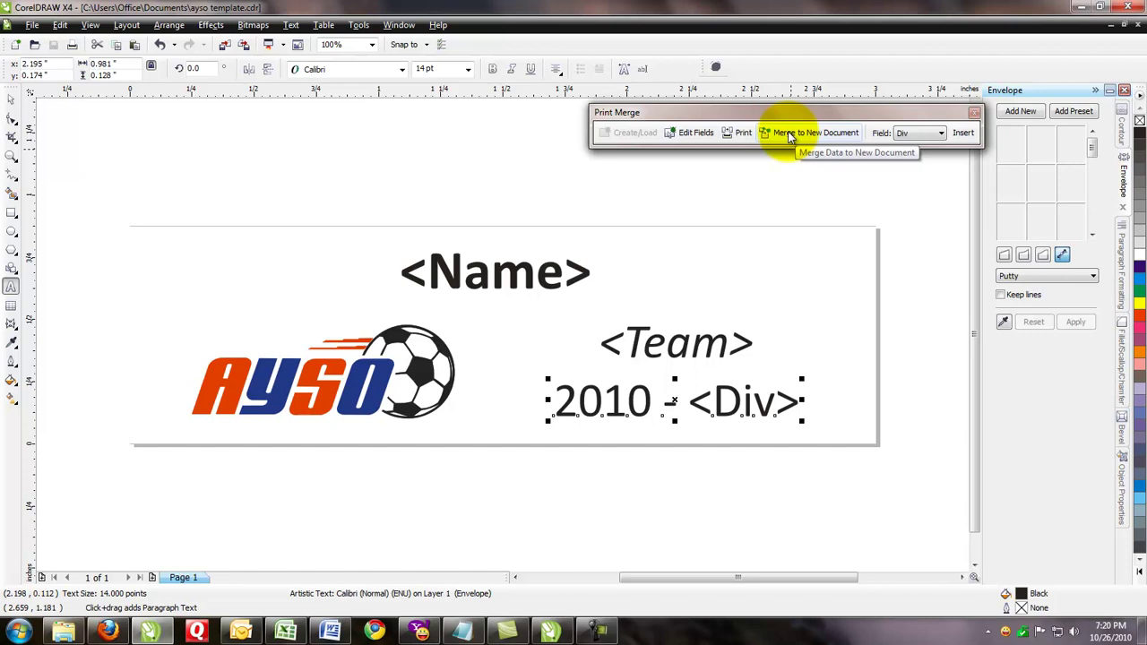
Merge the player data into a new 652-page document of filled name plates.
left_click(790, 134)
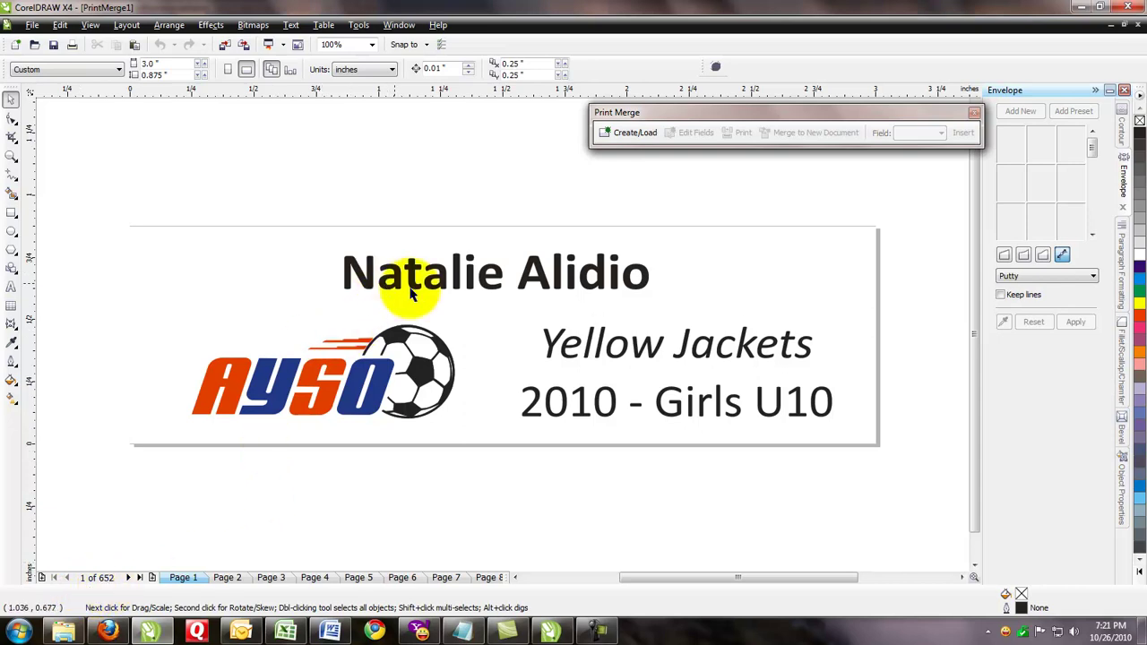
Check the merged plates on pages 2, 3 and 4.
left_click(227, 579)
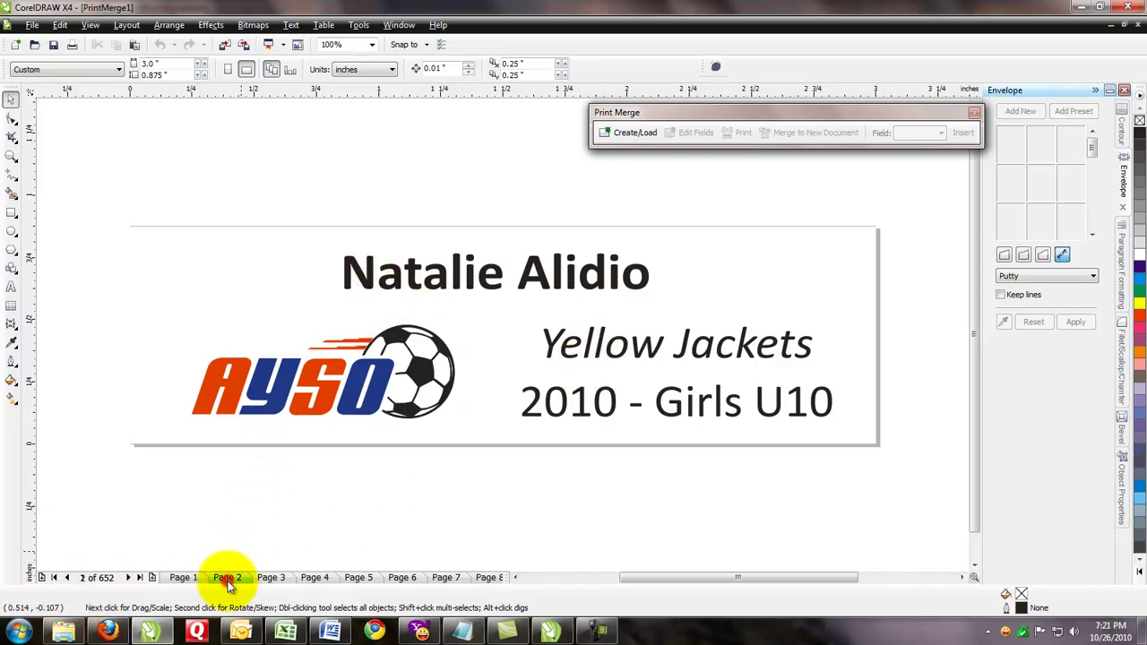
left_click(272, 579)
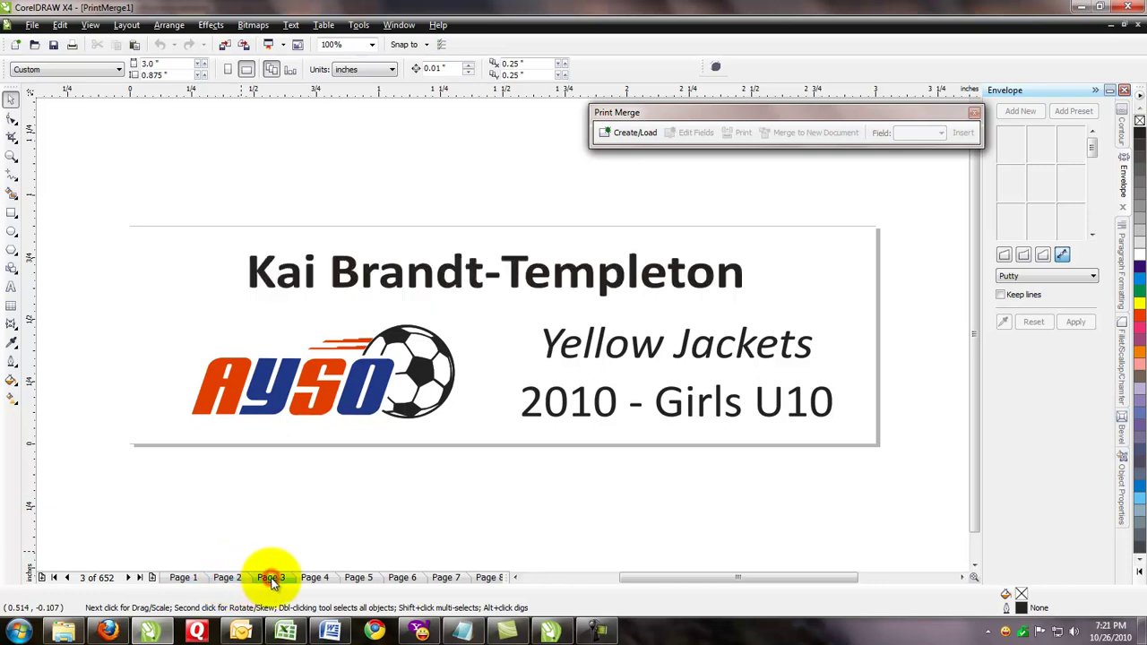
left_click(329, 580)
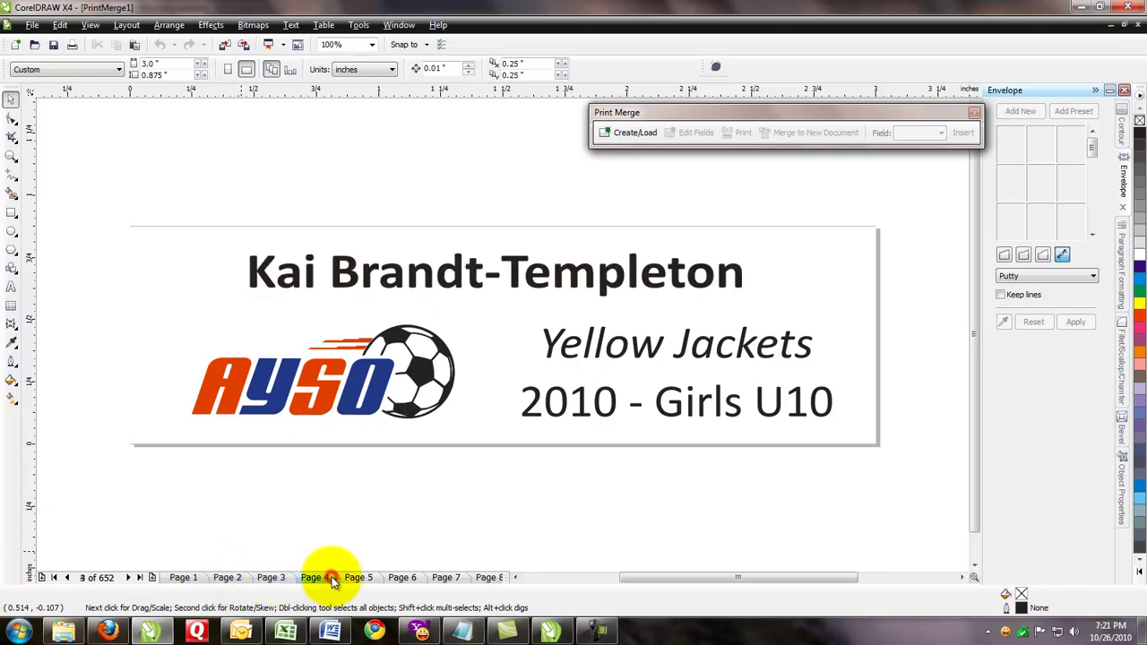
Step forward one page at a time, checking each plate's name, team and division.
left_click(127, 581)
left_click(127, 581)
left_click(127, 581)
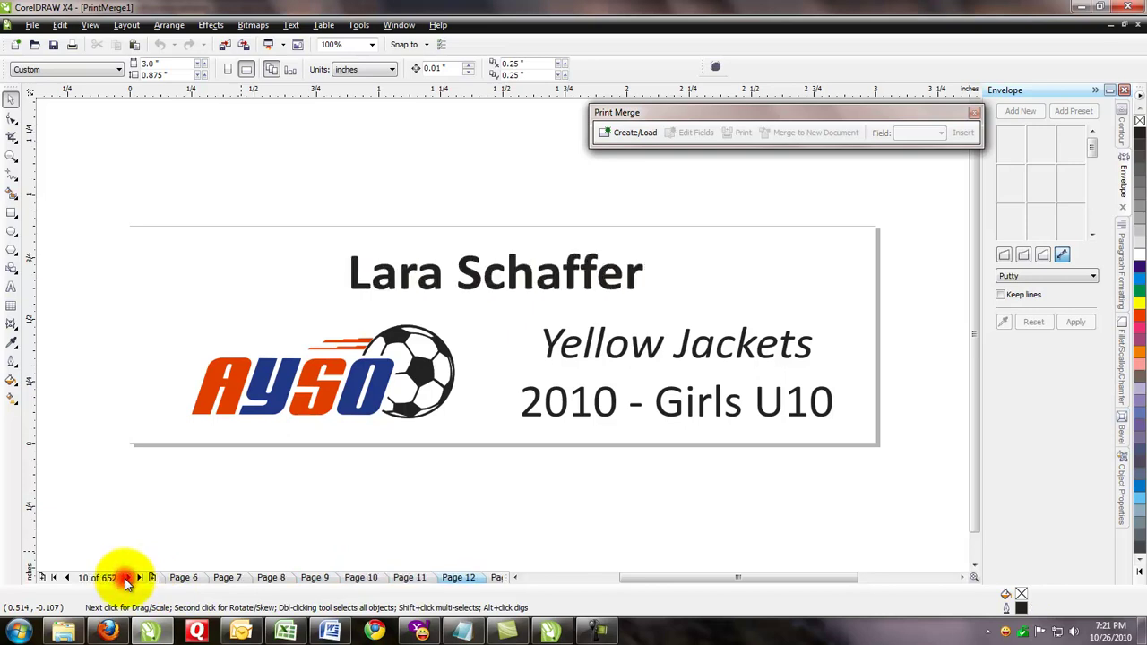
left_click(128, 581)
left_click(128, 581)
left_click(127, 580)
left_click(128, 581)
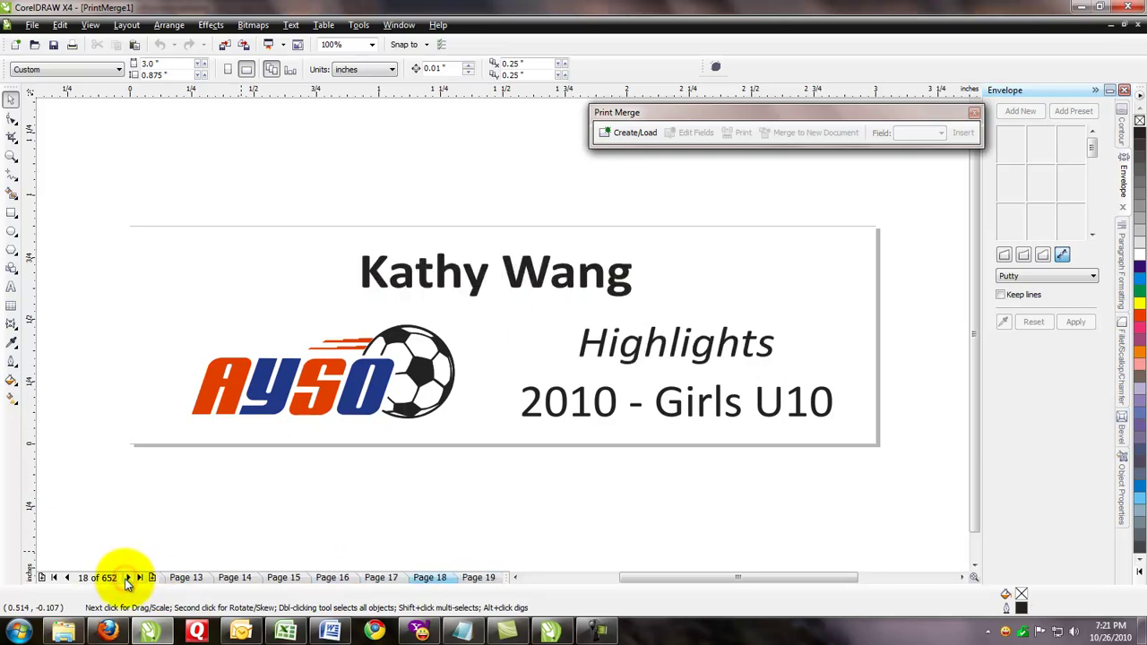
left_click(128, 581)
left_click(127, 581)
left_click(127, 581)
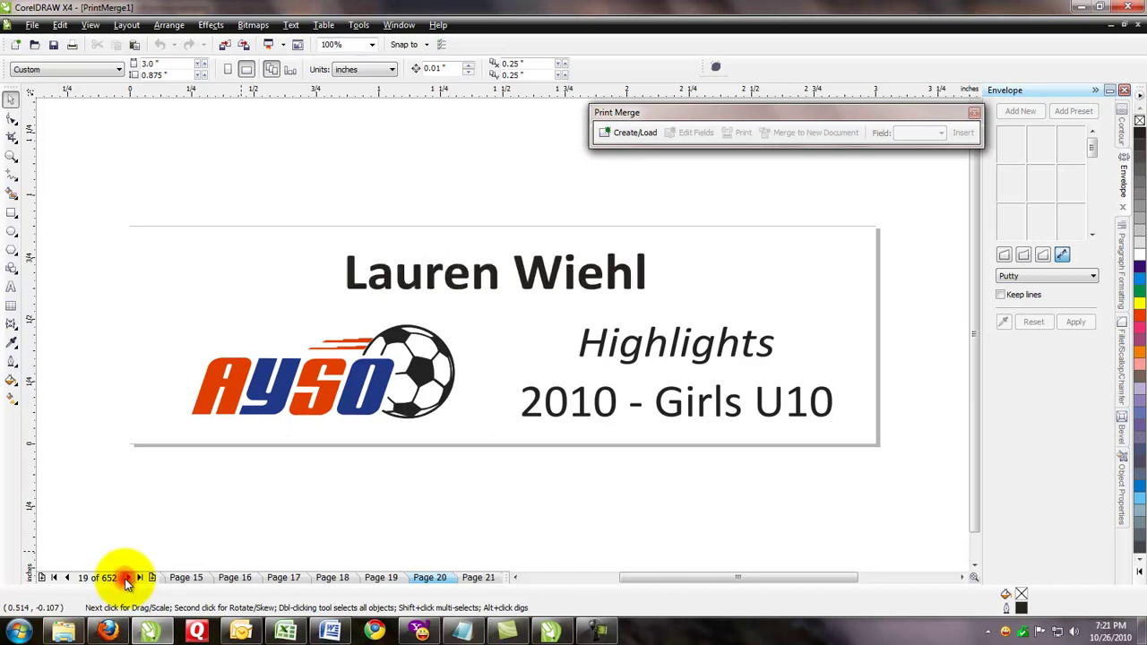
left_click(127, 580)
left_click(127, 581)
left_click(127, 581)
left_click(127, 580)
left_click(127, 581)
left_click(127, 580)
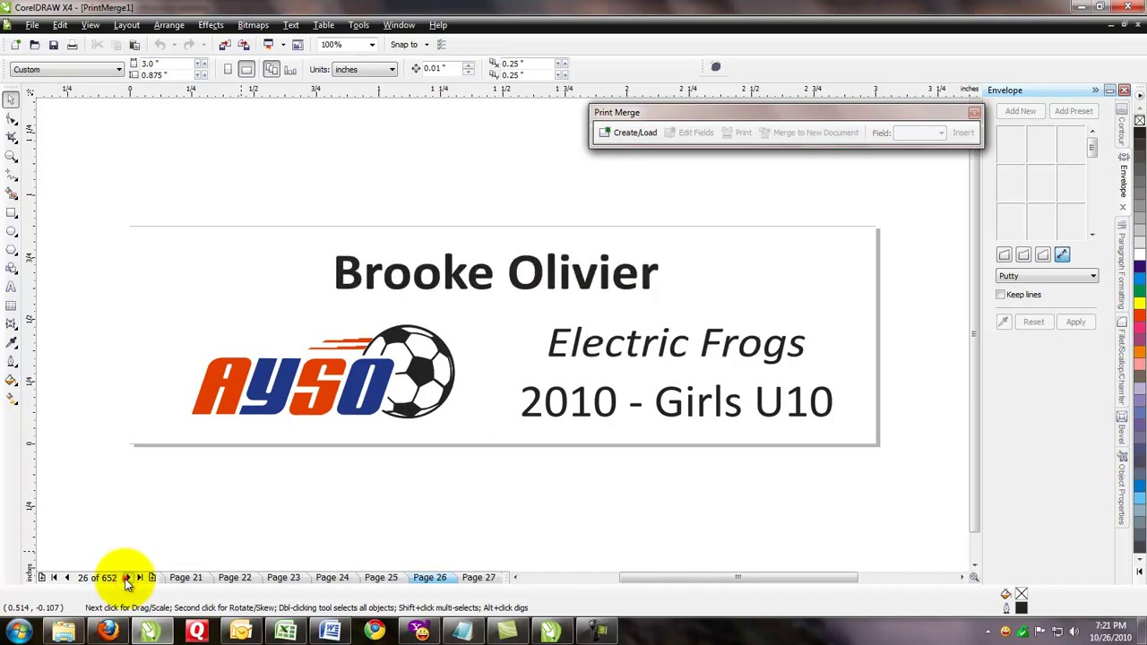
left_click(127, 580)
left_click(127, 580)
left_click(128, 581)
left_click(127, 581)
left_click(127, 581)
left_click(127, 581)
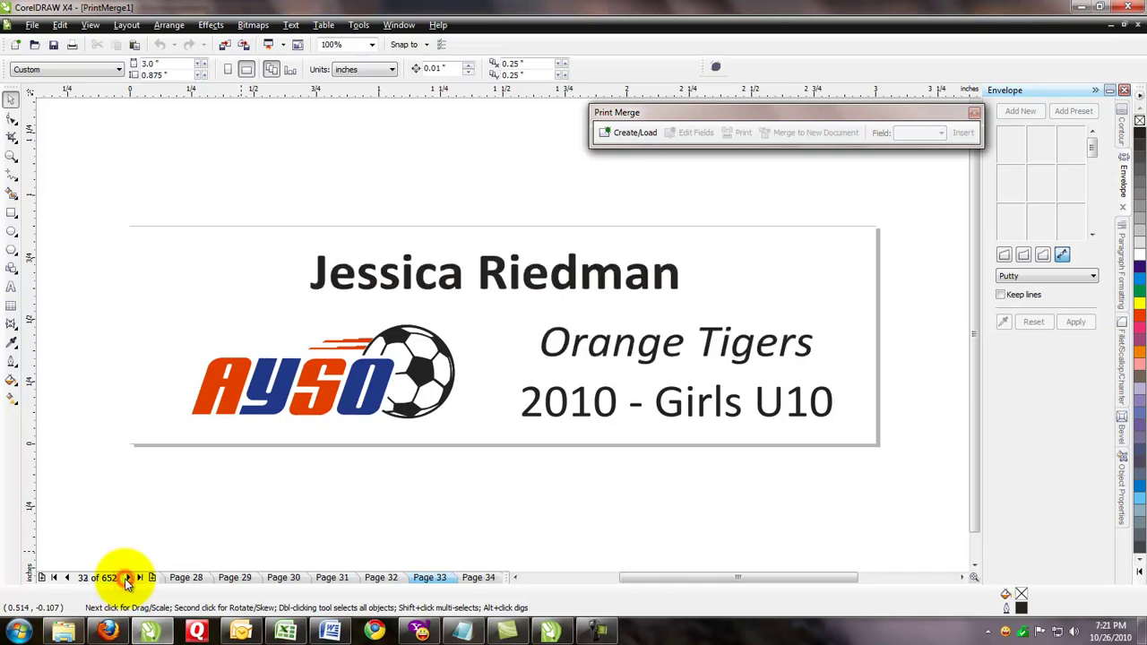
left_click(128, 581)
left_click(127, 581)
left_click(127, 581)
left_click(127, 581)
left_click(127, 581)
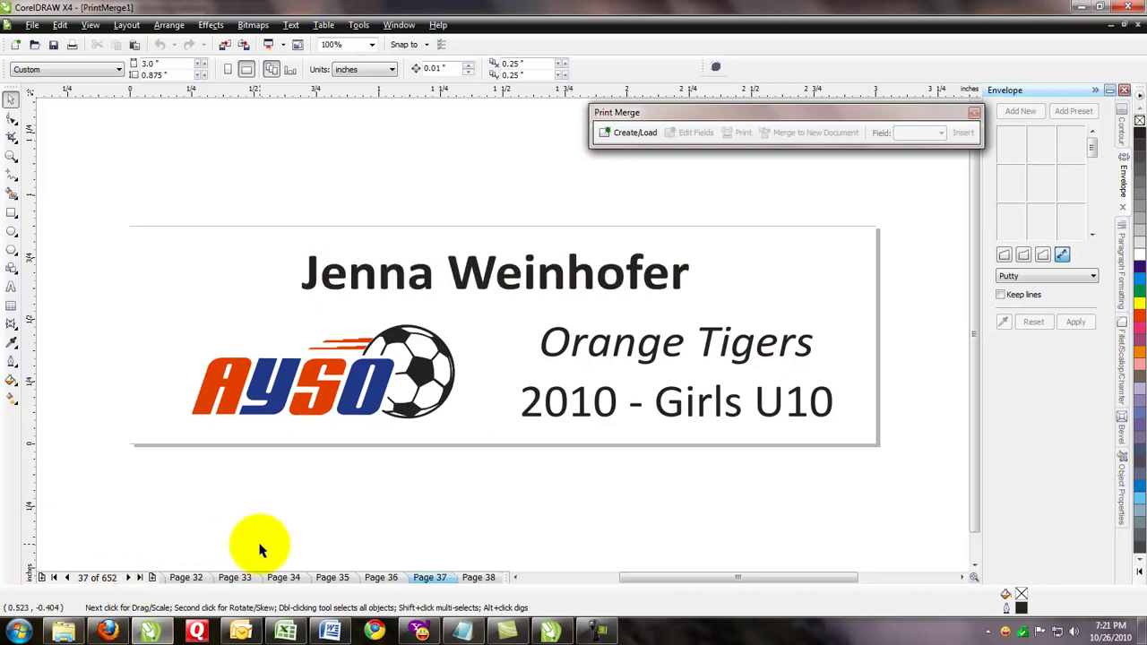